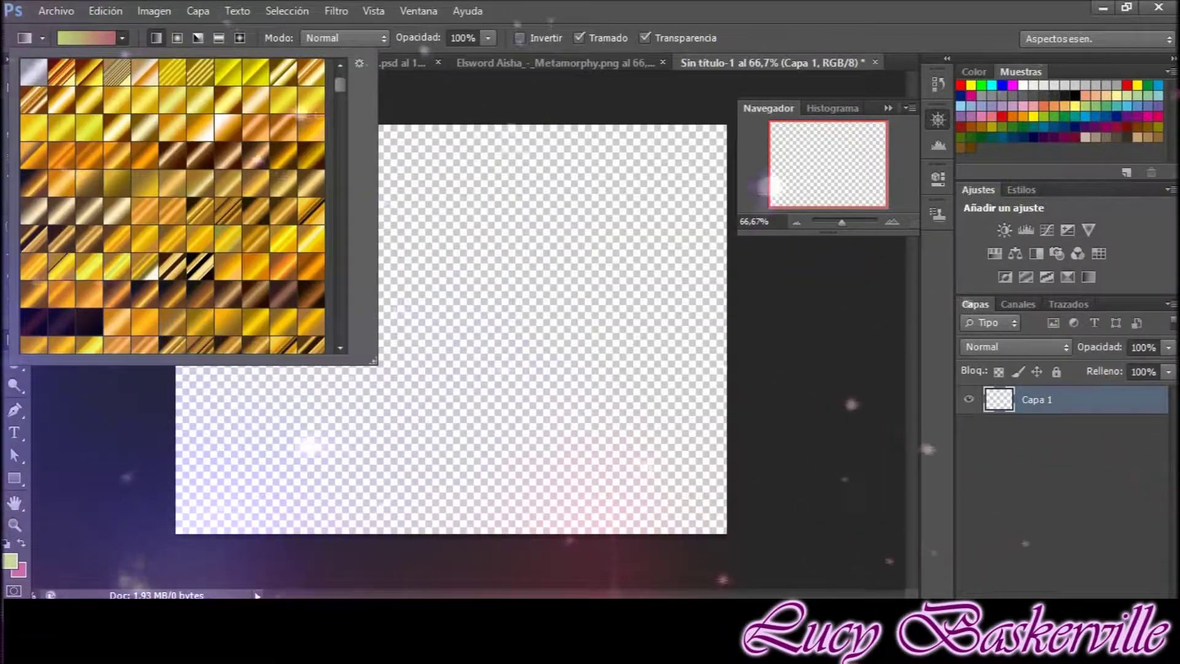
Commit the placed colourful city image on the canvas
scroll(172, 206, up, 5)
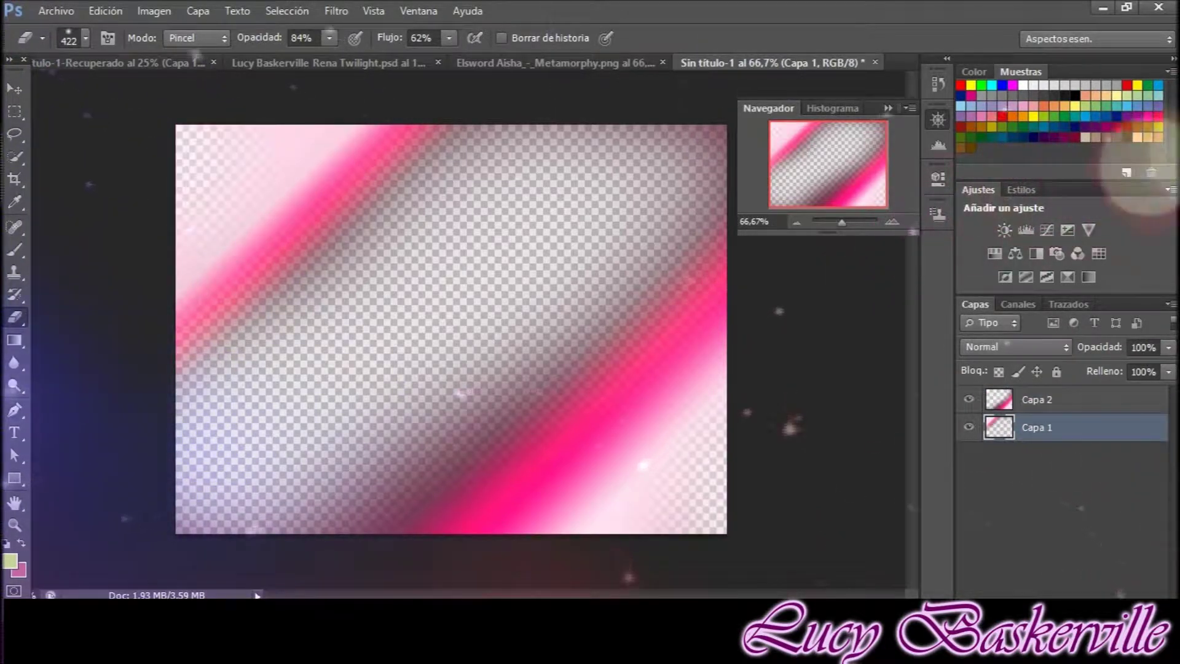
key(Return)
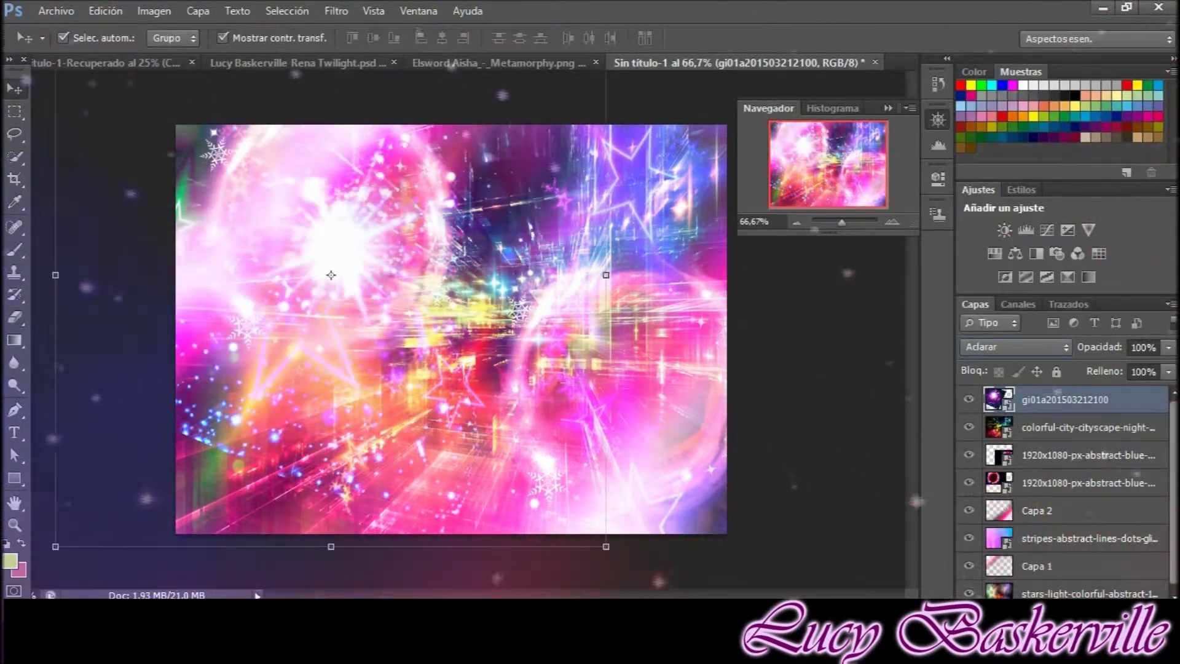
Rasterize the top smart-object texture layer for erasing
key(e)
click(651, 247)
key(Return)
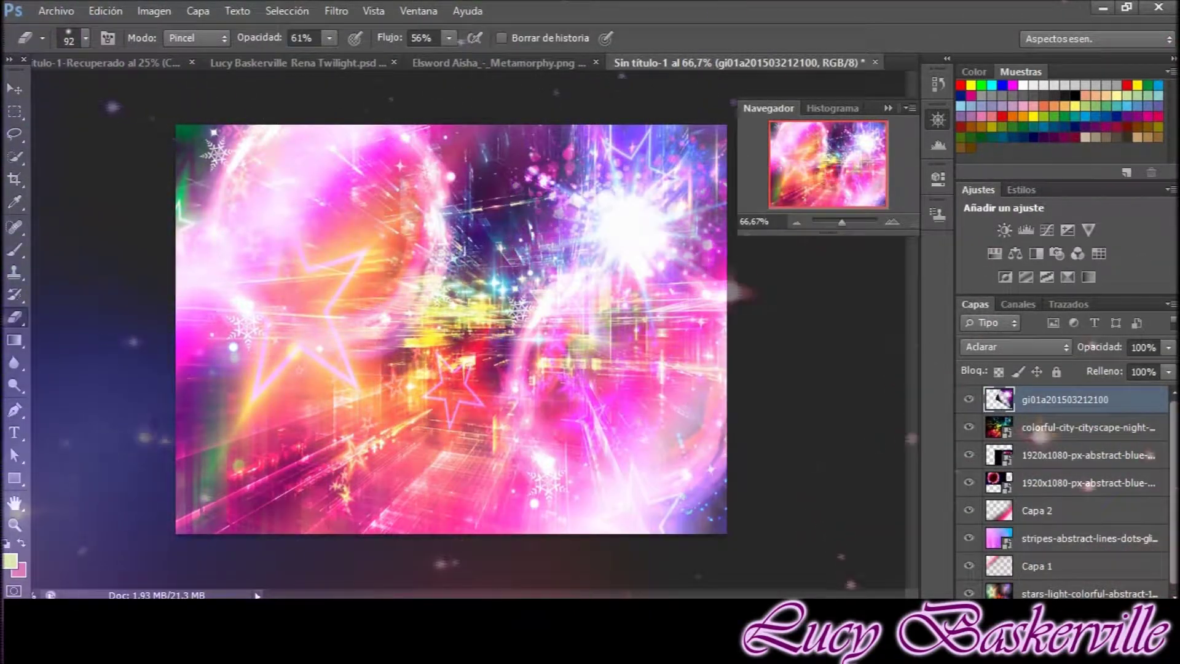
Rotate the whole image 180°
click(154, 10)
click(463, 205)
click(154, 10)
key(Escape)
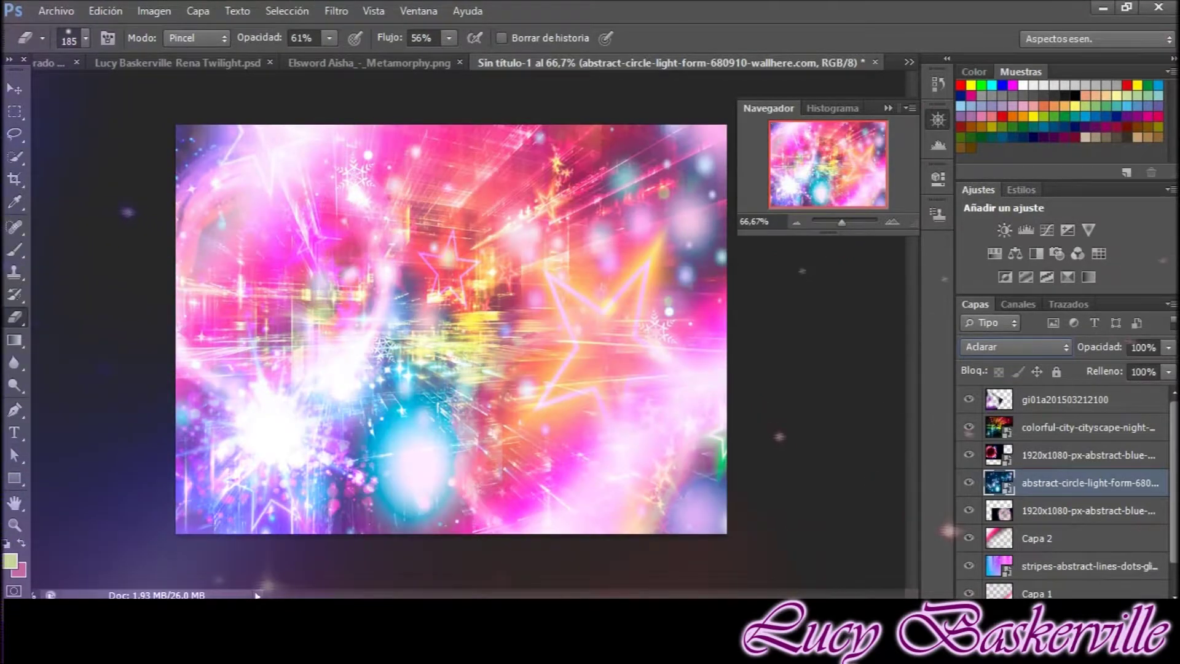
Free-transform the abstract circle light texture layer
key(ctrl+t)
key(Return)
key(ctrl+t)
right_click(585, 118)
Flip the light texture horizontally and enlarge the Elsword Aisha artwork across the canvas
click(672, 374)
key(Return)
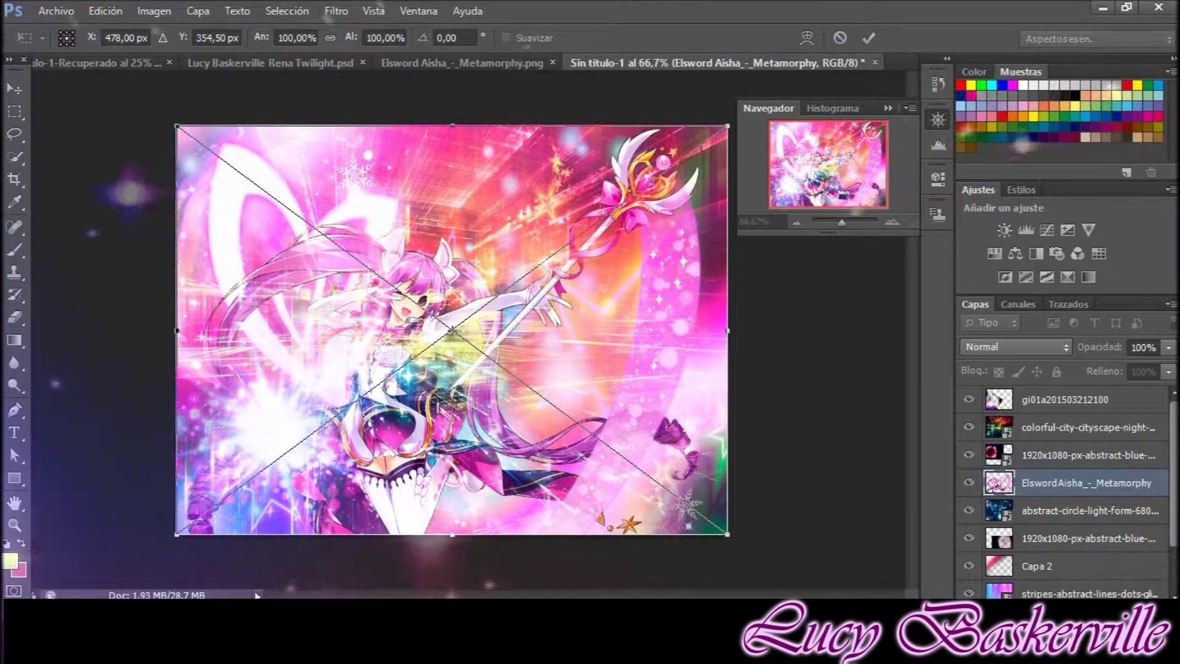
drag(177, 534, 146, 573)
key(Return)
Set the artwork to Luz fuerte (Hard Light), move it down a layer and duplicate it
key(shift+alt+h)
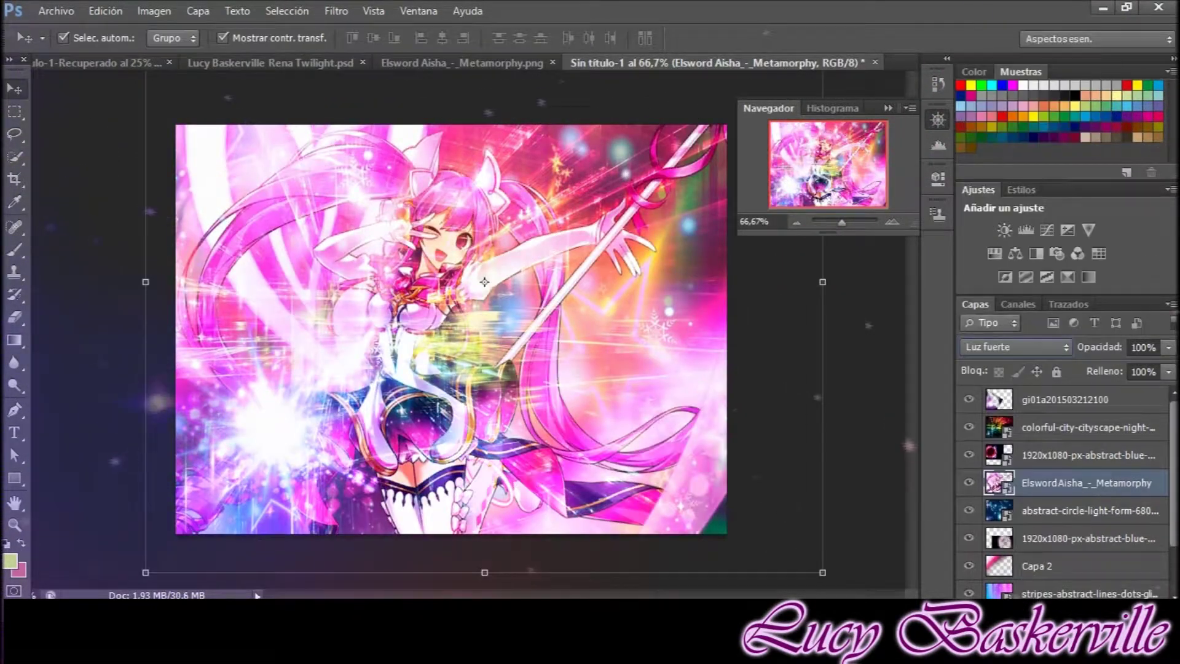
key(ctrl+bracketleft)
key(ctrl+bracketleft)
key(ctrl+bracketleft)
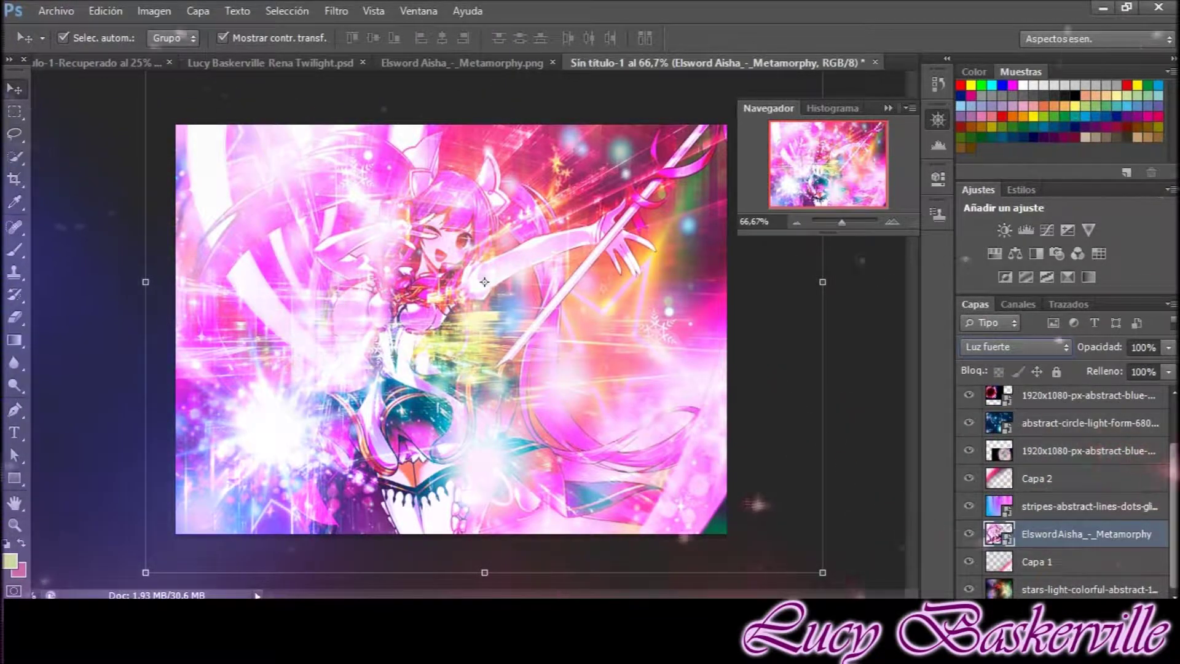
right_click(1082, 534)
key(Return)
click(1015, 346)
key(Escape)
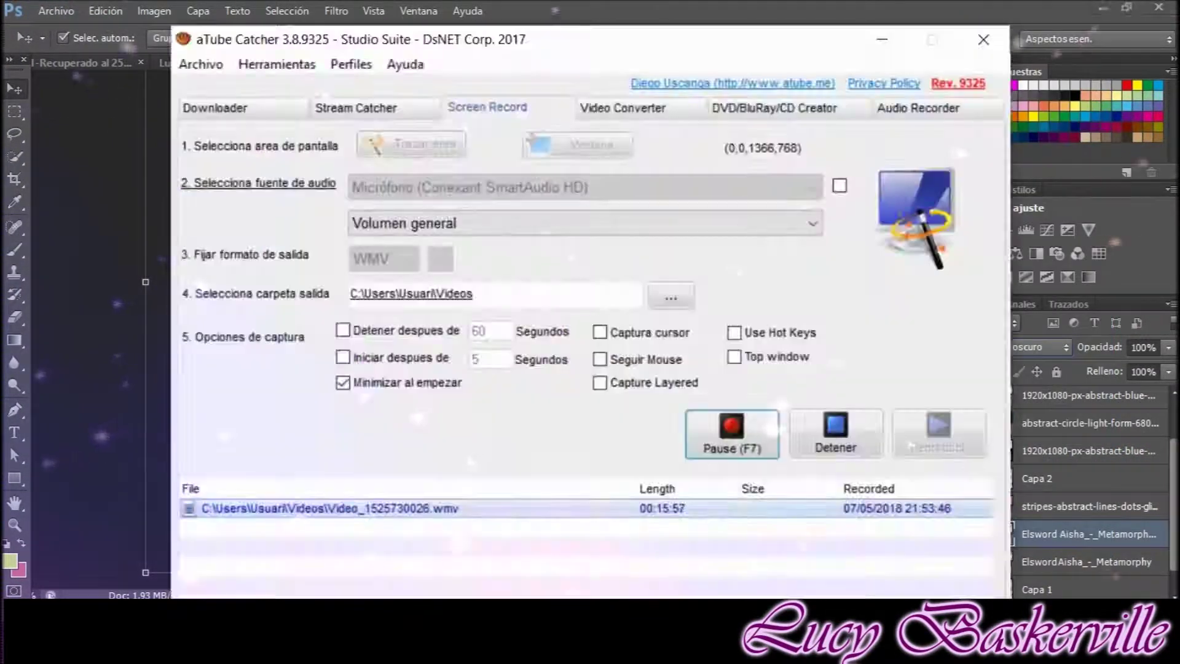
Apply the Viveza 2 adjustment to the Aisha artwork copy
key(ctrl+1)
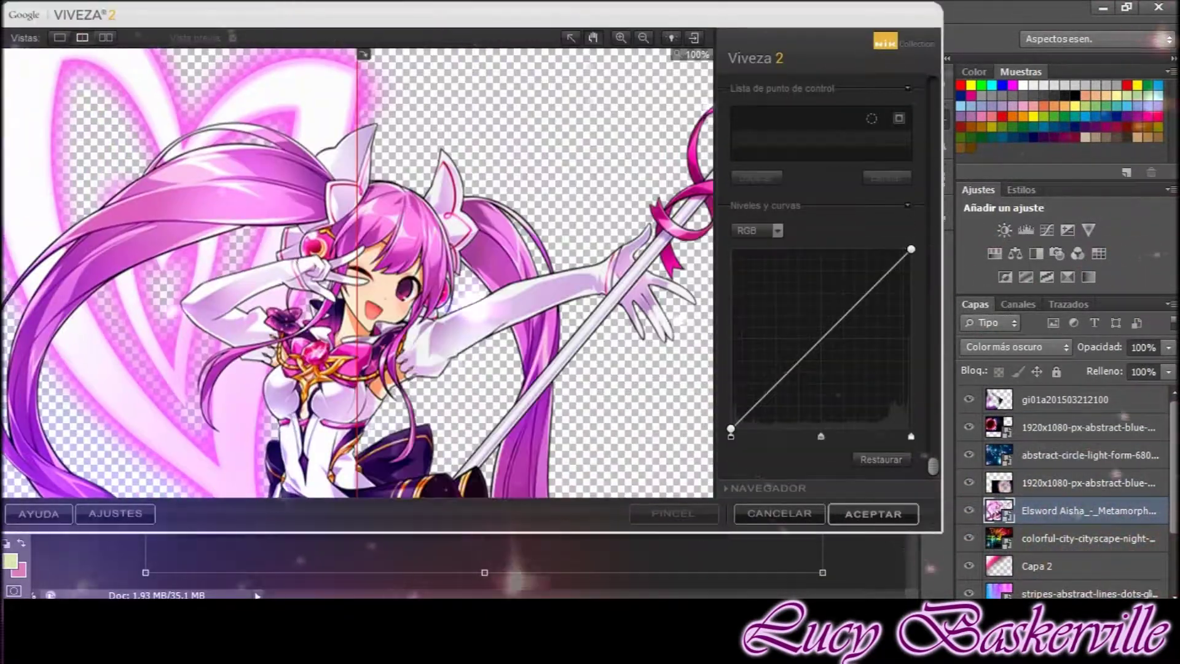
key(Return)
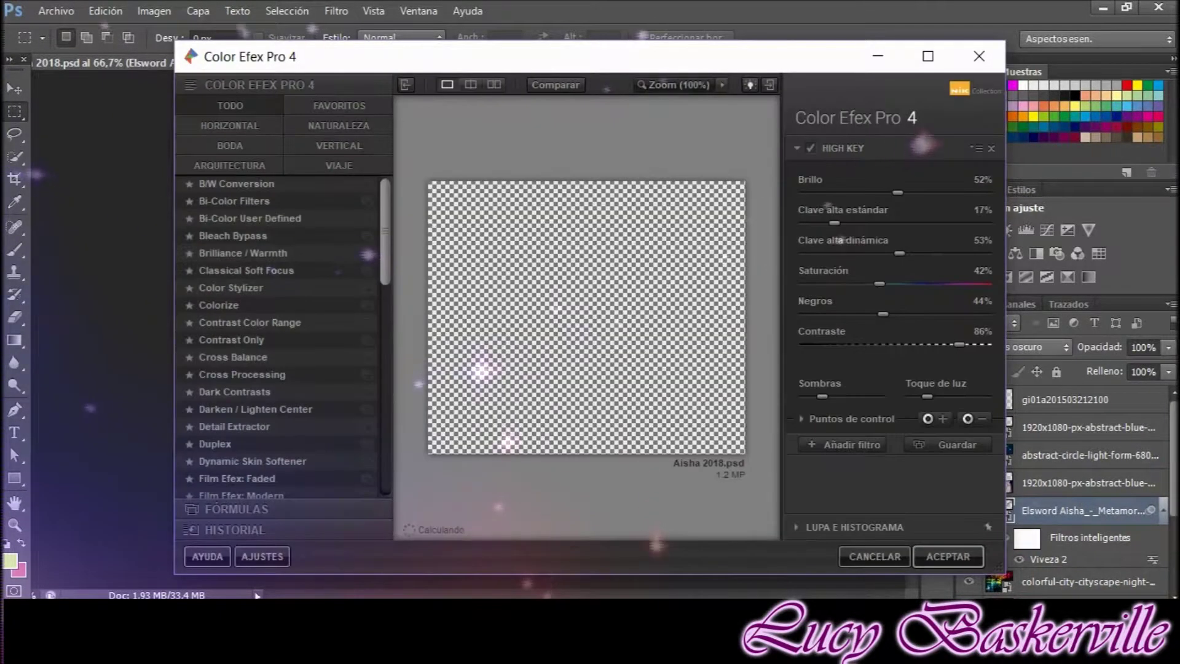
Add Bi-Color Filters with the violet/pink set, then Brilliance / Warmth
click(234, 201)
click(986, 186)
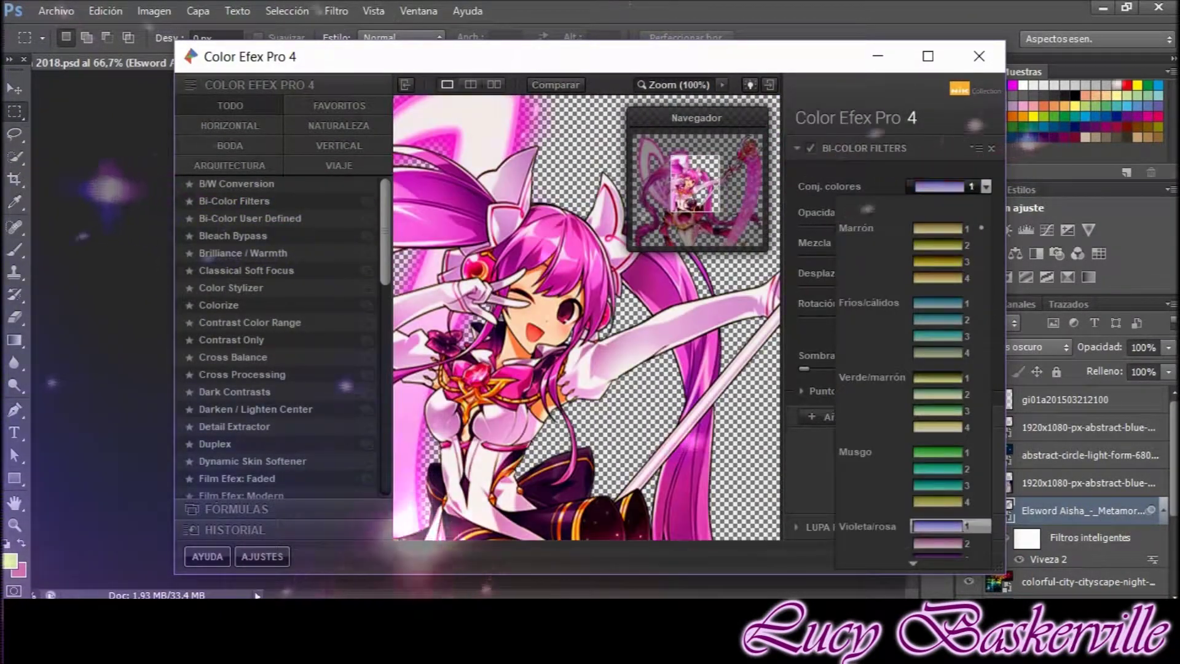
click(937, 526)
click(883, 417)
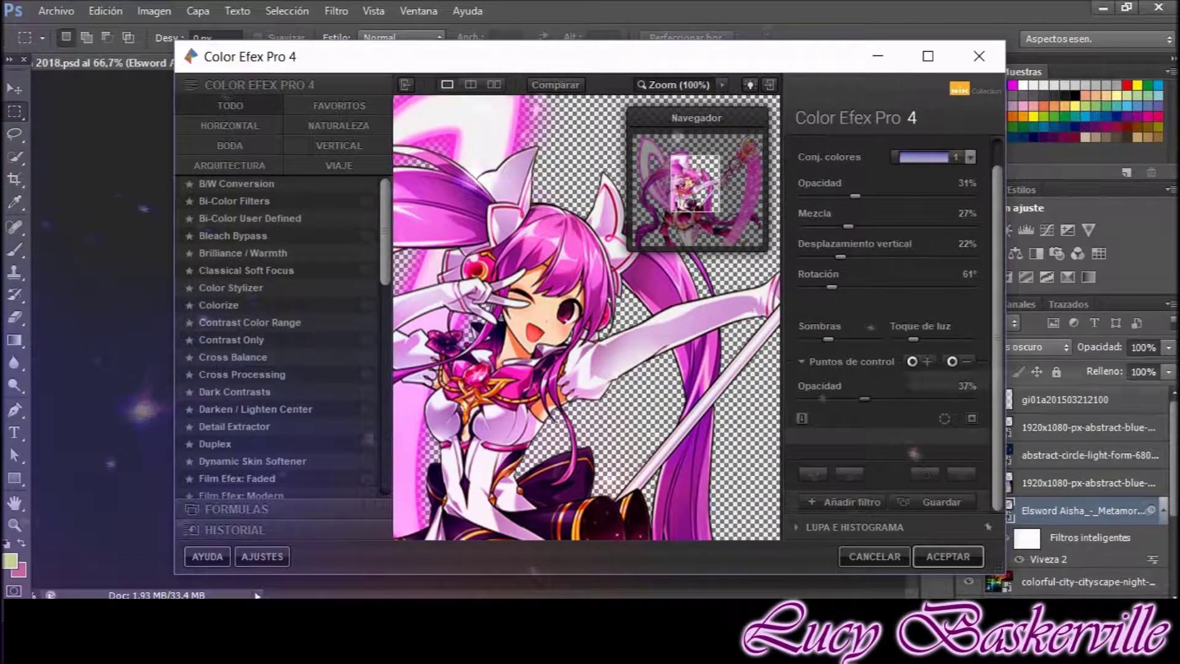
click(233, 252)
Add Cross Balance with the Tungsten To Daylight (1) preset
click(852, 332)
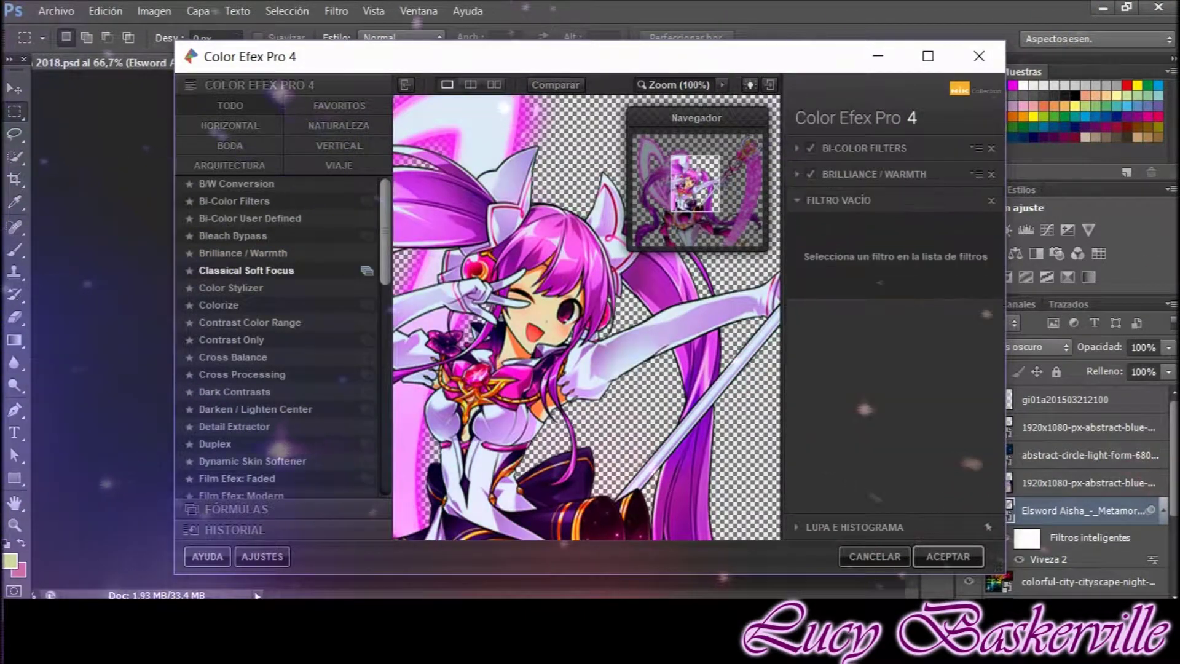
click(233, 357)
click(894, 239)
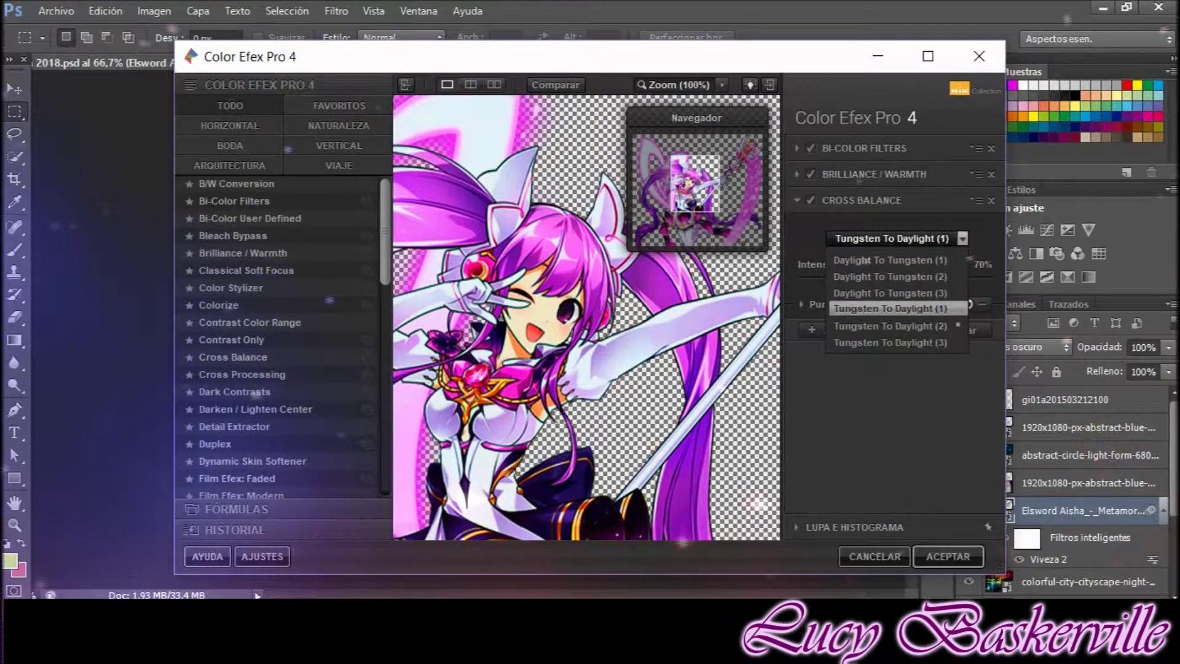
click(890, 308)
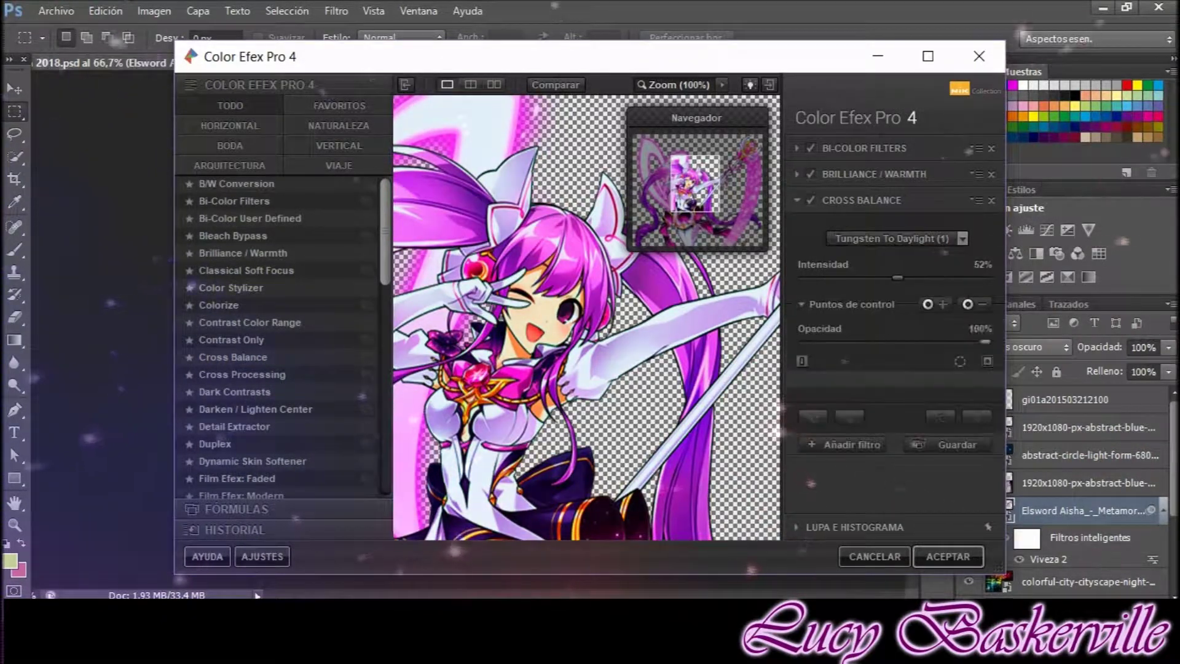
Add the Cross Processing and Levels & Curves filters
click(811, 415)
scroll(274, 360, down, 1)
scroll(272, 358, down, 1)
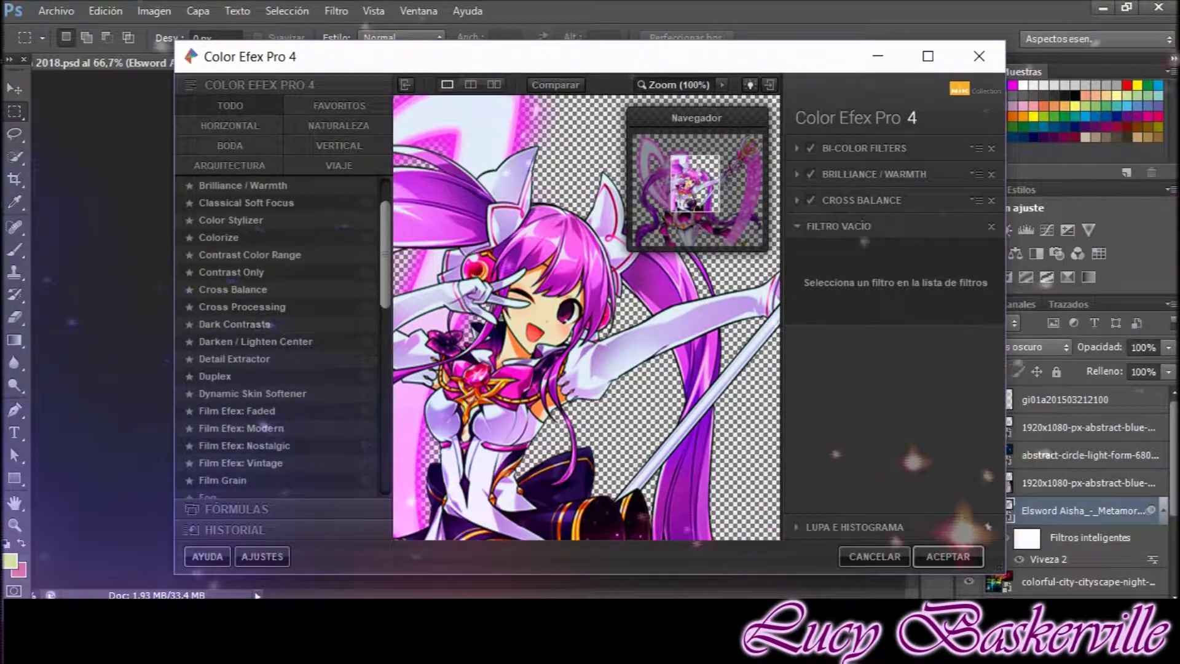
click(242, 307)
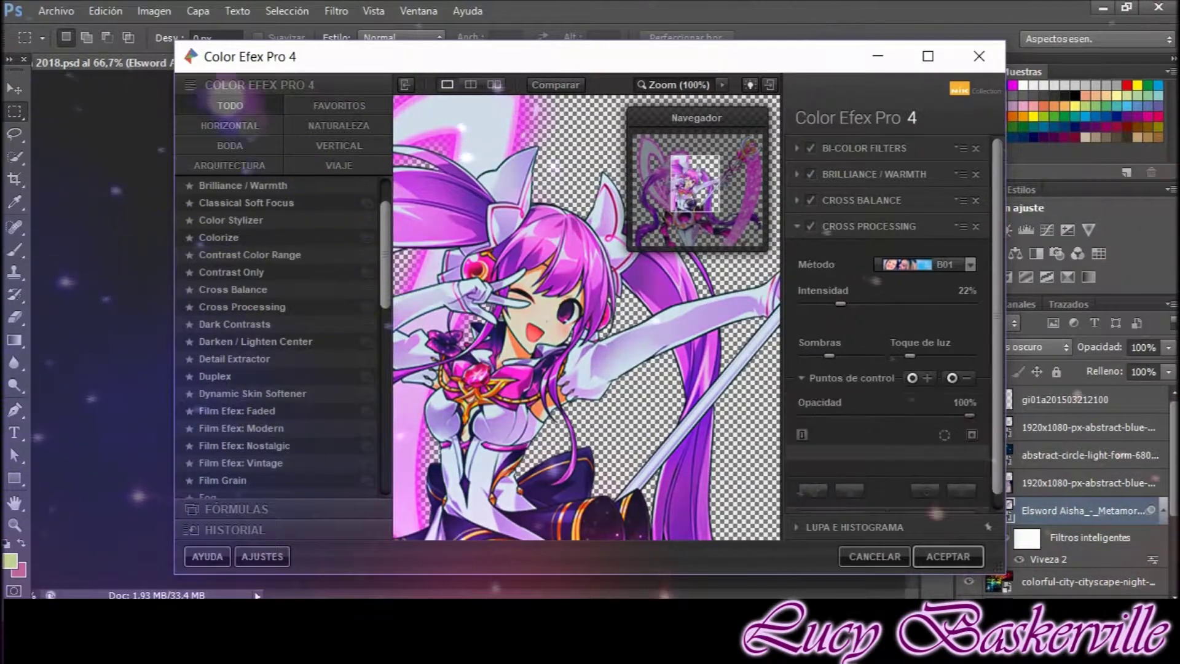
click(812, 490)
scroll(271, 303, down, 4)
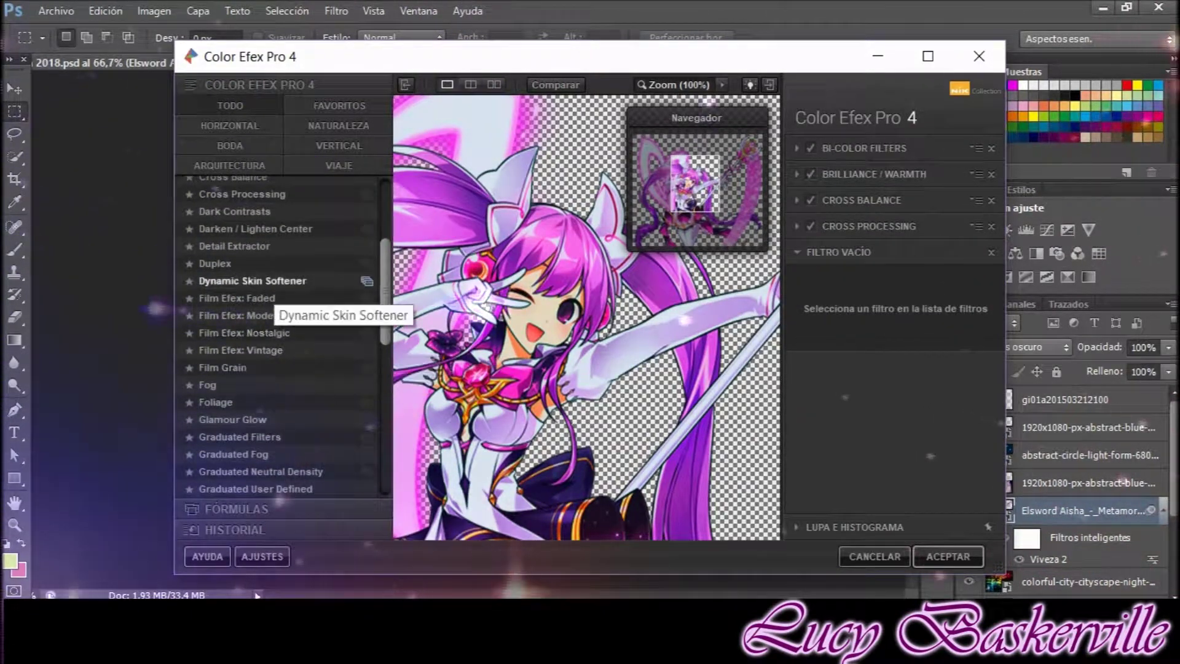
scroll(273, 325, down, 3)
scroll(246, 394, down, 3)
click(239, 368)
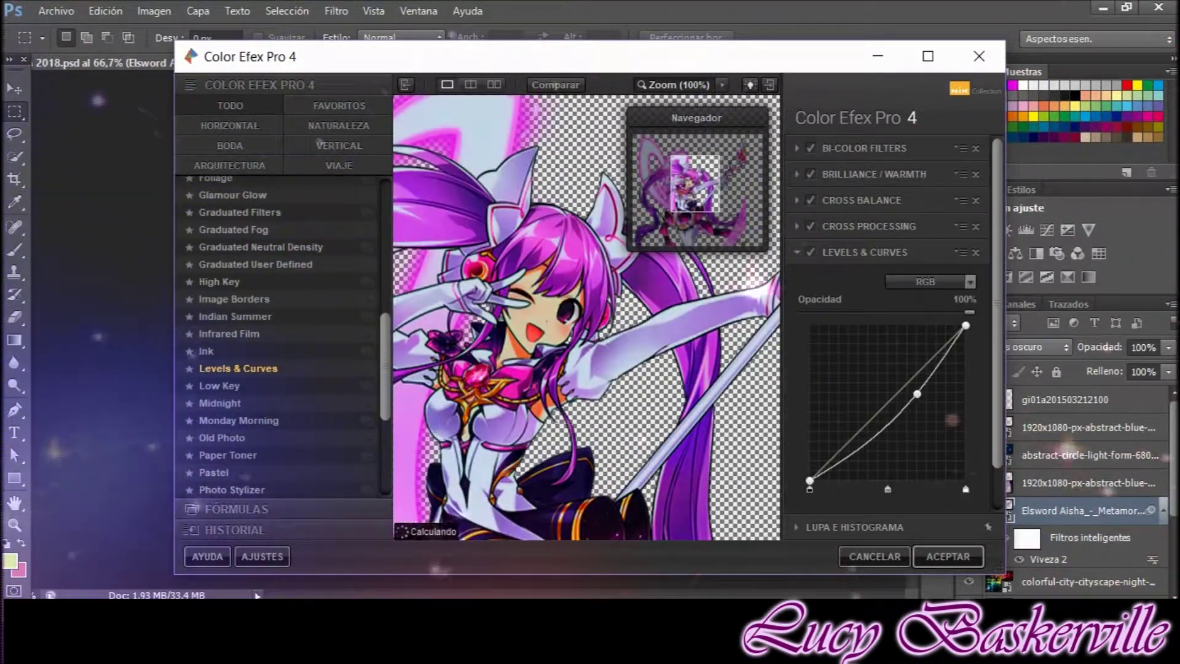
Add the Midnight, Pro Contrast and Sunlight filters
scroll(892, 369, down, 3)
click(812, 490)
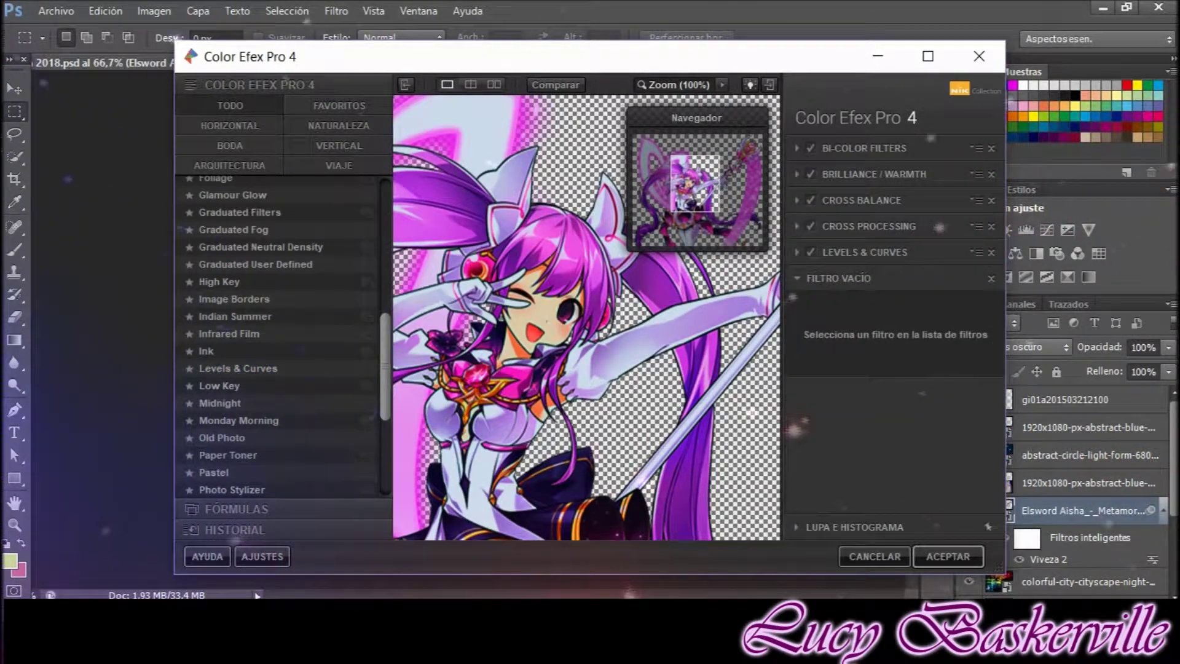
scroll(295, 381, down, 3)
click(220, 275)
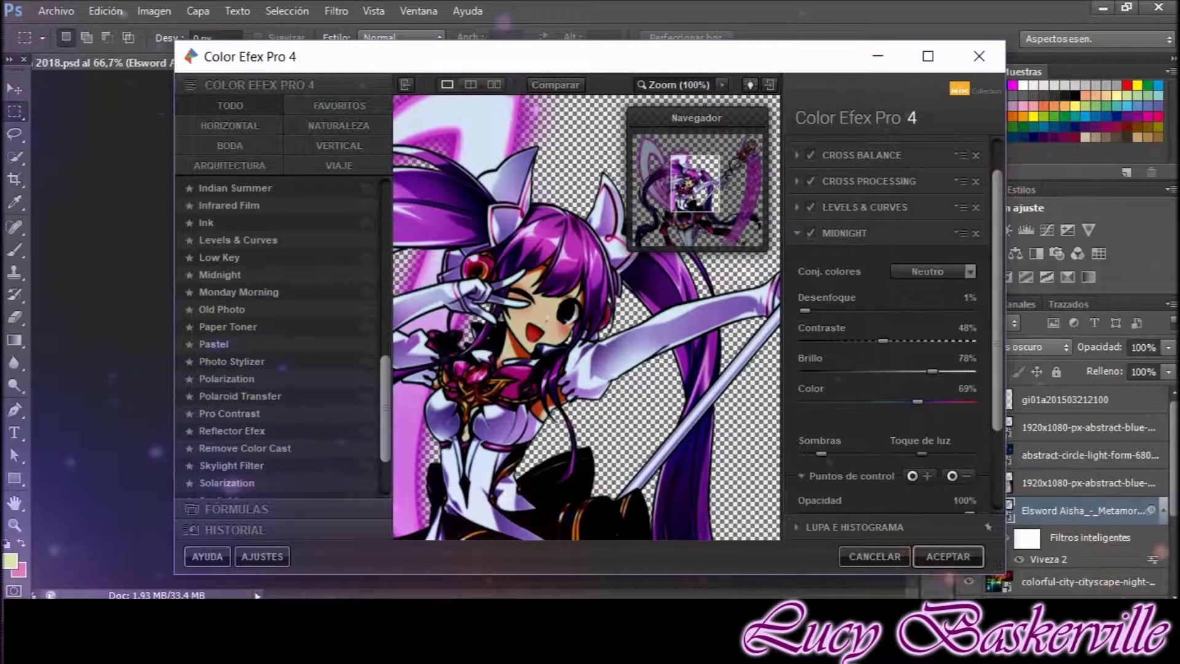
scroll(892, 400, down, 3)
click(821, 499)
scroll(223, 337, down, 2)
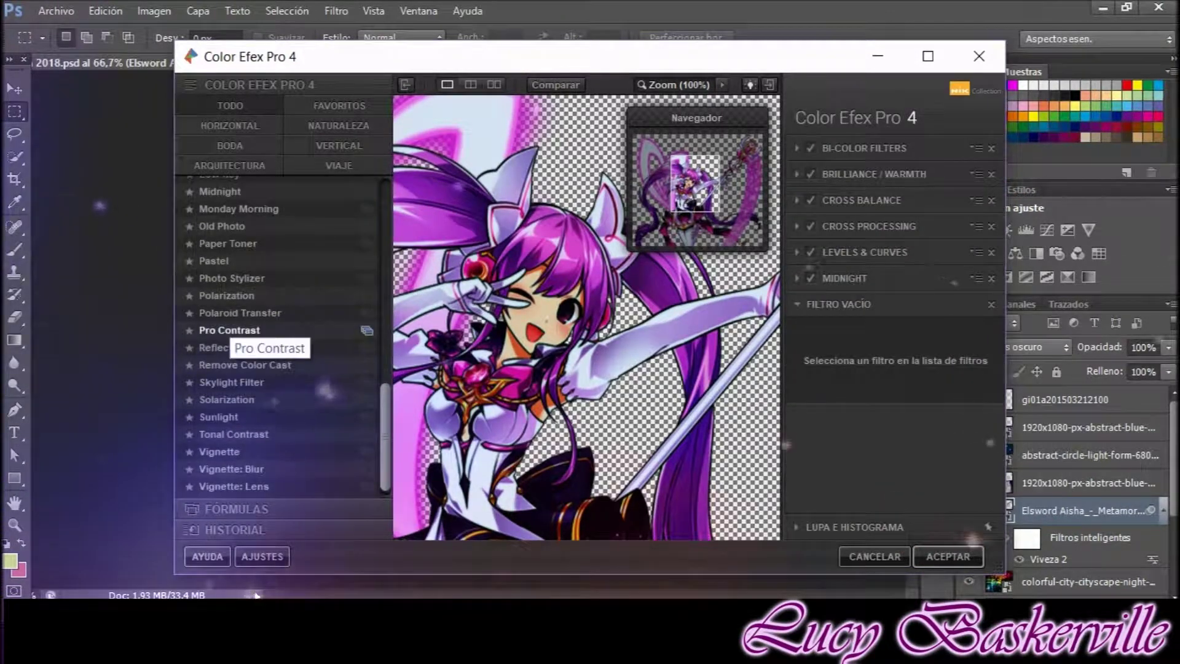
click(230, 331)
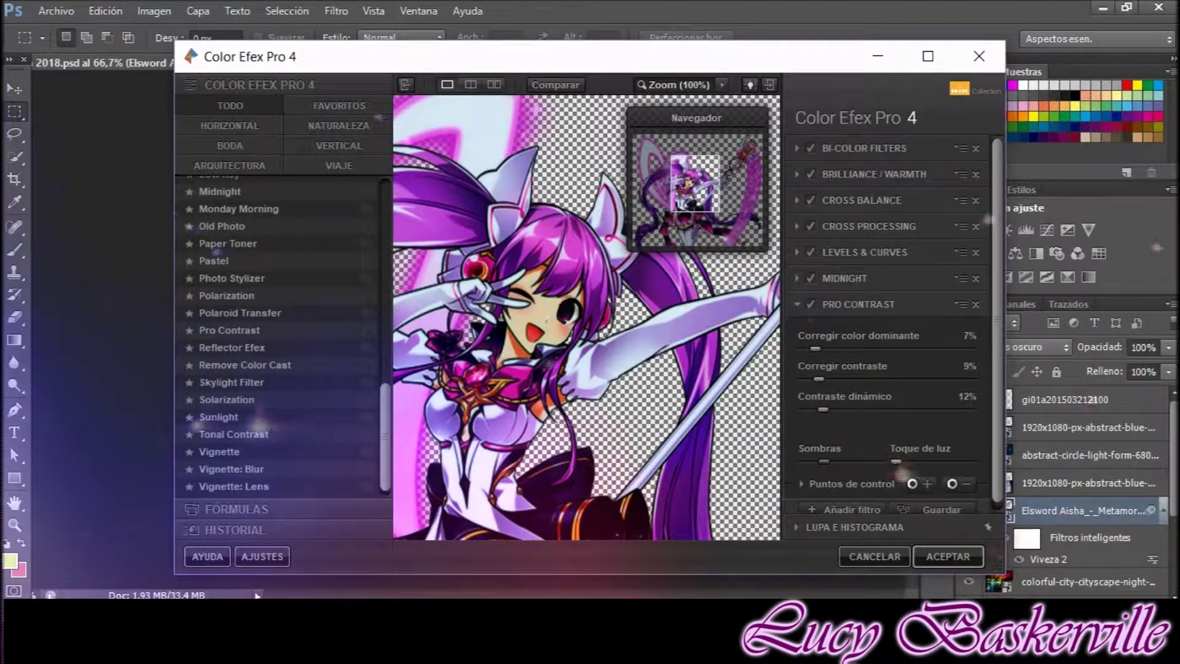
click(802, 490)
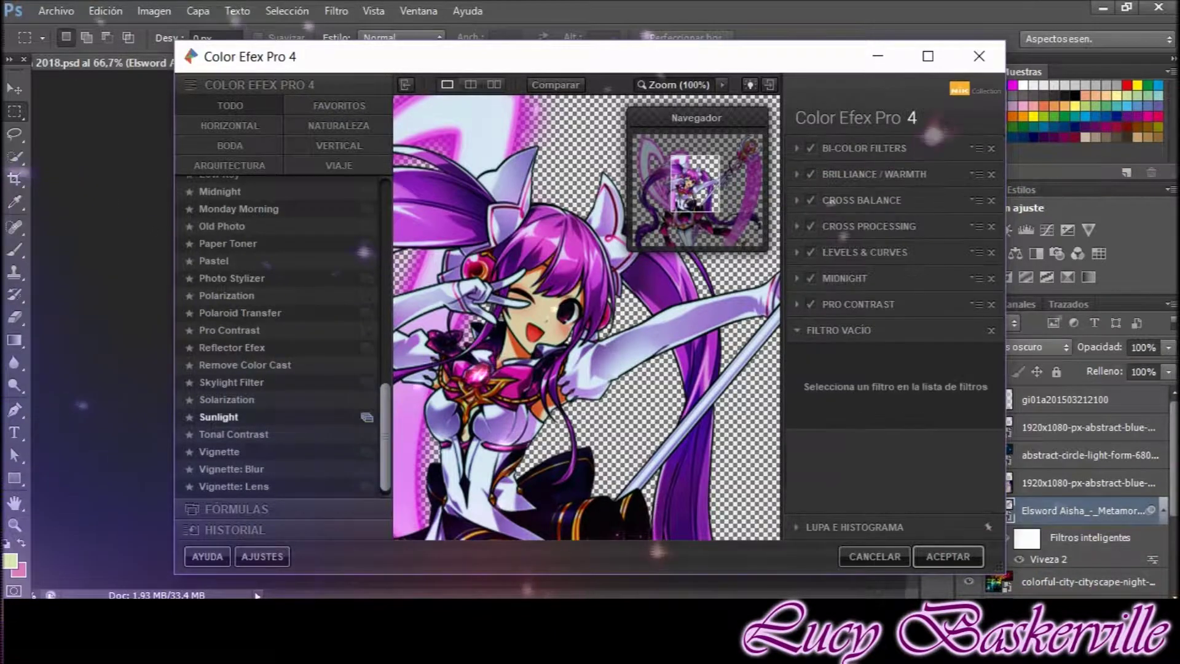
click(221, 417)
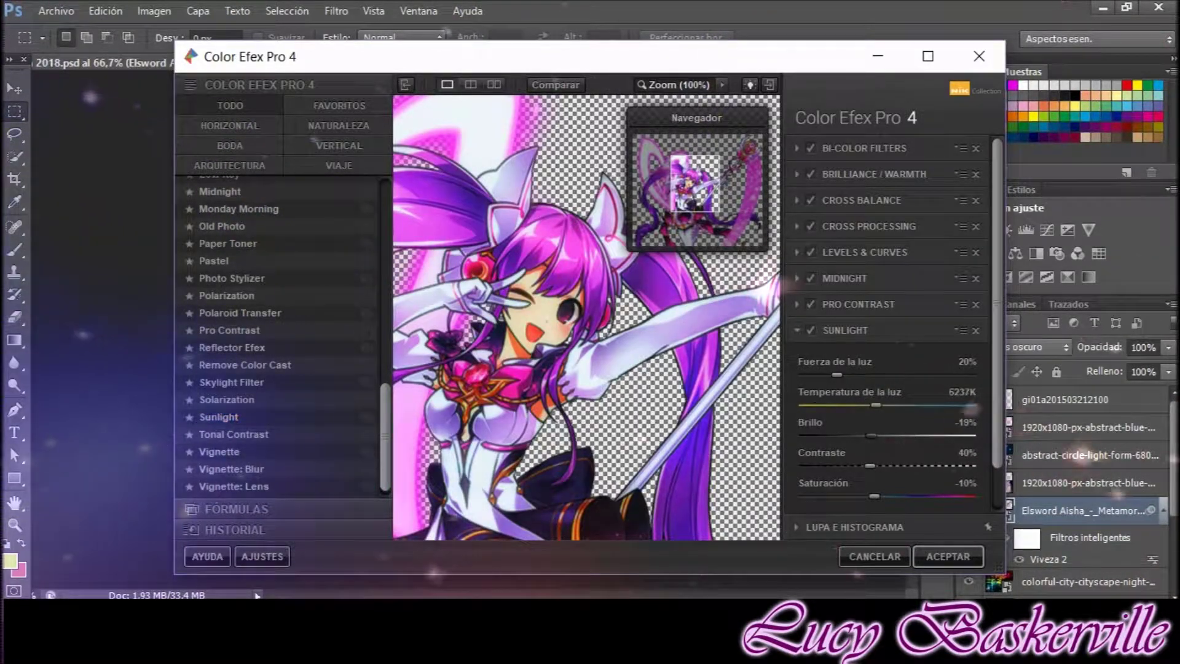
Add Classical Soft Focus with method 2 and apply the filter stack with Aceptar
scroll(888, 332, down, 3)
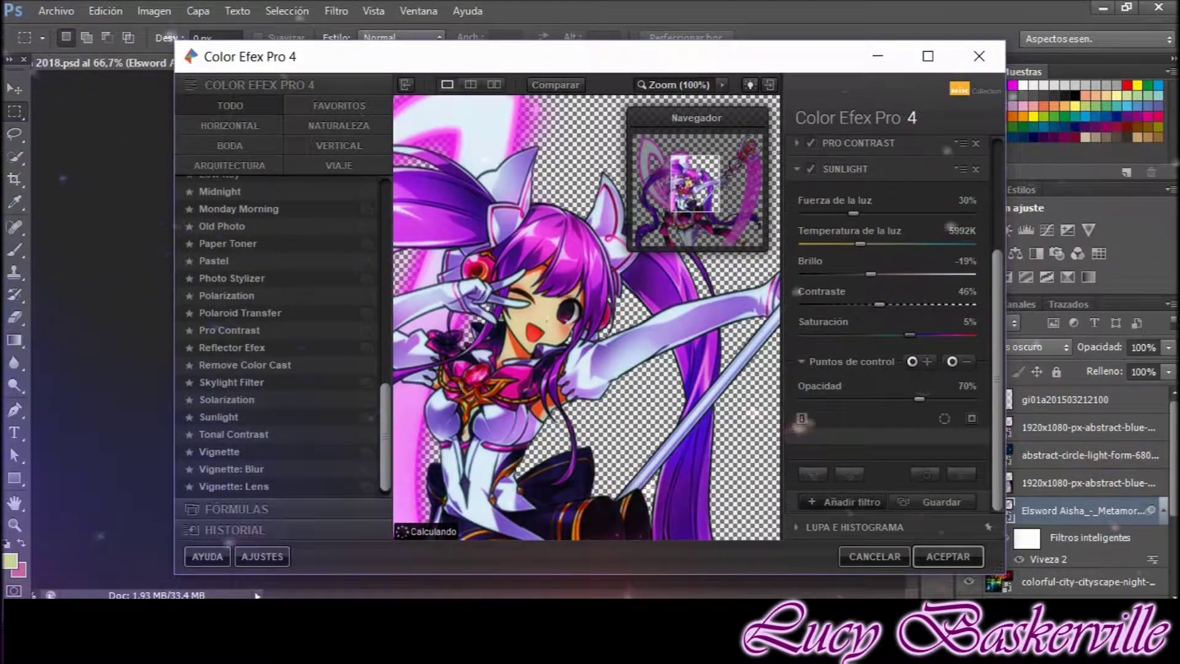
click(845, 502)
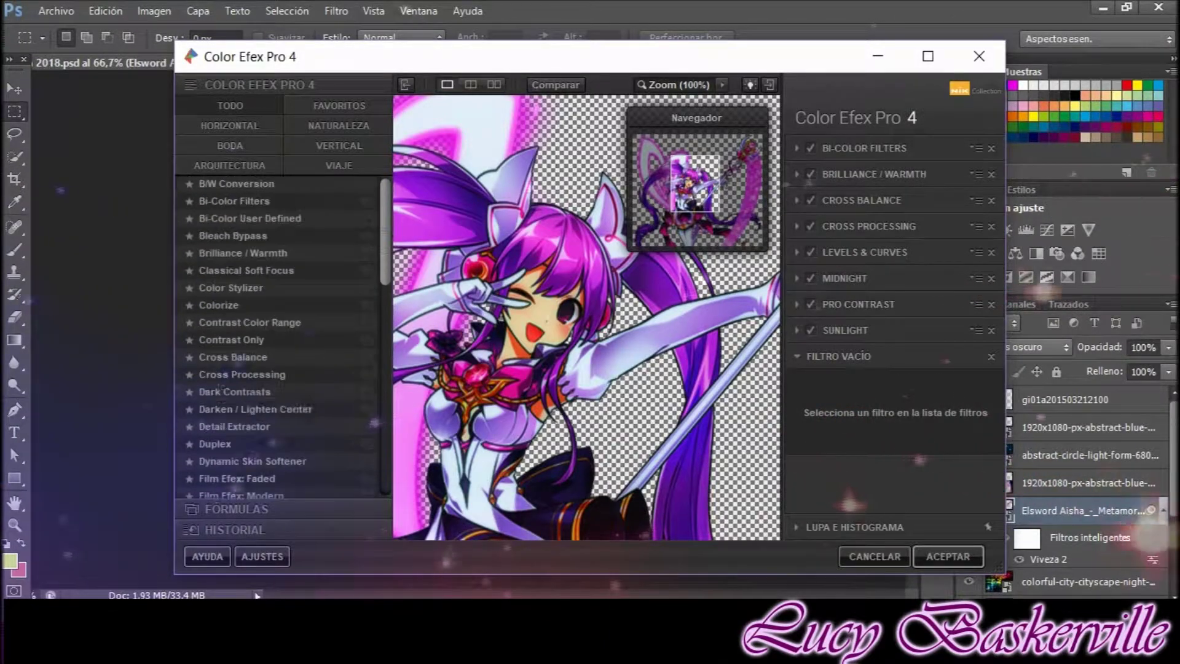
click(246, 271)
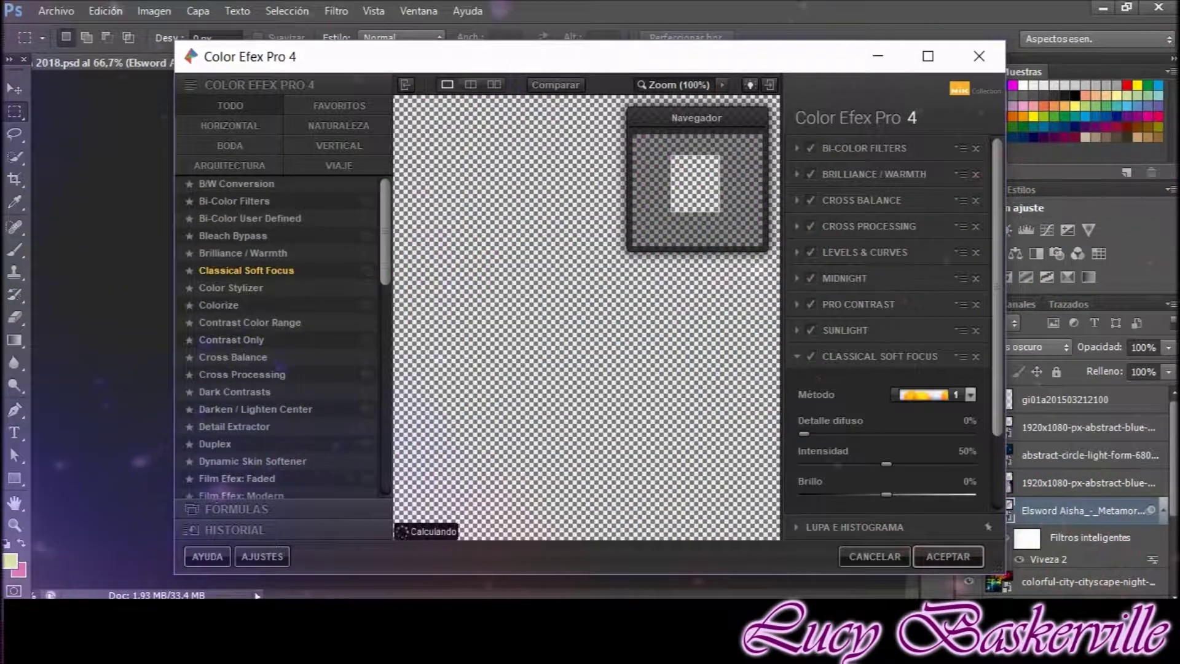
click(934, 394)
click(922, 300)
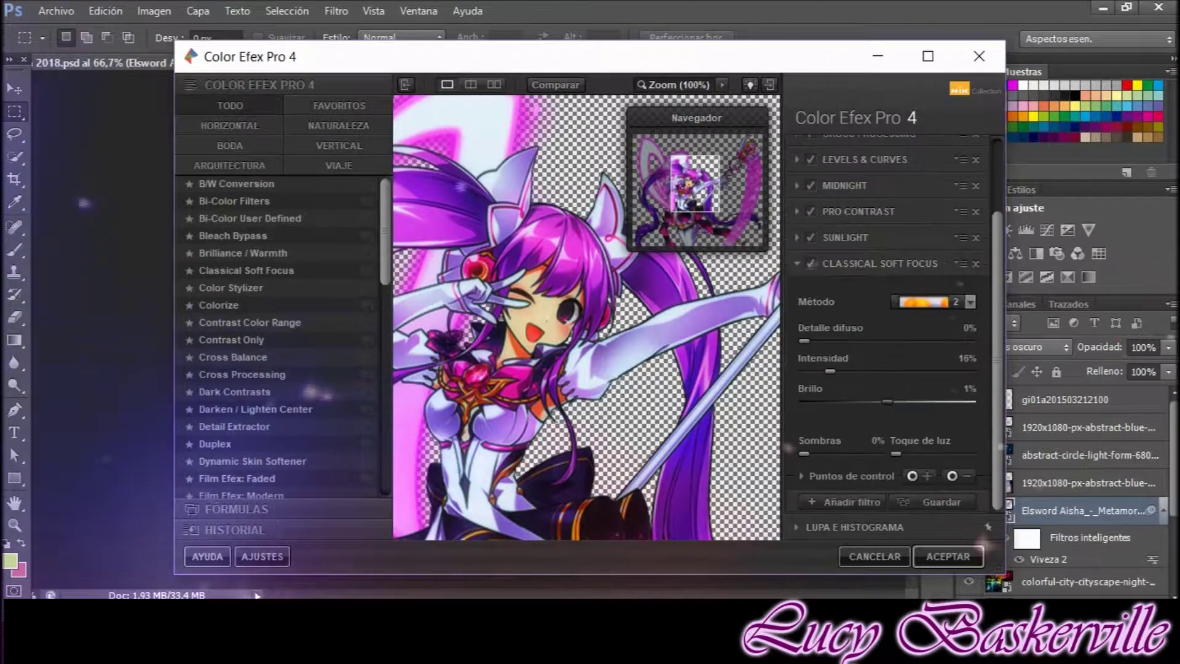
click(948, 557)
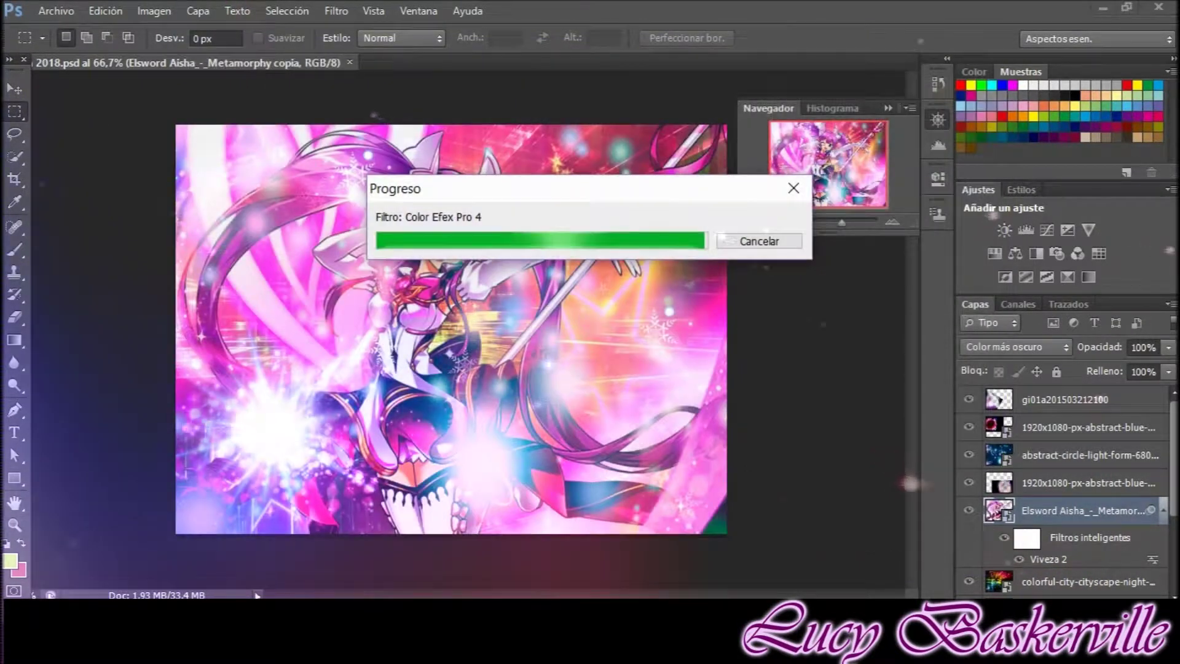
click(1082, 427)
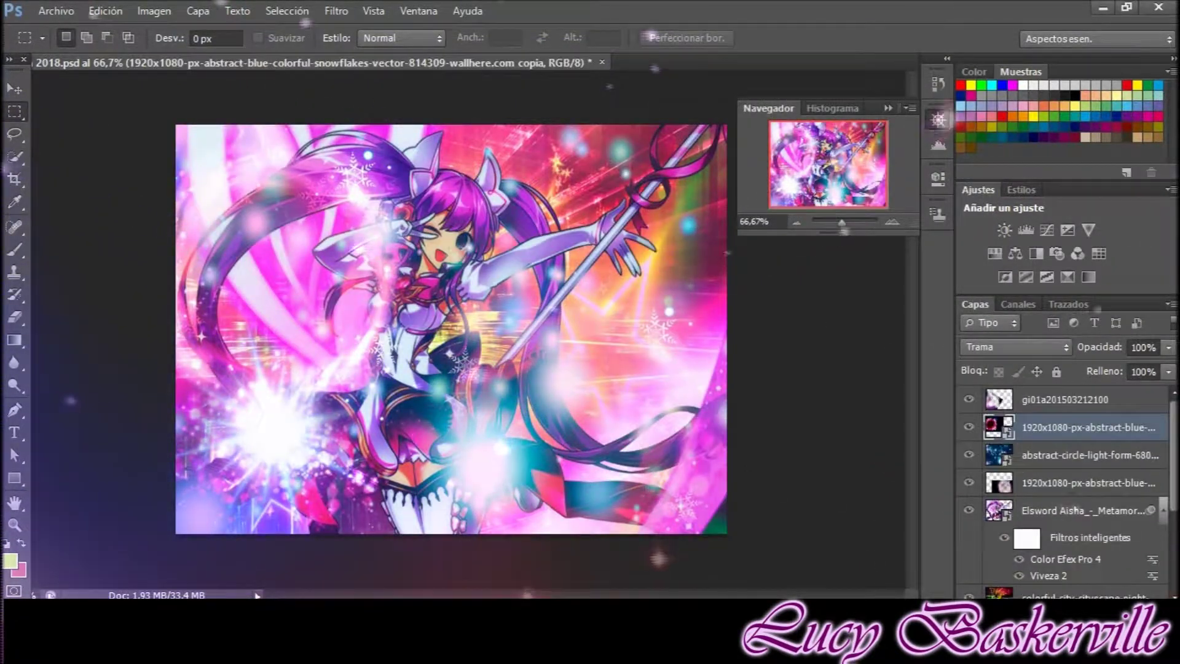
right_click(1106, 400)
key(Escape)
key(ctrl+t)
Flip the texture horizontally, shrink it slightly and erase glow at canvas centre
right_click(298, 257)
click(369, 538)
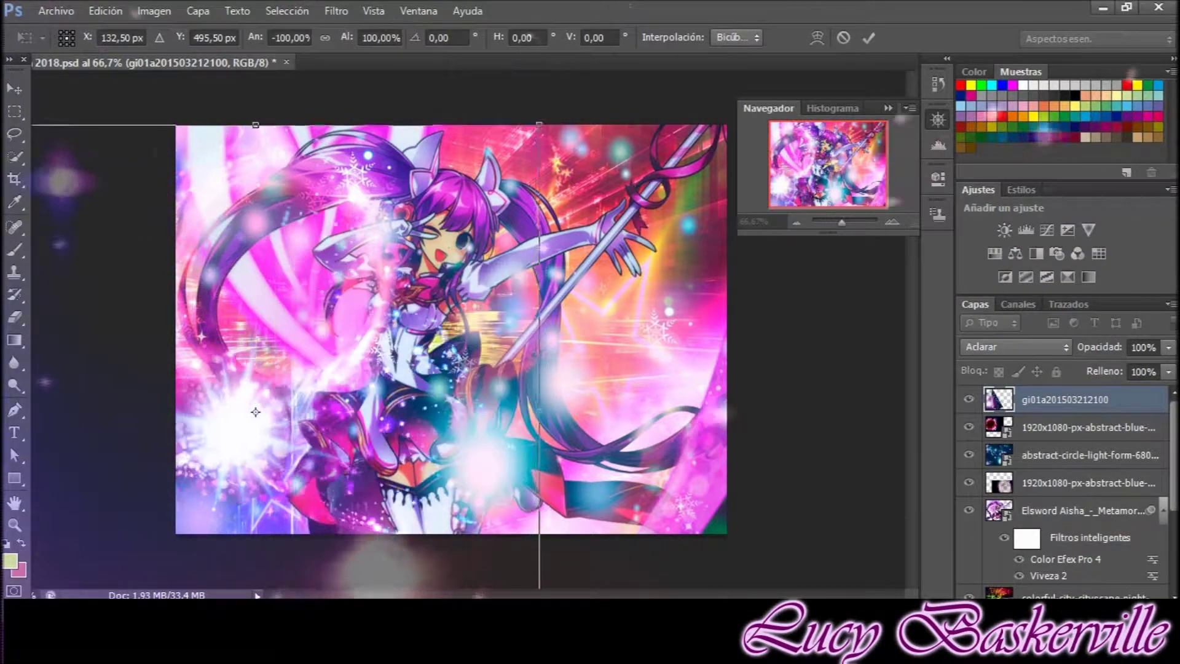
drag(711, 118, 707, 126)
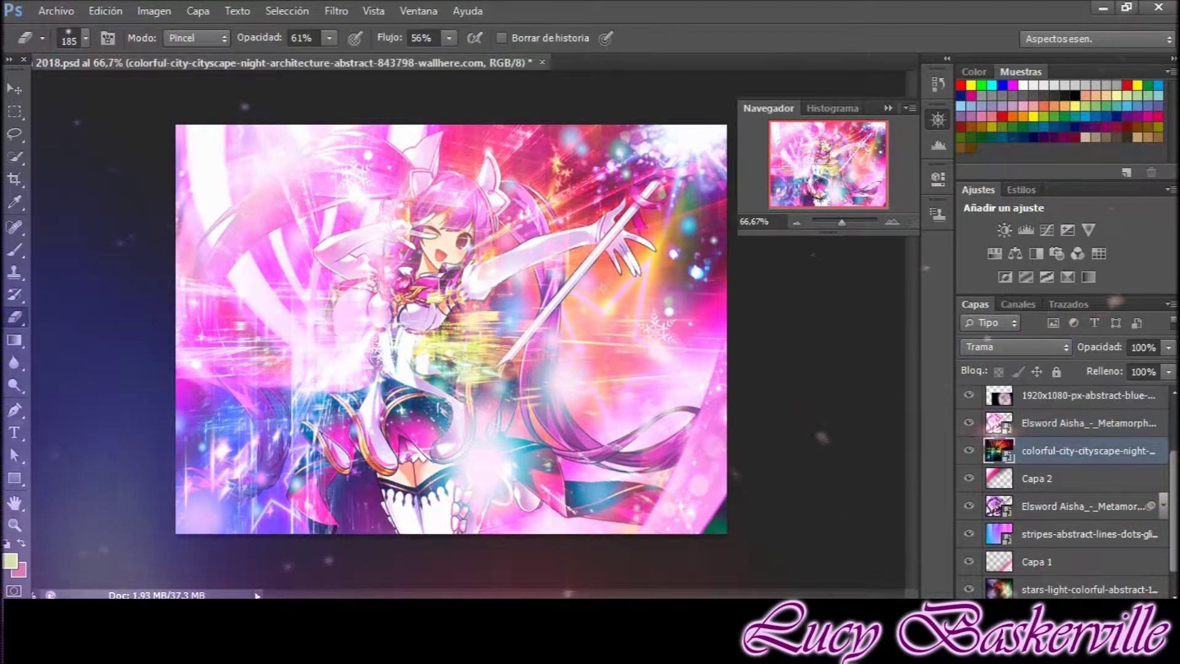
drag(444, 246, 444, 354)
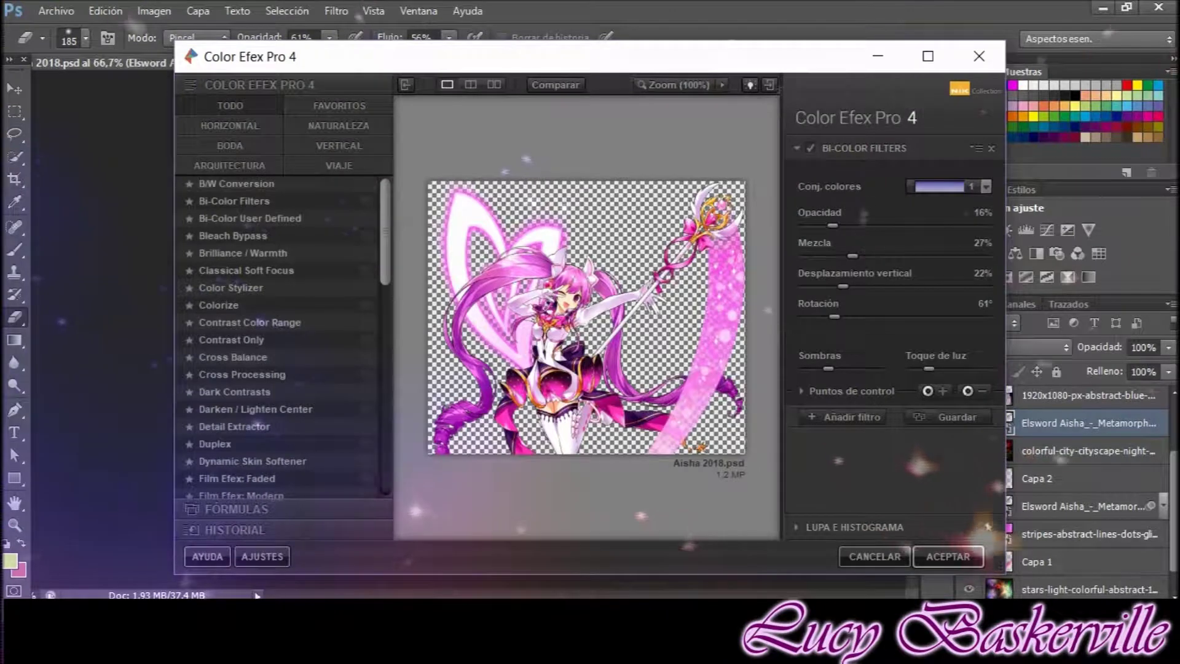
View the preview at actual size and add Bi-Color User Defined and Contrast Color Range
click(683, 99)
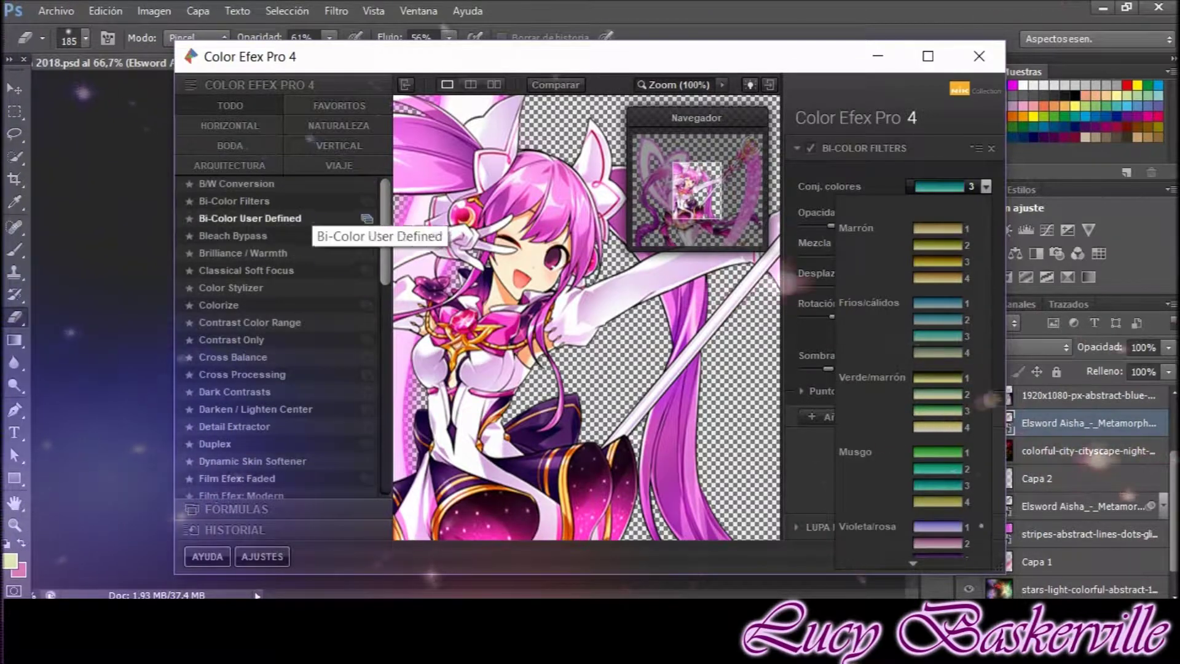
click(246, 219)
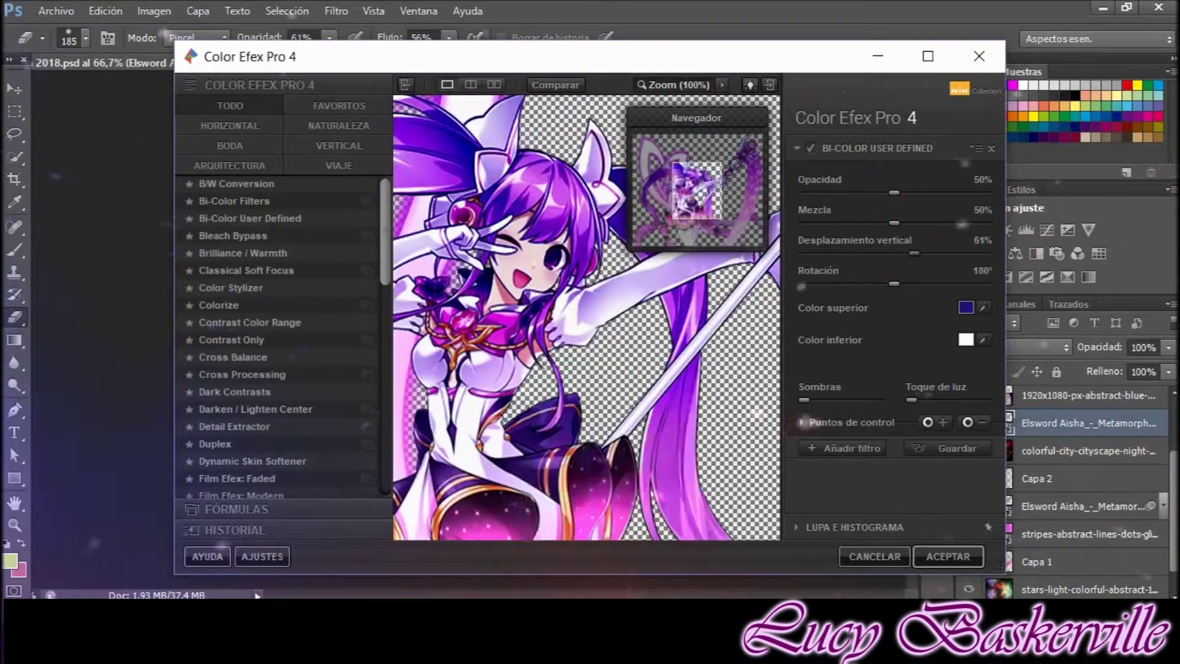
click(844, 448)
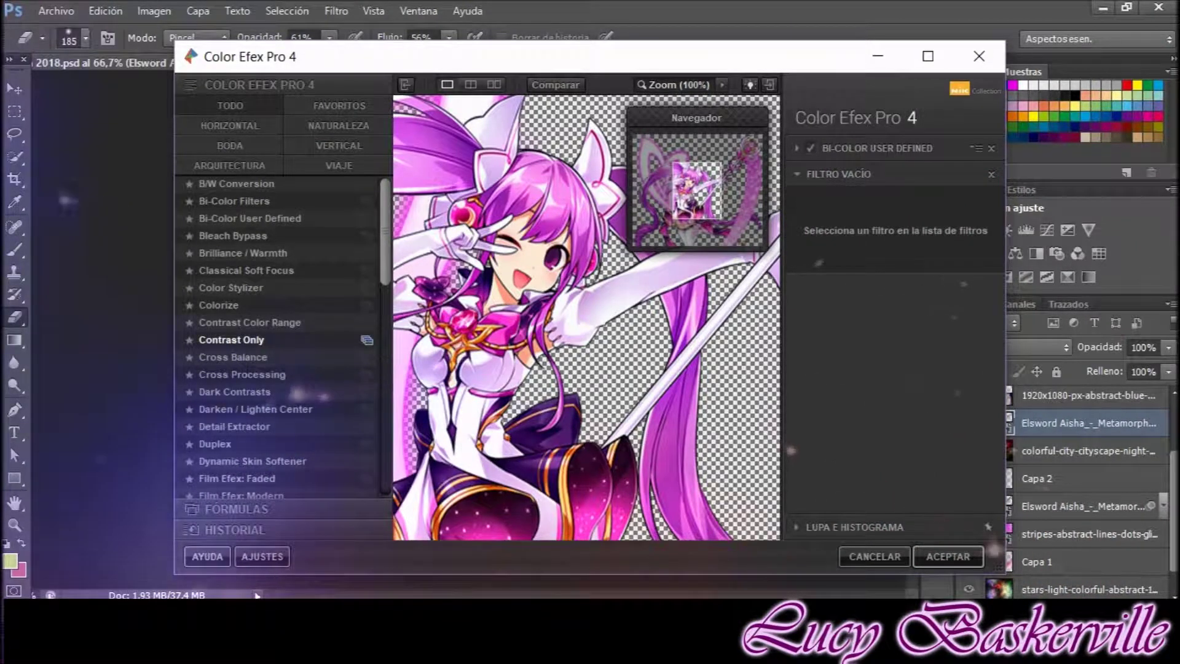
click(307, 323)
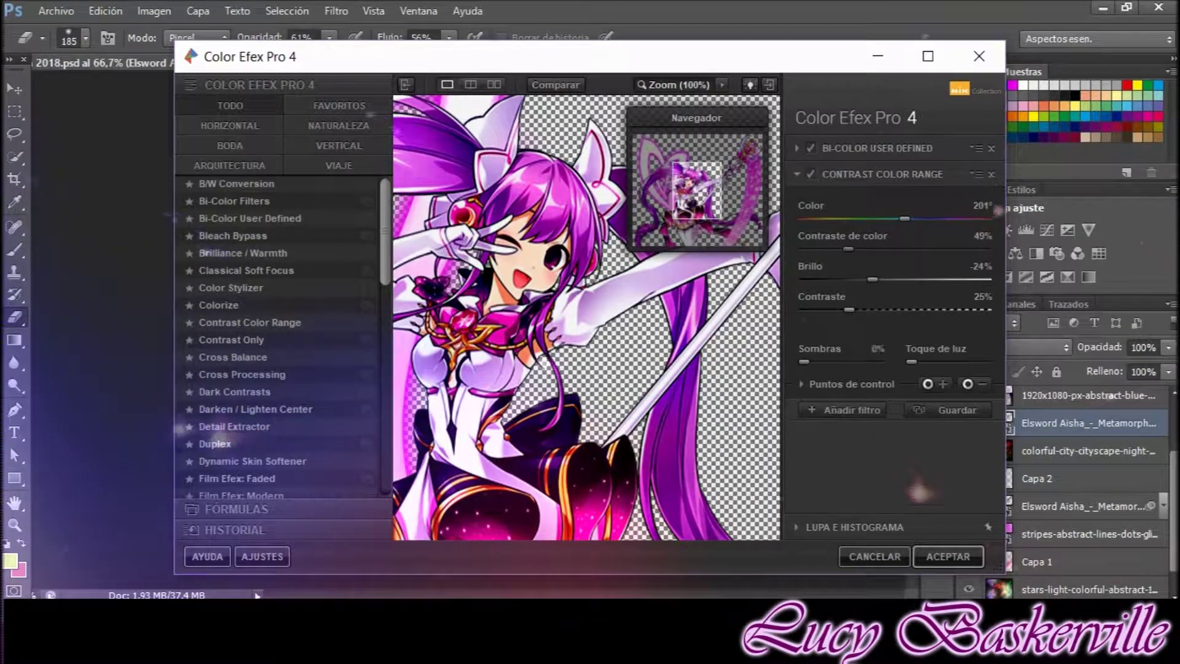
Add the Cross Balance filter and look over its presets
click(844, 465)
scroll(277, 338, down, 5)
scroll(258, 441, down, 2)
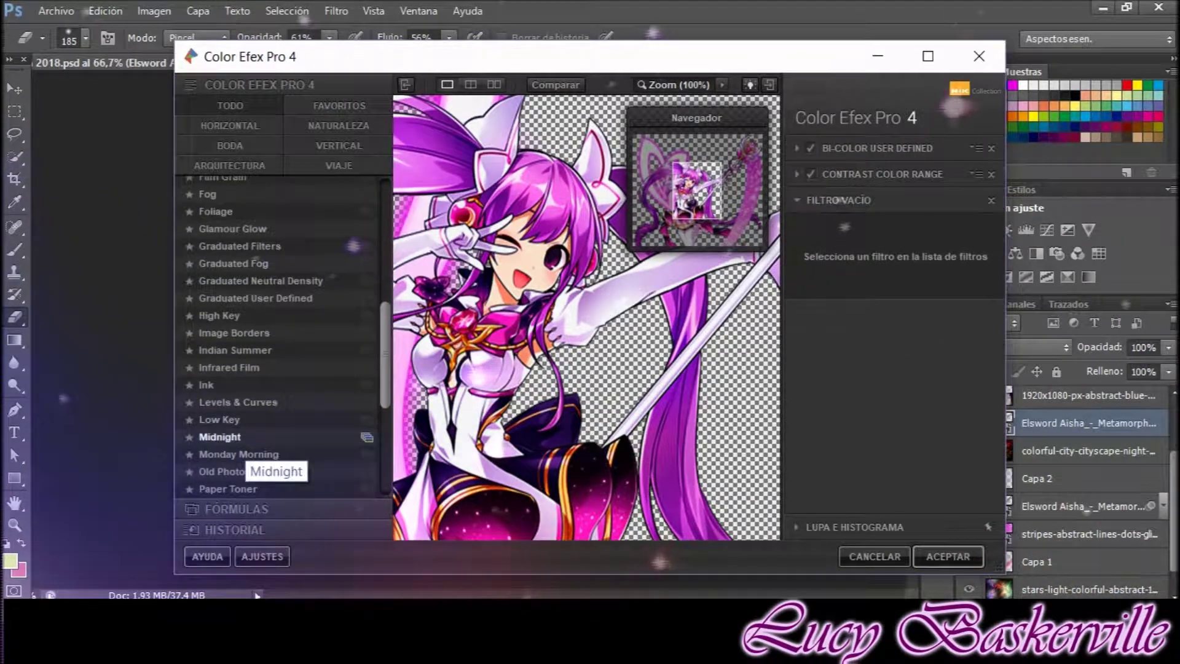
scroll(277, 338, up, 5)
scroll(276, 308, up, 3)
click(246, 290)
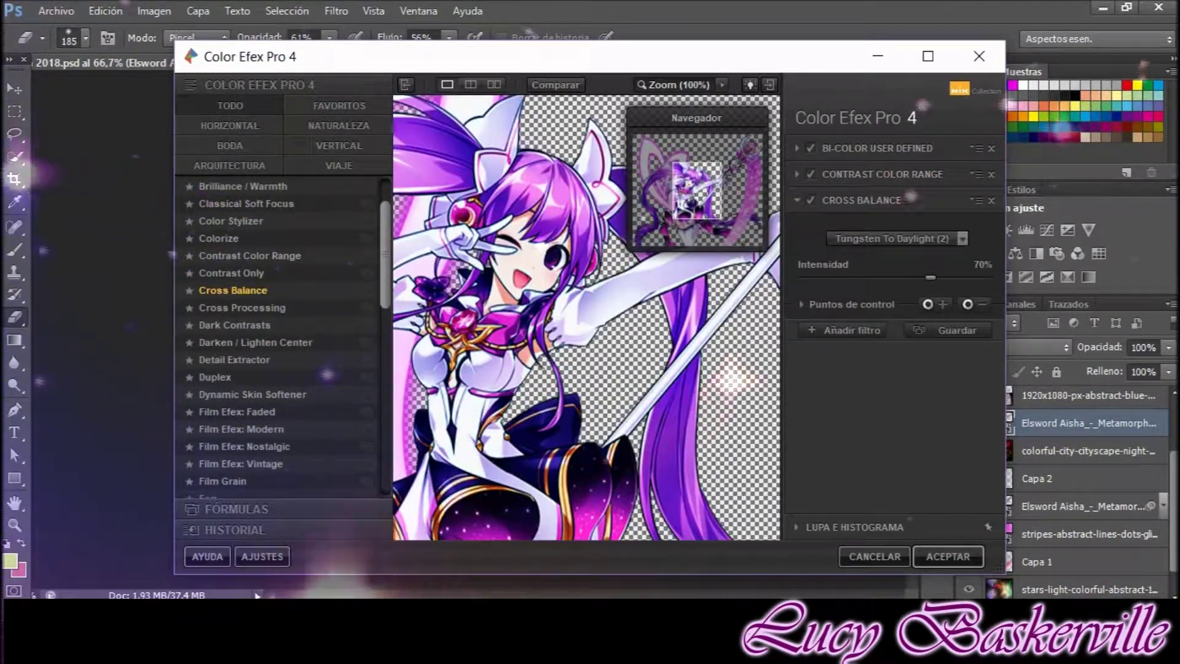
click(898, 239)
Add Levels & Curves with control point opacity lowered to 70%
click(844, 444)
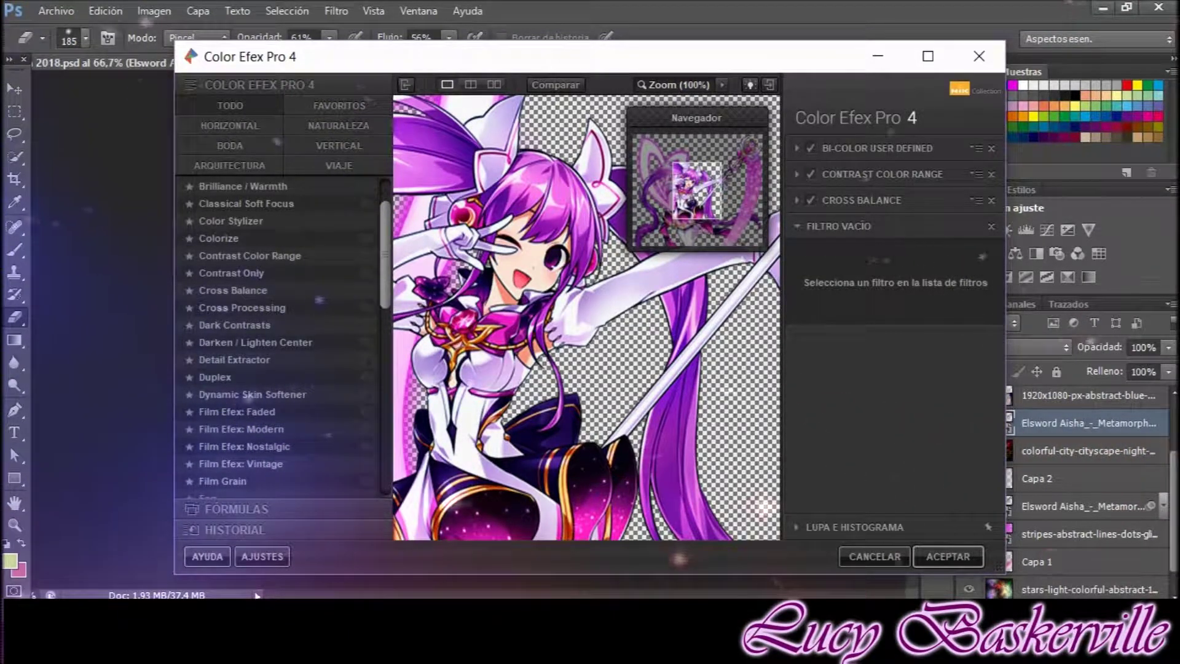
scroll(280, 335, down, 6)
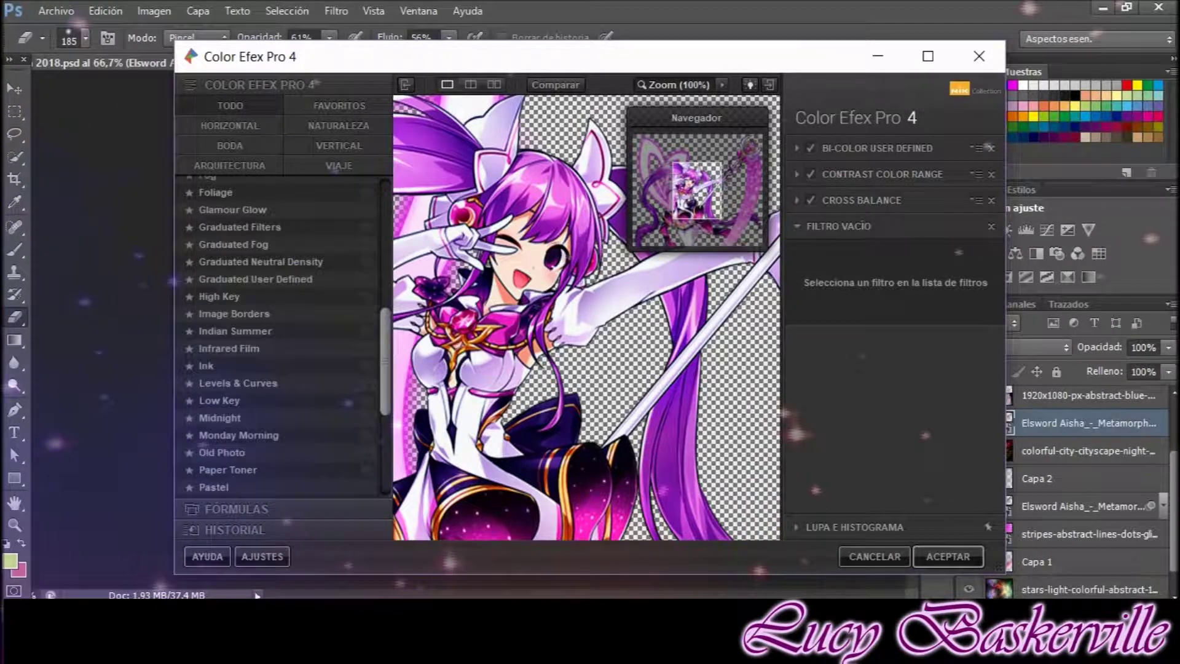
click(282, 383)
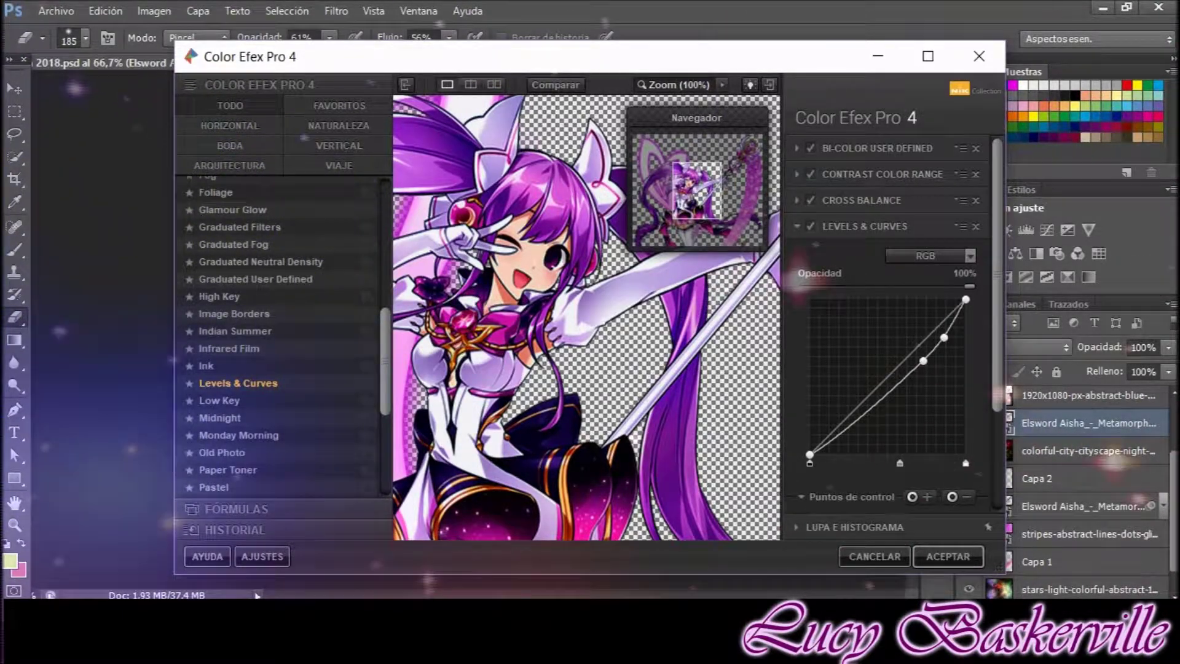
scroll(891, 308, down, 3)
drag(970, 399, 920, 399)
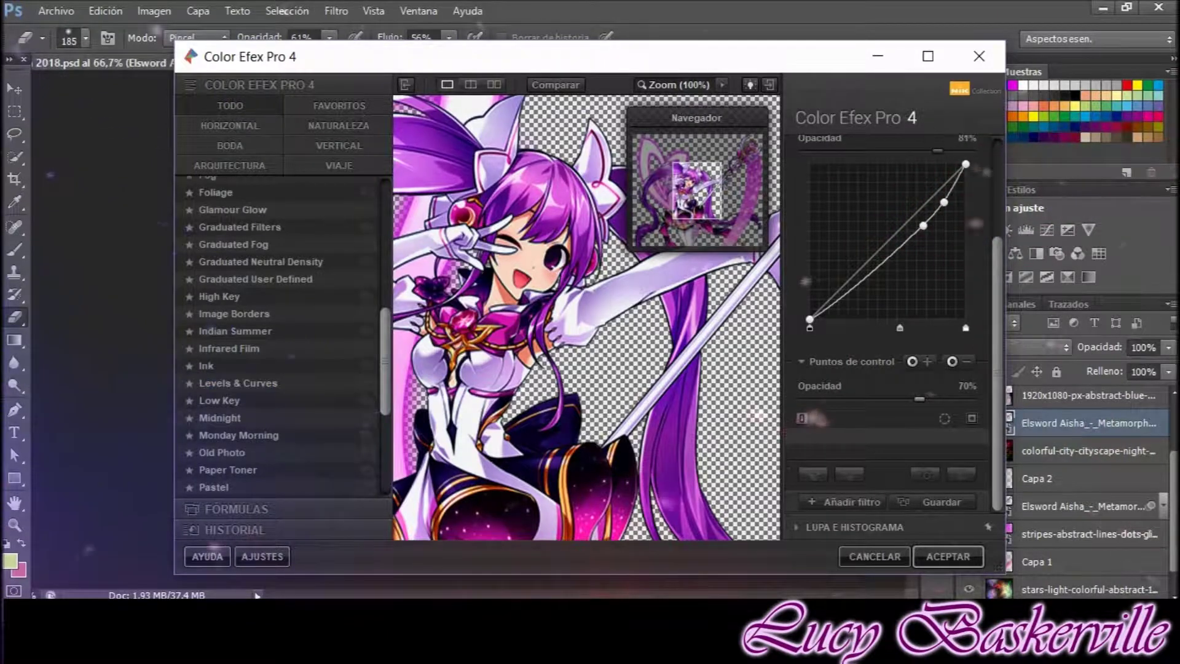
Add the Remove Color Cast filter
click(847, 502)
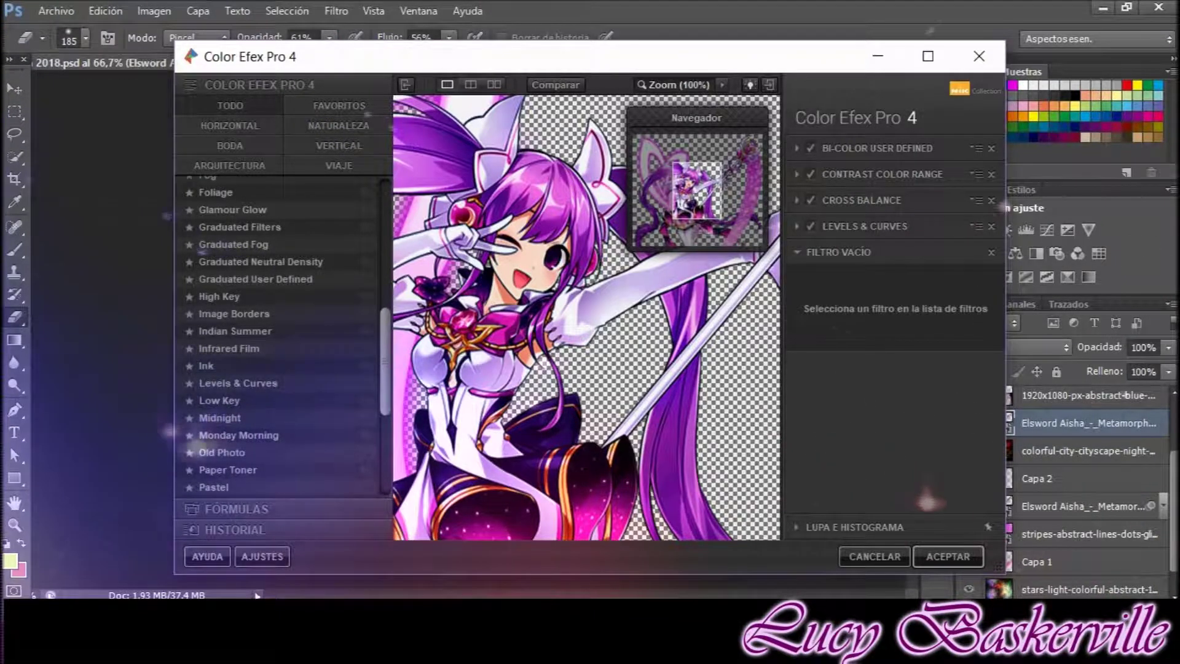
scroll(256, 389, down, 5)
click(244, 351)
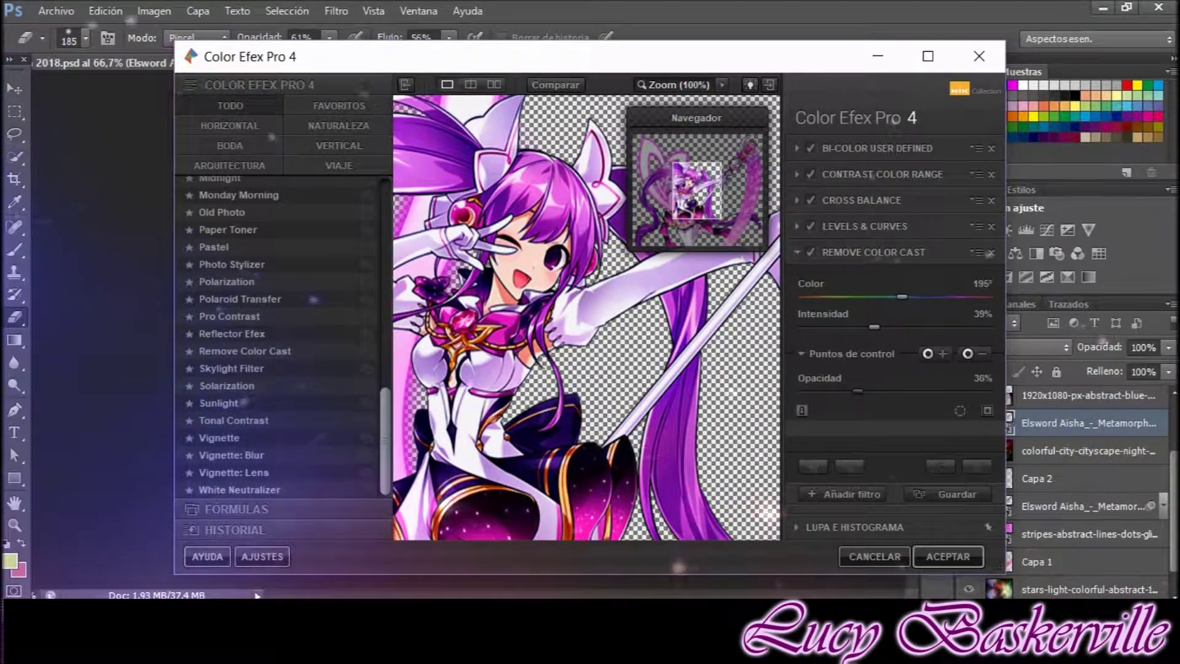
Add the Midnight filter to the stack
click(845, 493)
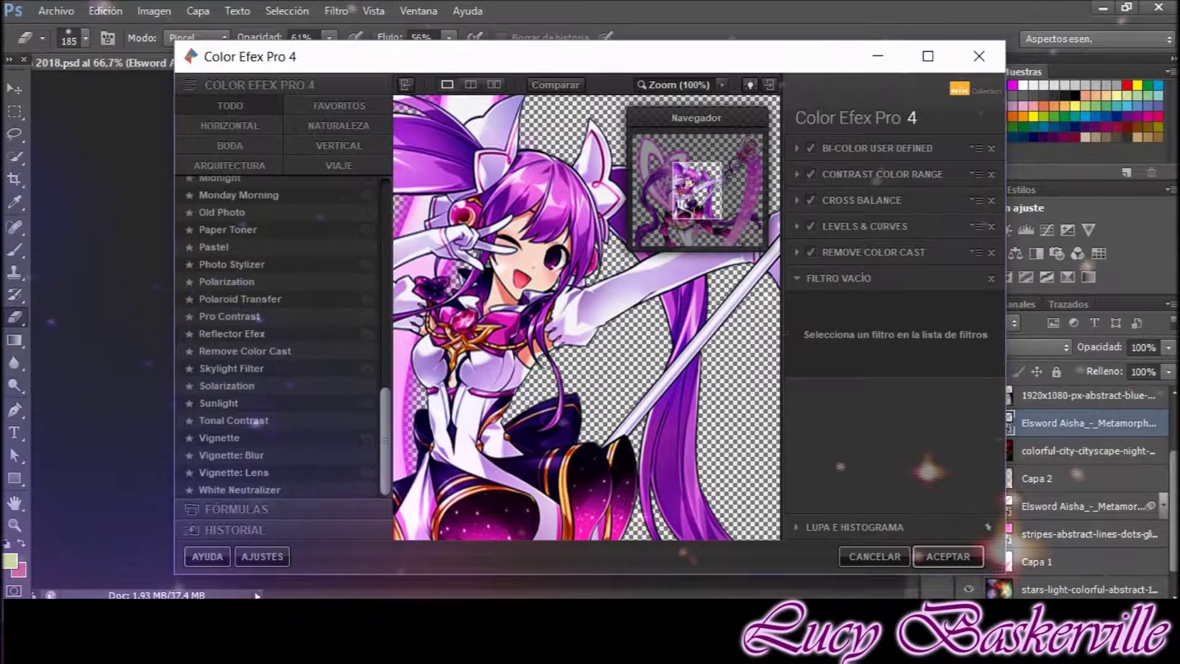
scroll(344, 369, up, 5)
scroll(344, 258, up, 5)
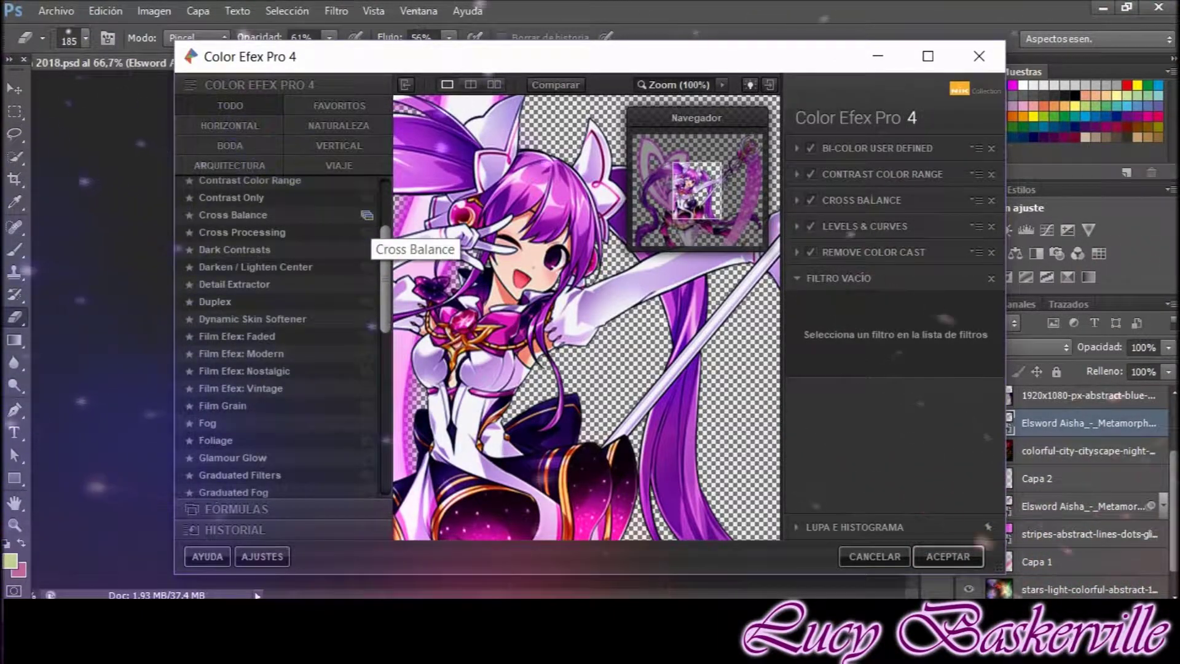
scroll(277, 338, down, 2)
scroll(277, 338, down, 3)
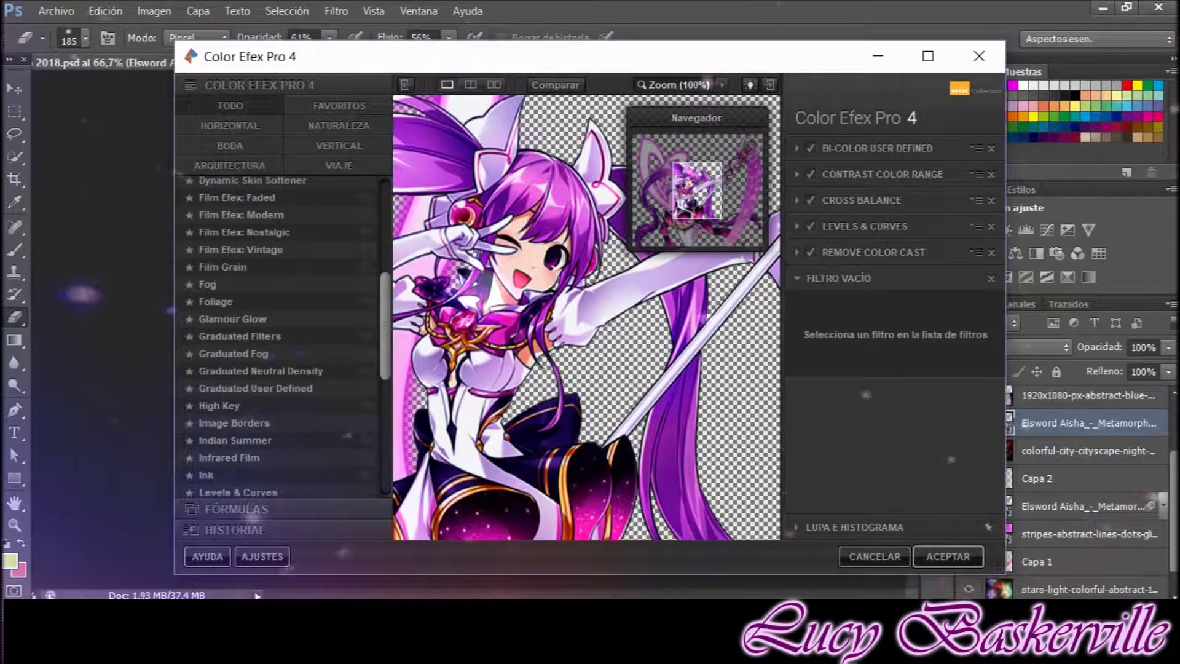
scroll(295, 369, down, 6)
scroll(307, 394, down, 1)
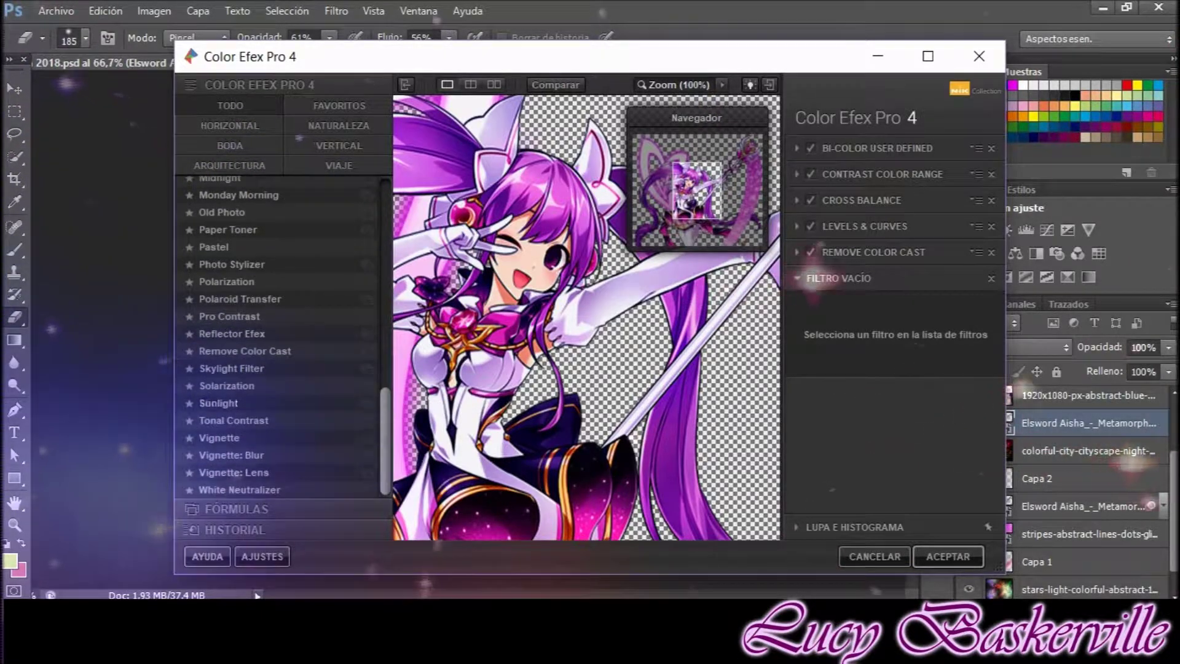
scroll(344, 356, up, 4)
click(221, 350)
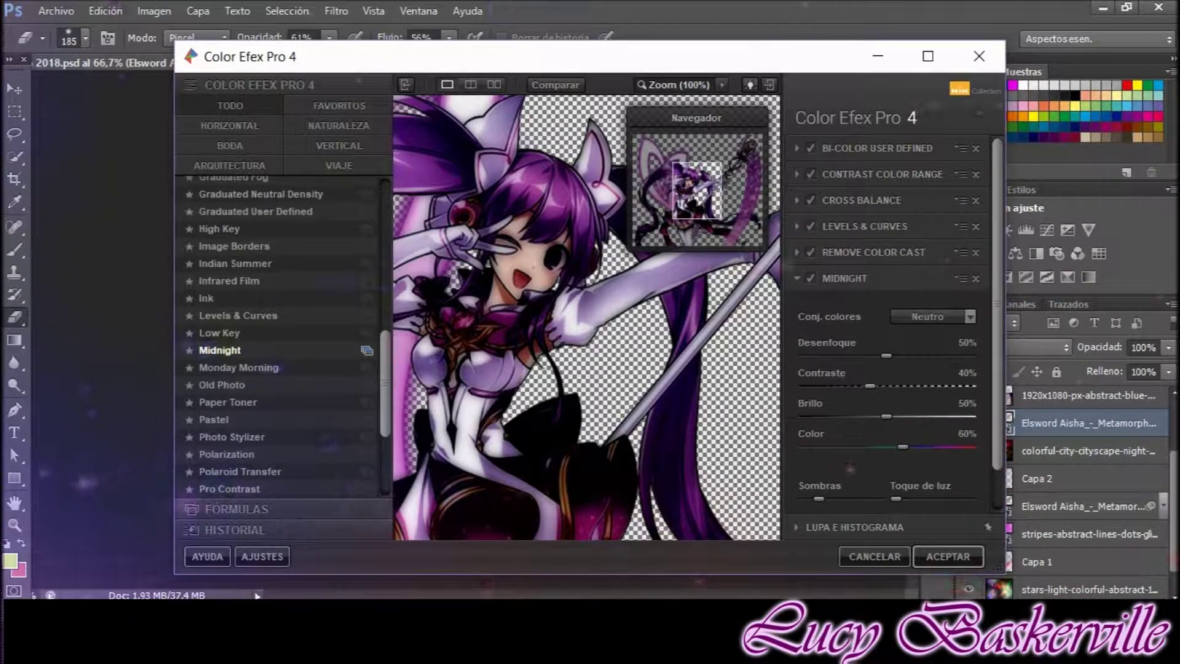
Tune Midnight to 2% blur, 64% contrast, 80% brightness and 77% colour
drag(886, 356, 806, 355)
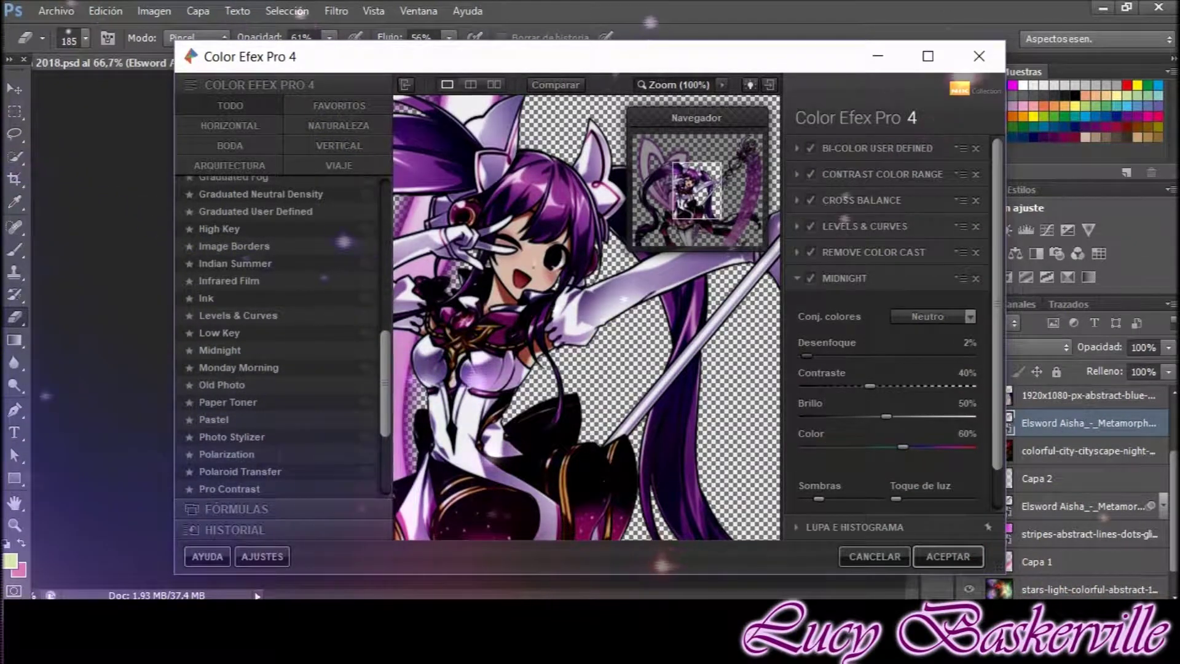
mouse_move(869, 386)
mouse_down()
mouse_move(910, 386)
mouse_move(902, 416)
mouse_up()
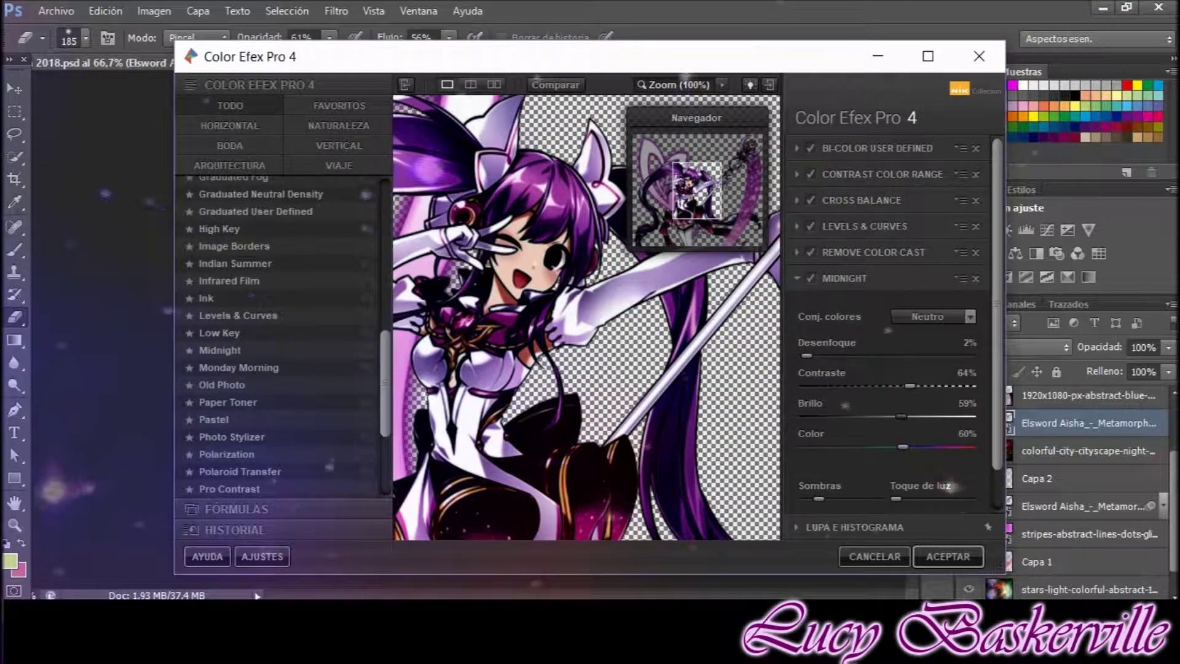
mouse_move(896, 416)
mouse_down()
mouse_move(935, 417)
mouse_move(931, 447)
mouse_up()
scroll(891, 430, down, 2)
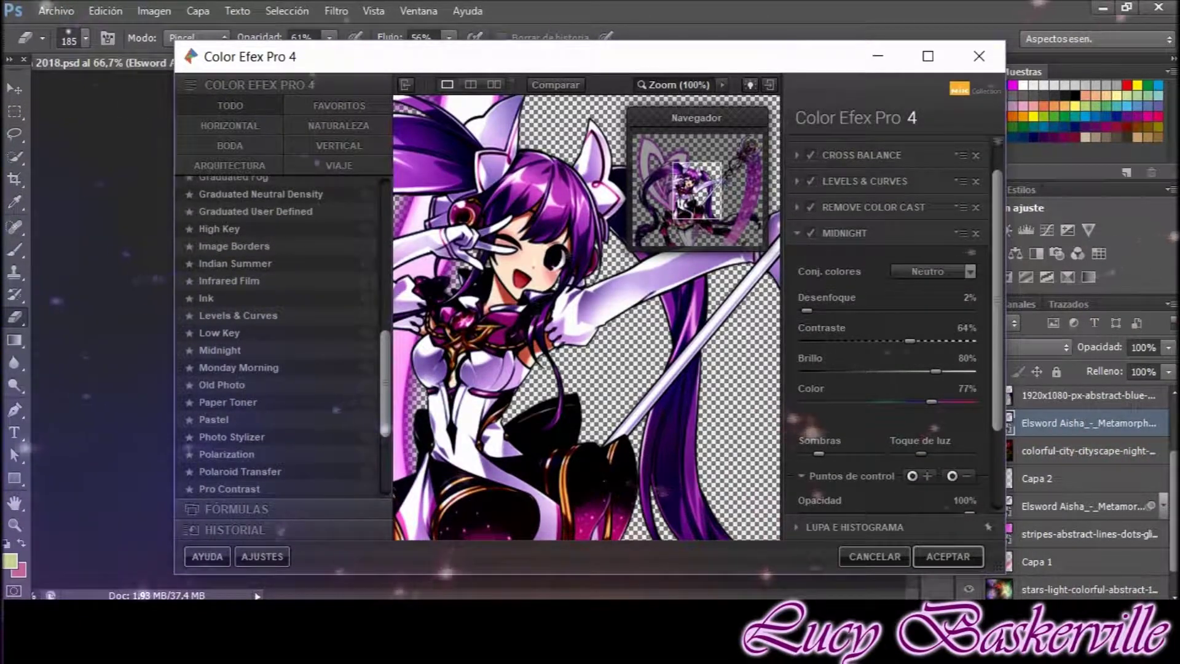
drag(970, 512, 903, 512)
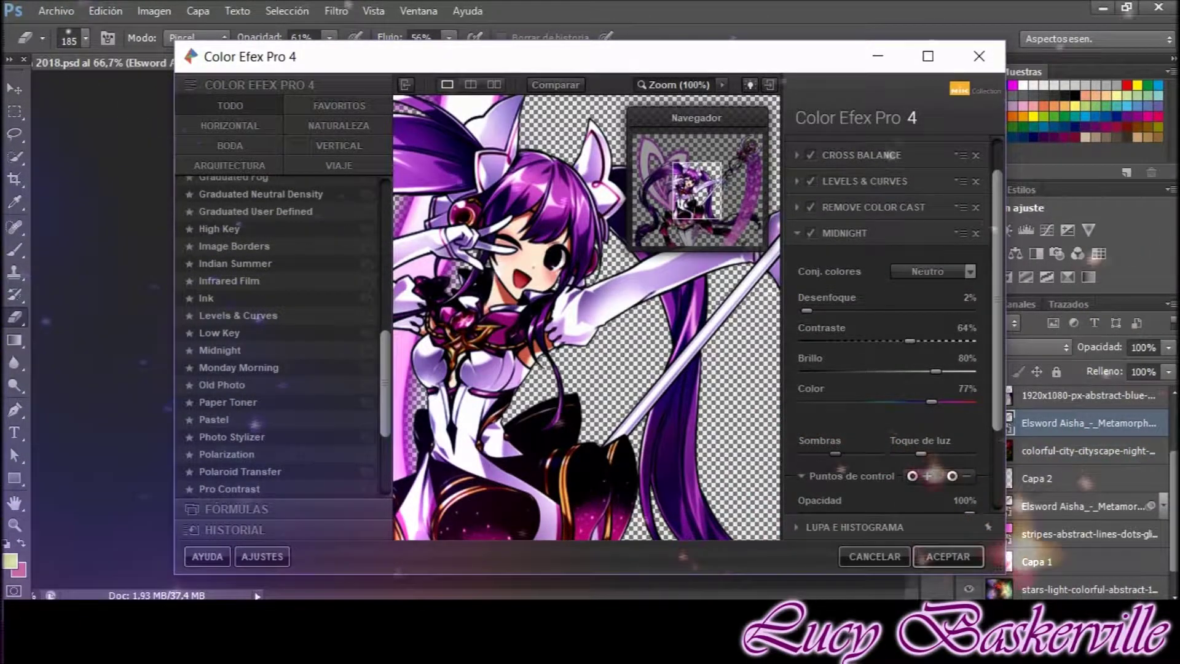
scroll(903, 512, down, 2)
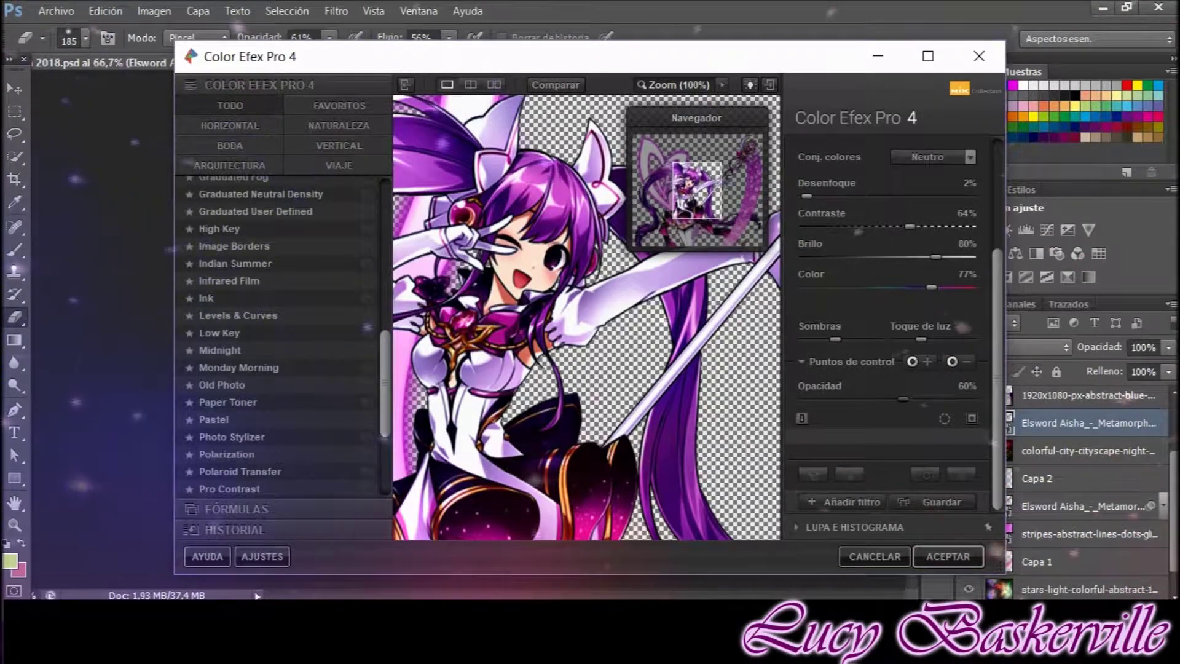
Add a new empty filter slot below Midnight
click(845, 501)
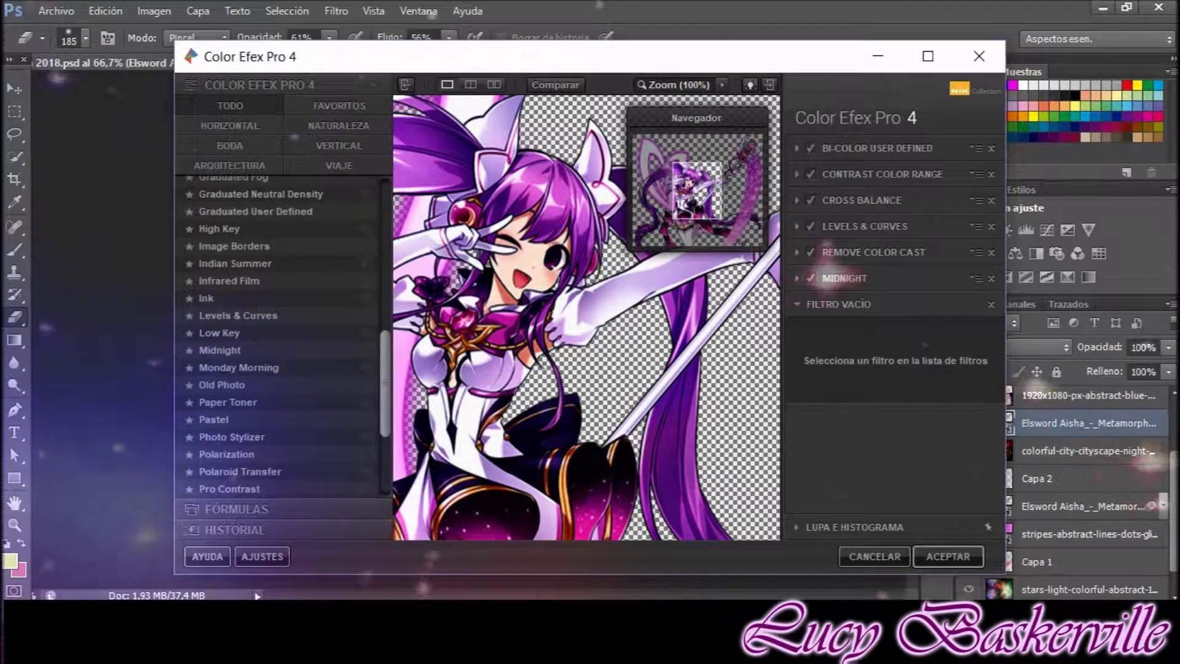
scroll(341, 488, down, 3)
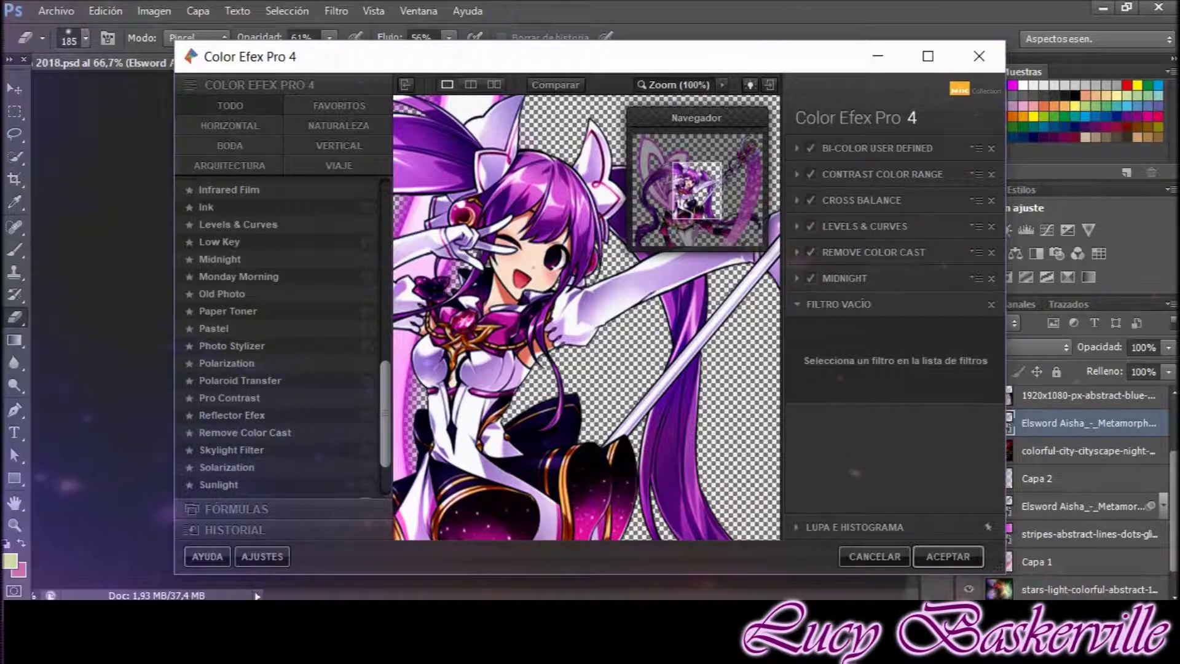
scroll(367, 399, up, 5)
Add Sunlight with increased strength and expand its control point options
scroll(367, 408, down, 5)
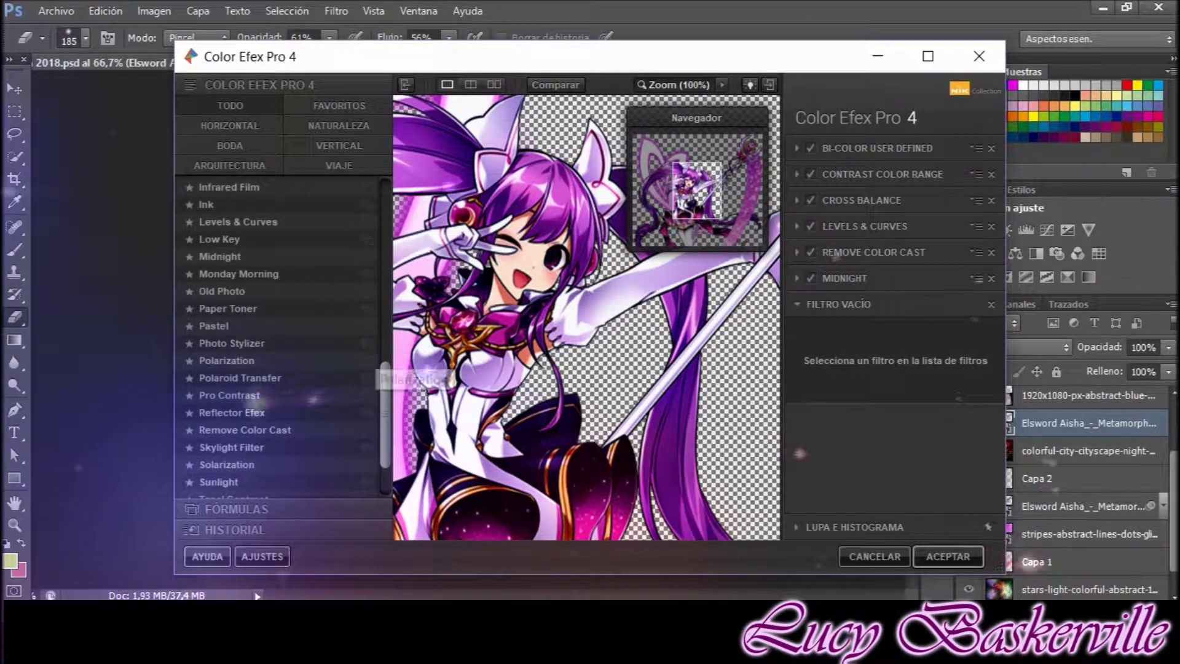
click(221, 482)
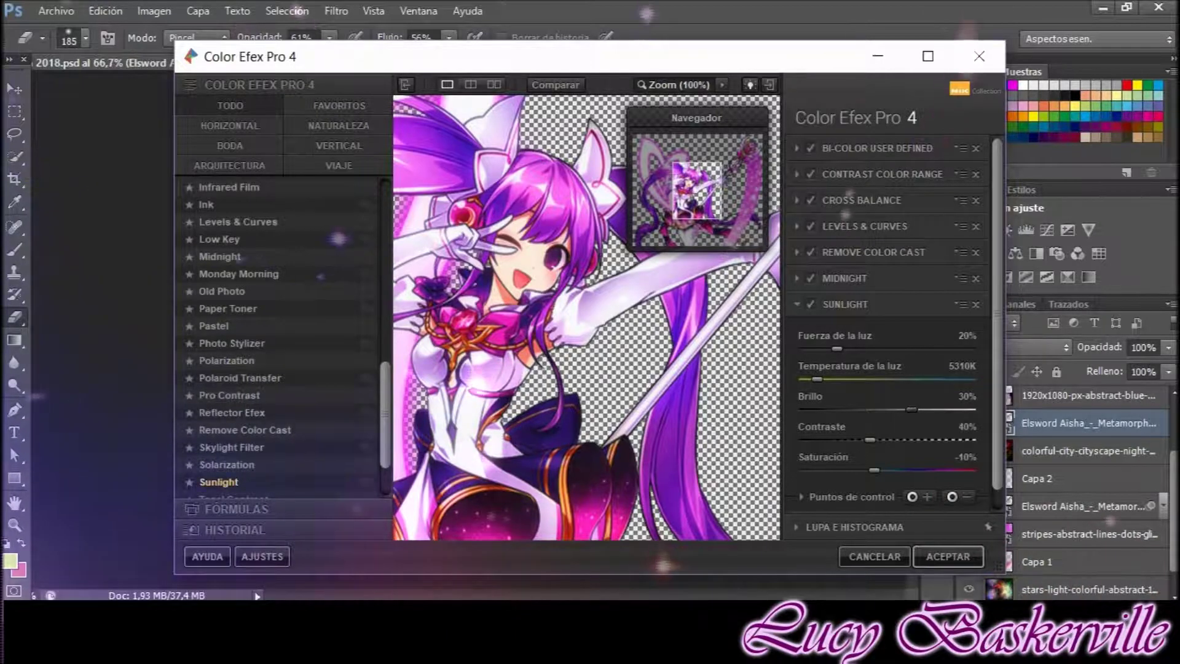
drag(837, 349, 864, 349)
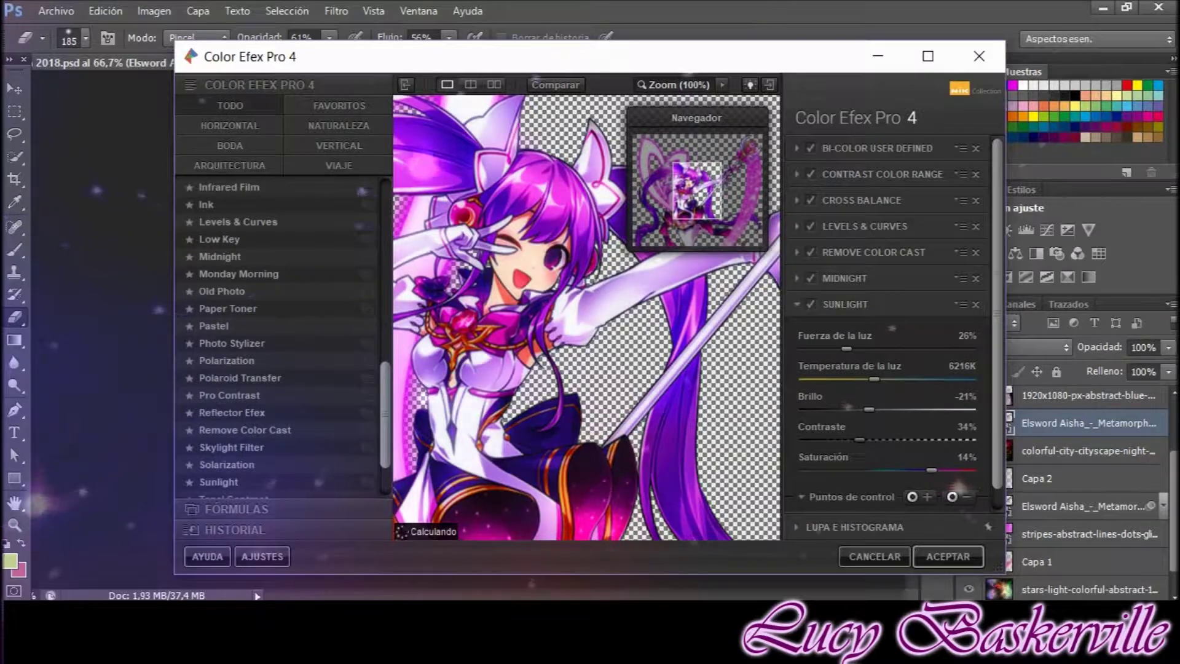
click(927, 497)
Add Classical Soft Focus at 36% intensity and -26% brightness, then apply the stack
click(846, 502)
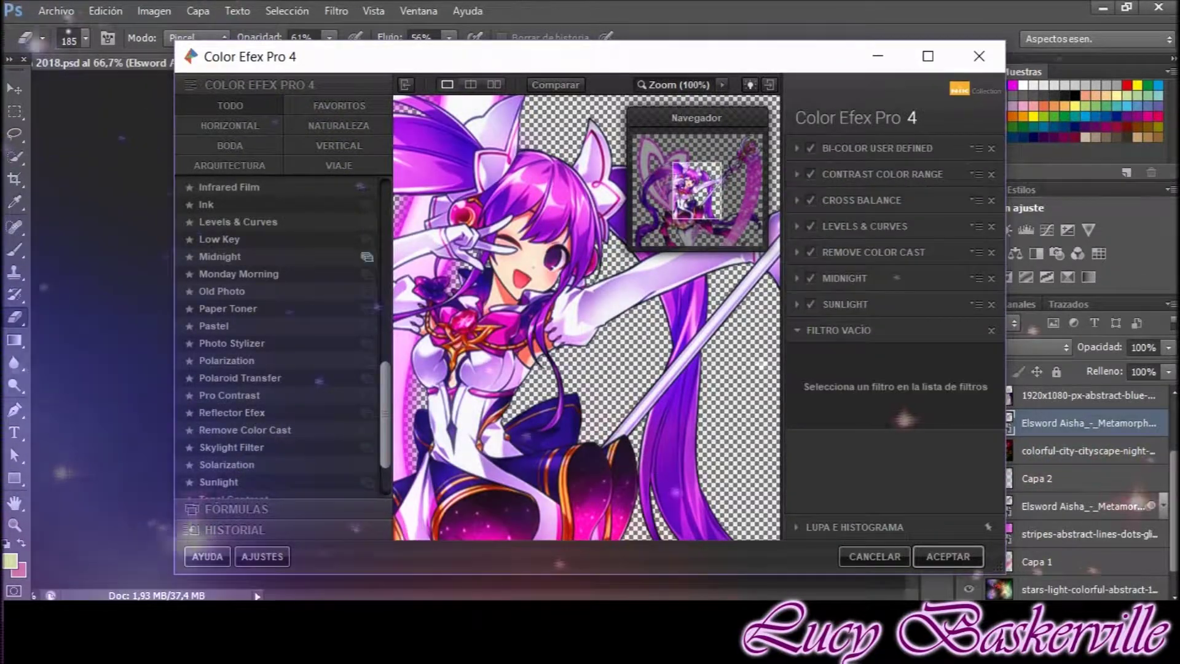
scroll(276, 307, up, 10)
click(246, 271)
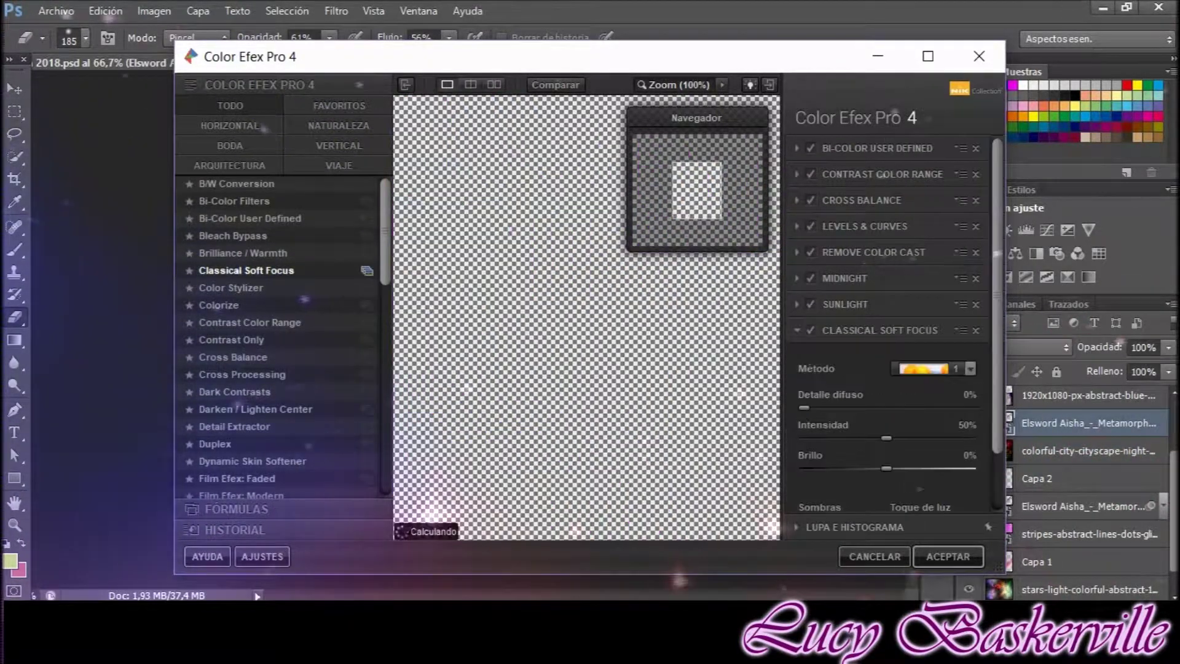
drag(887, 469, 865, 469)
scroll(885, 430, down, 1)
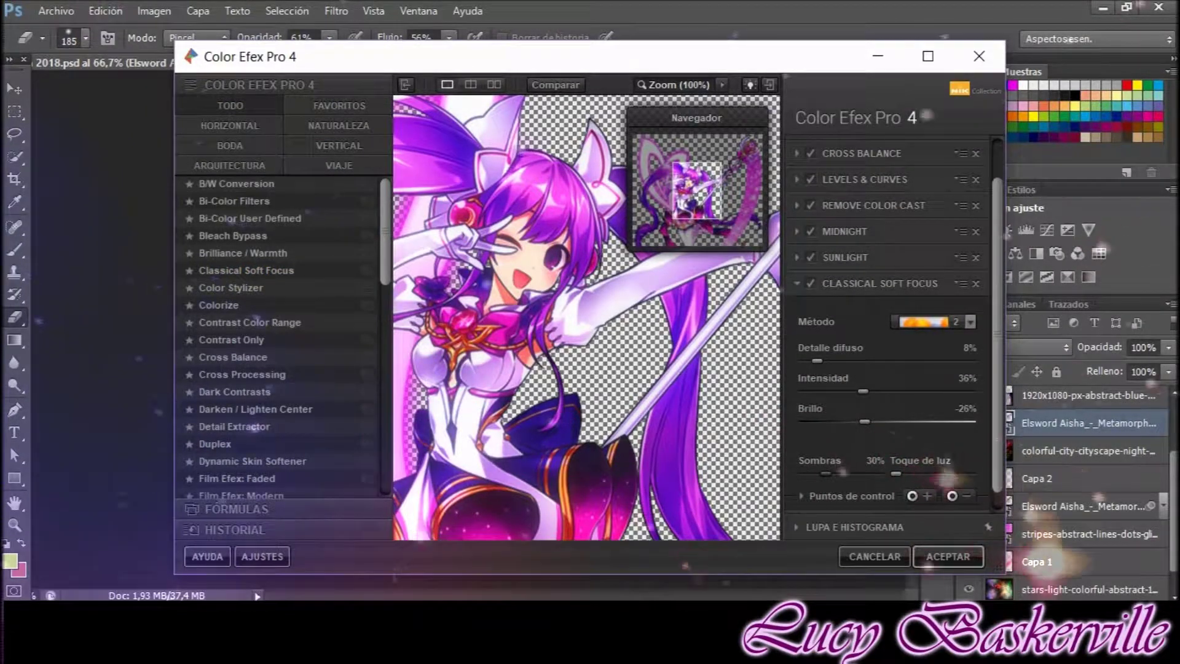
drag(865, 421, 854, 422)
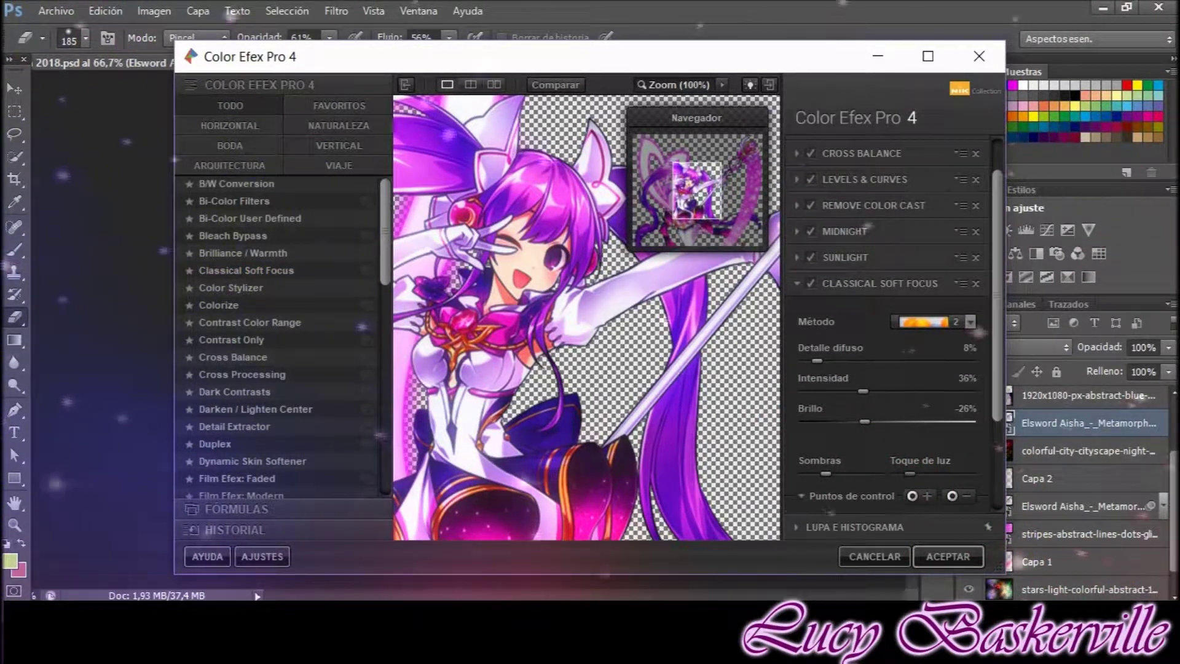
scroll(885, 369, down, 3)
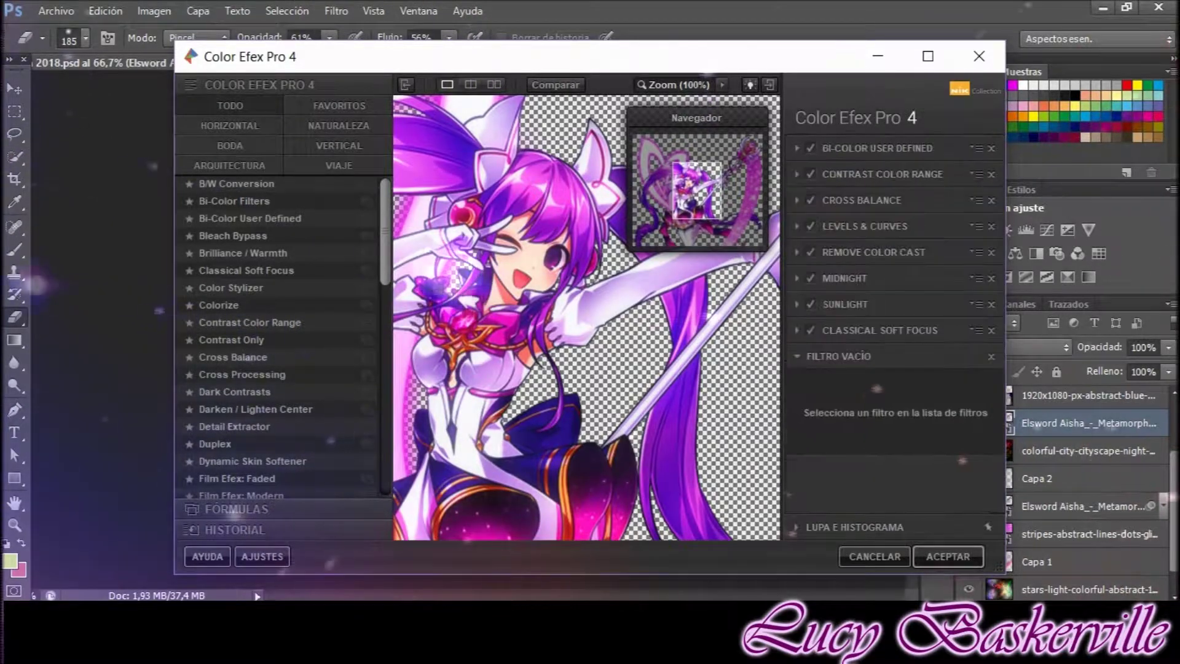
click(948, 557)
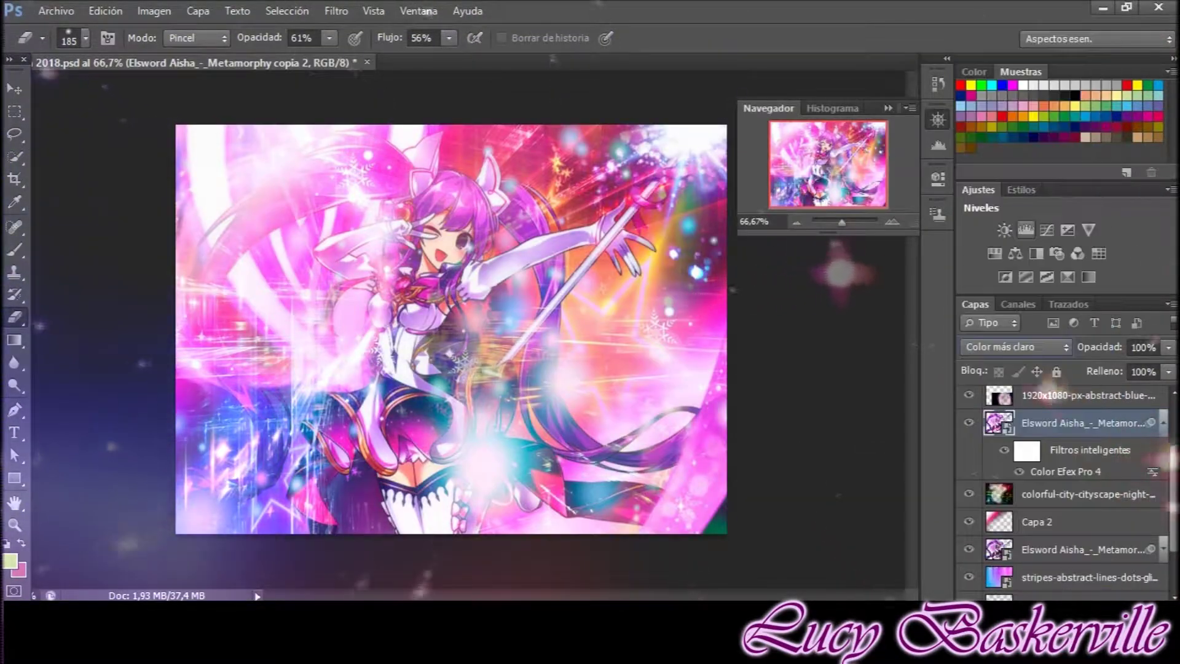
Duplicate the bottom Aisha layer and commit a warp on the city-lights texture
scroll(1064, 491, down, 3)
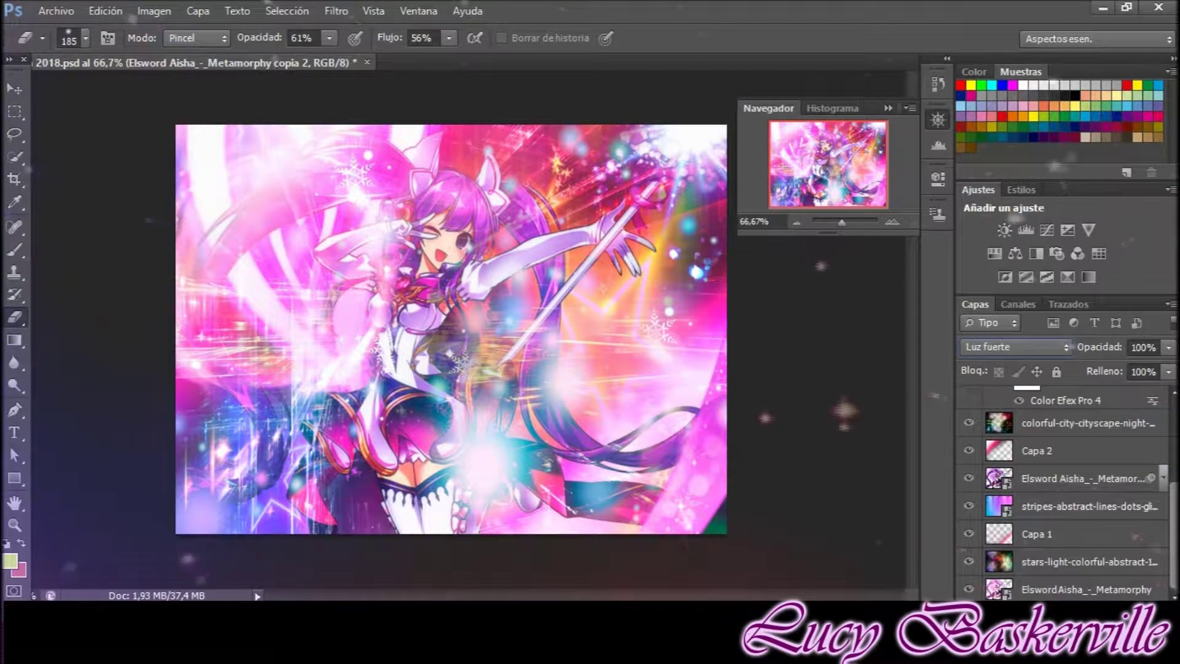
right_click(1021, 516)
click(868, 66)
click(742, 189)
click(1014, 347)
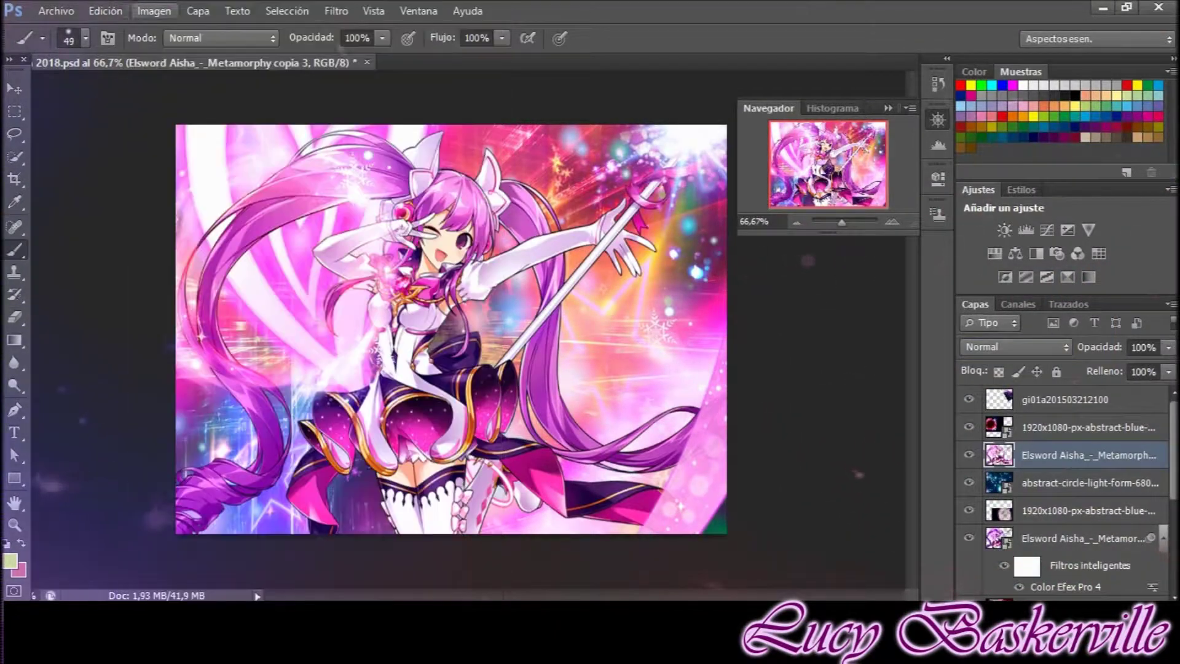
click(153, 11)
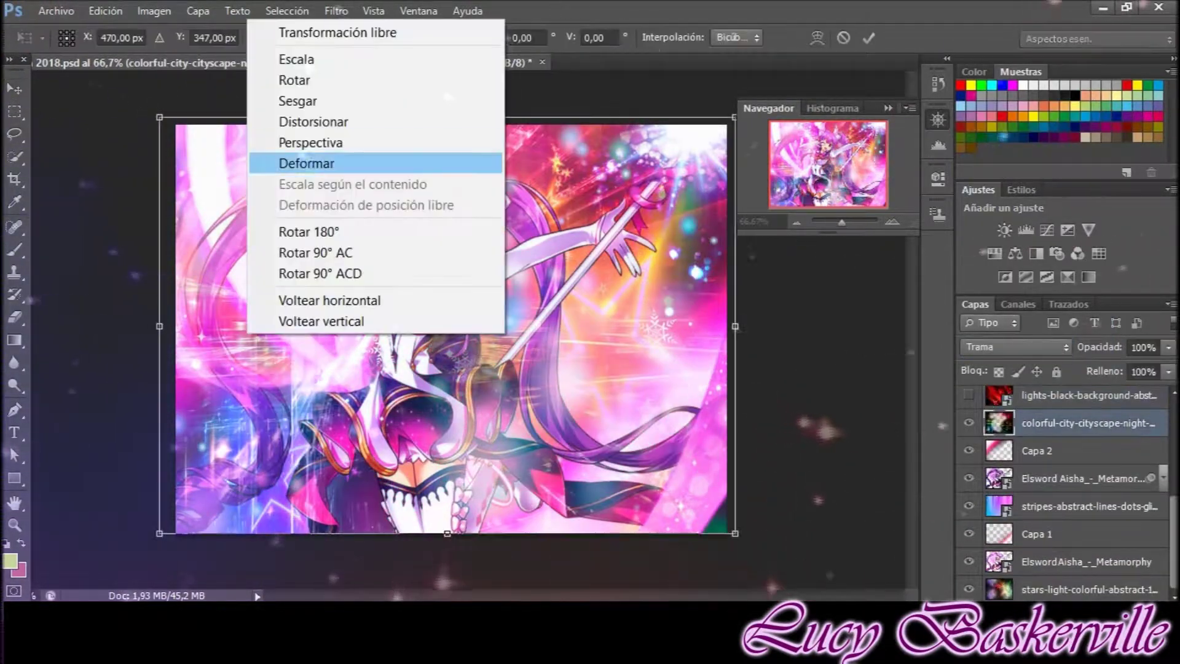
key(Return)
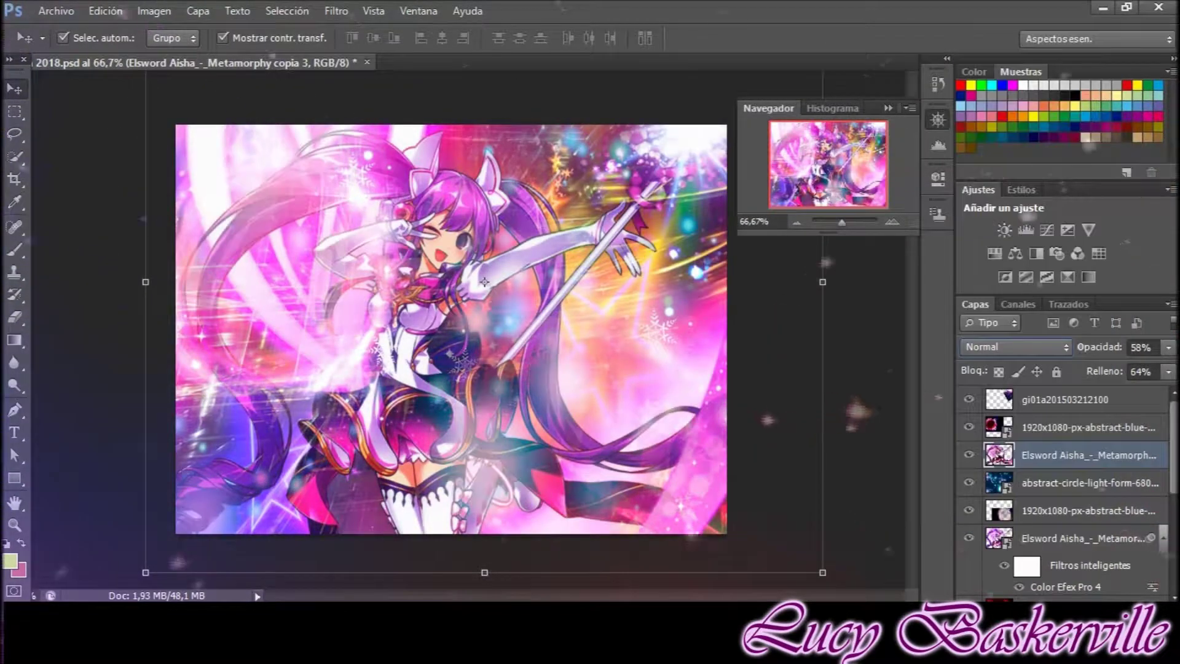
Duplicate the Aisha layer to the top of the stack and blend the copy in Luz suave
right_click(1082, 561)
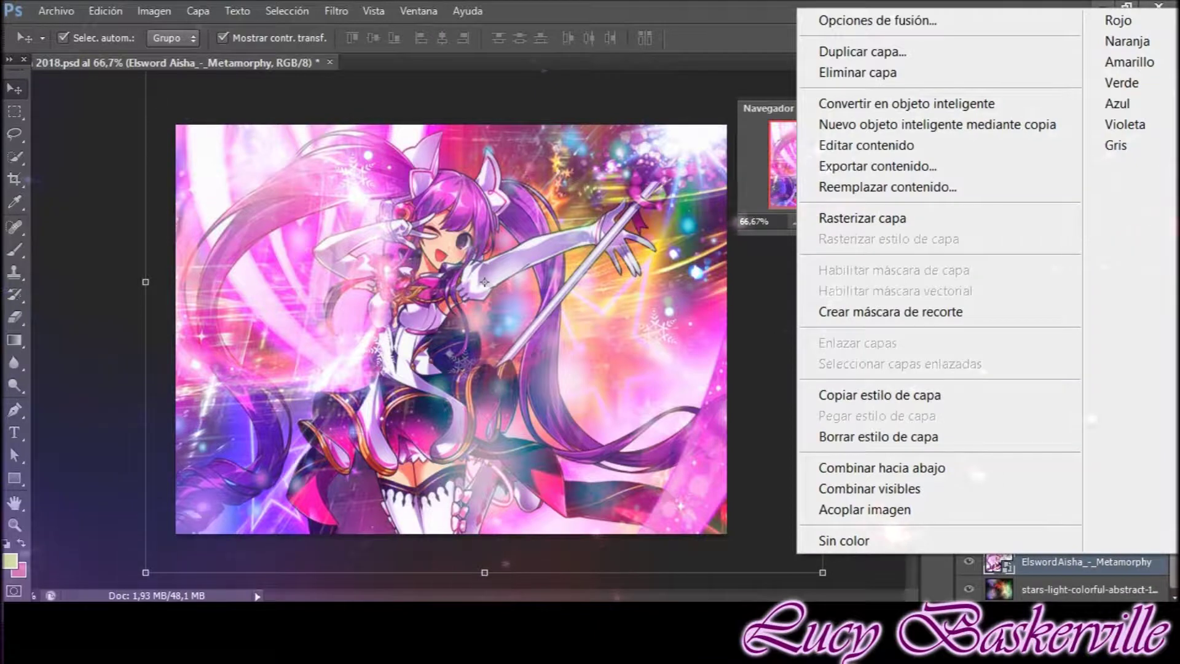
click(1128, 41)
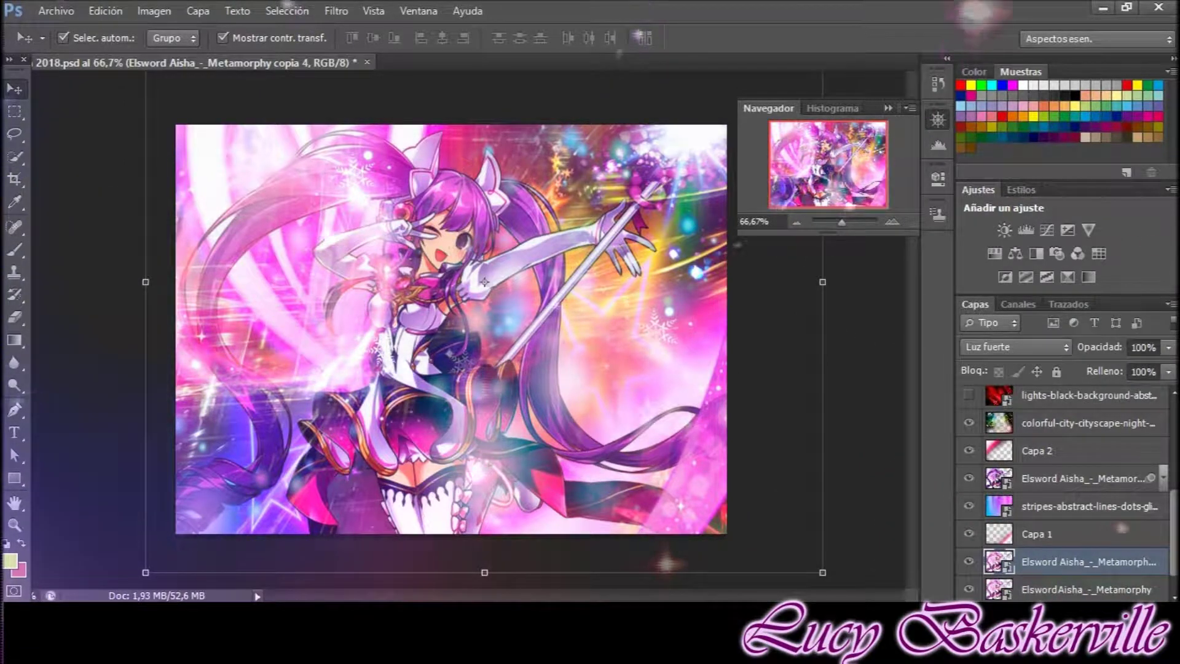
click(1015, 347)
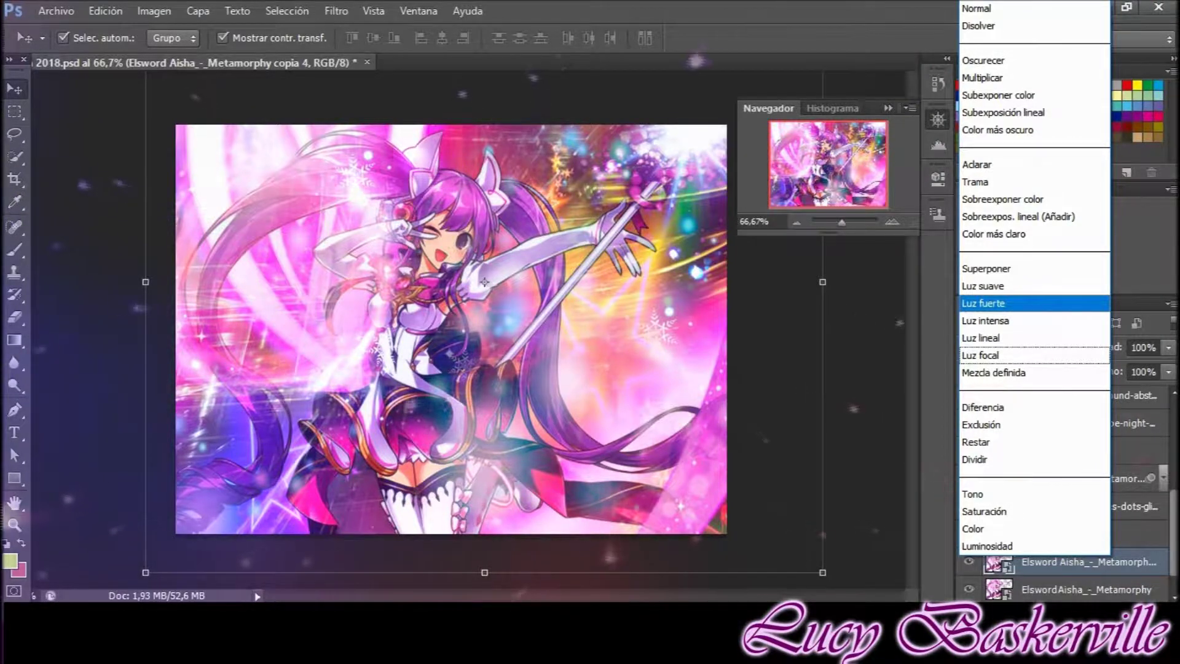
click(983, 286)
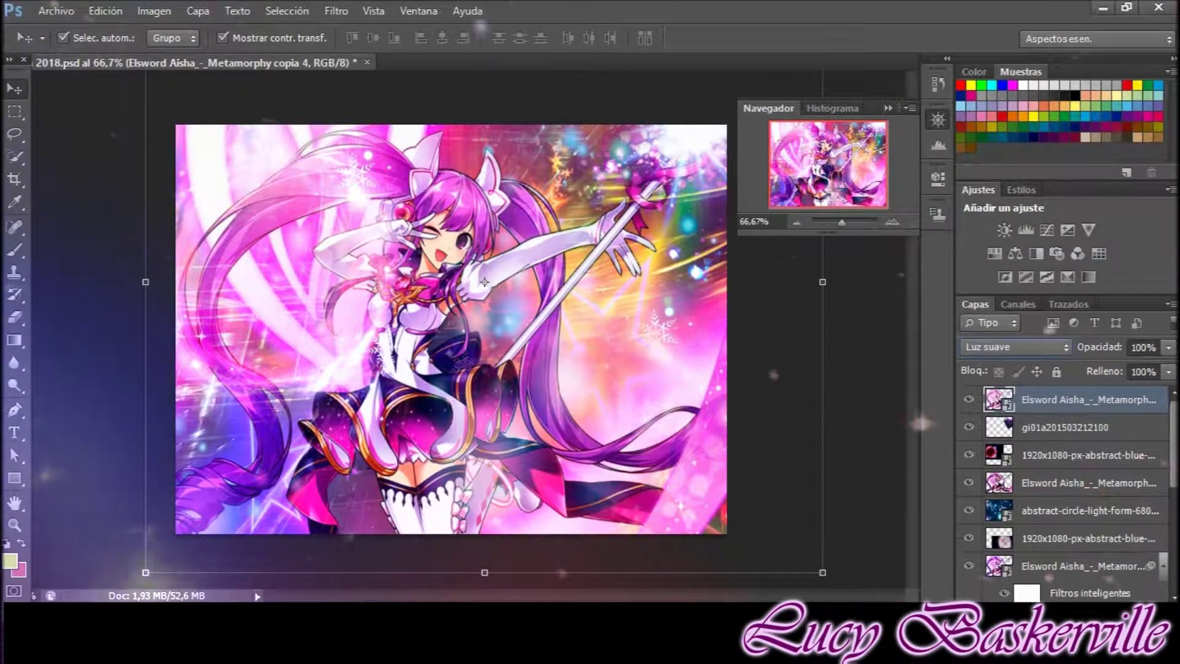
click(337, 11)
key(Escape)
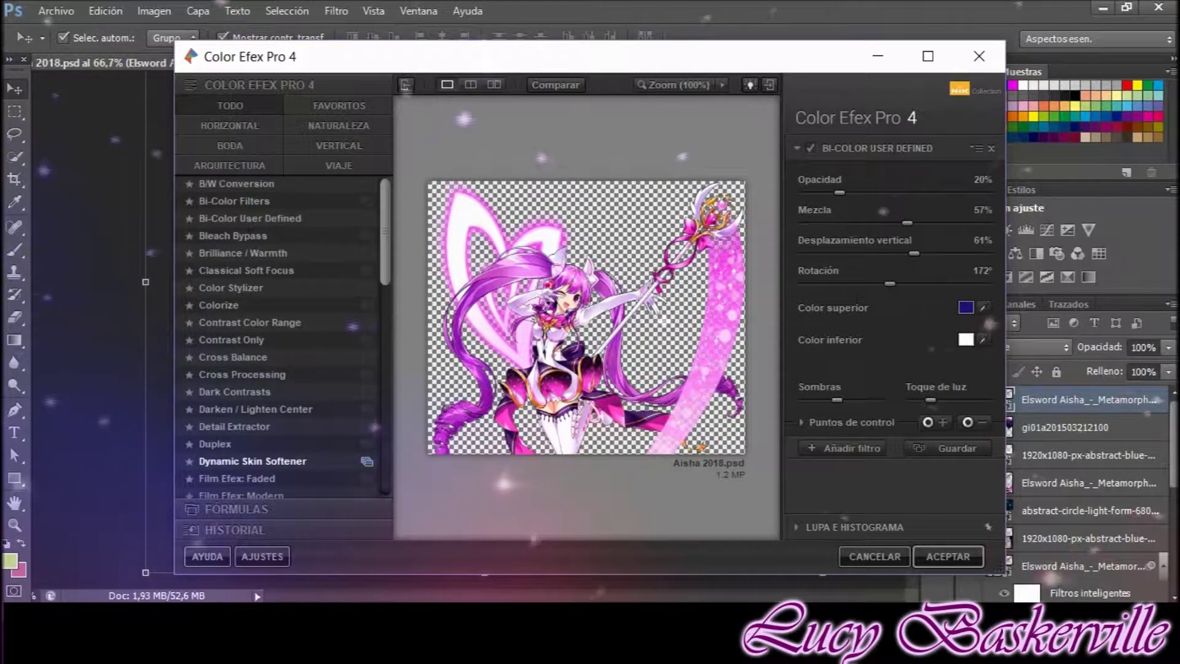
Apply Classical Soft Focus with its brightness lowered to -32%
click(246, 270)
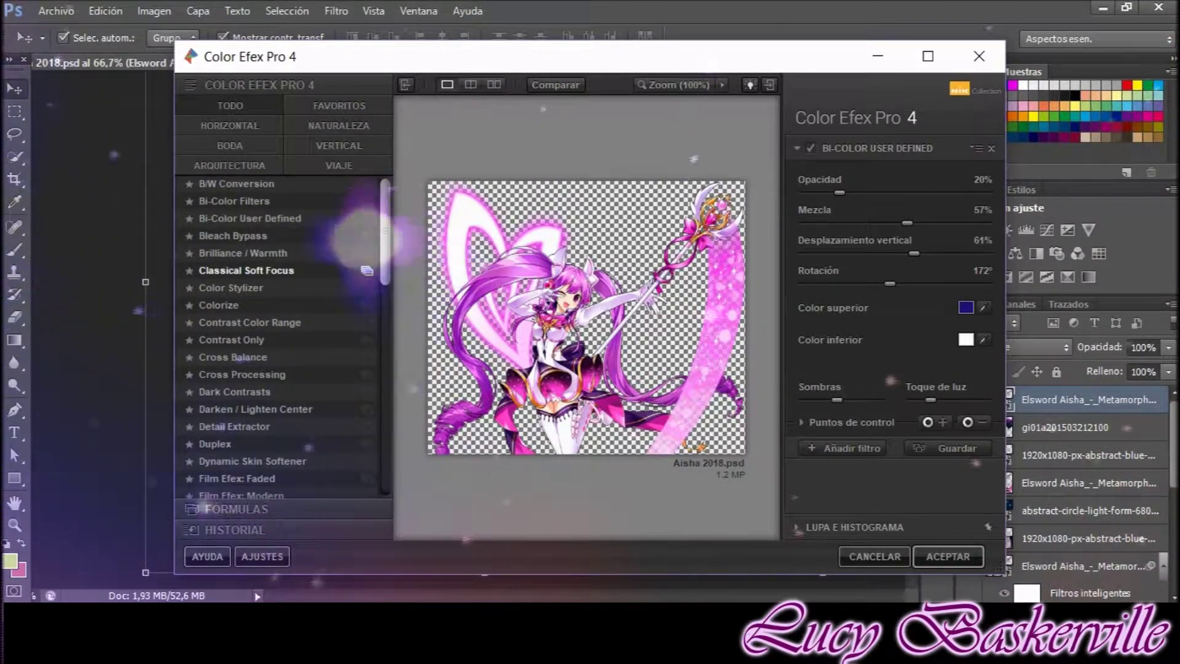
click(571, 283)
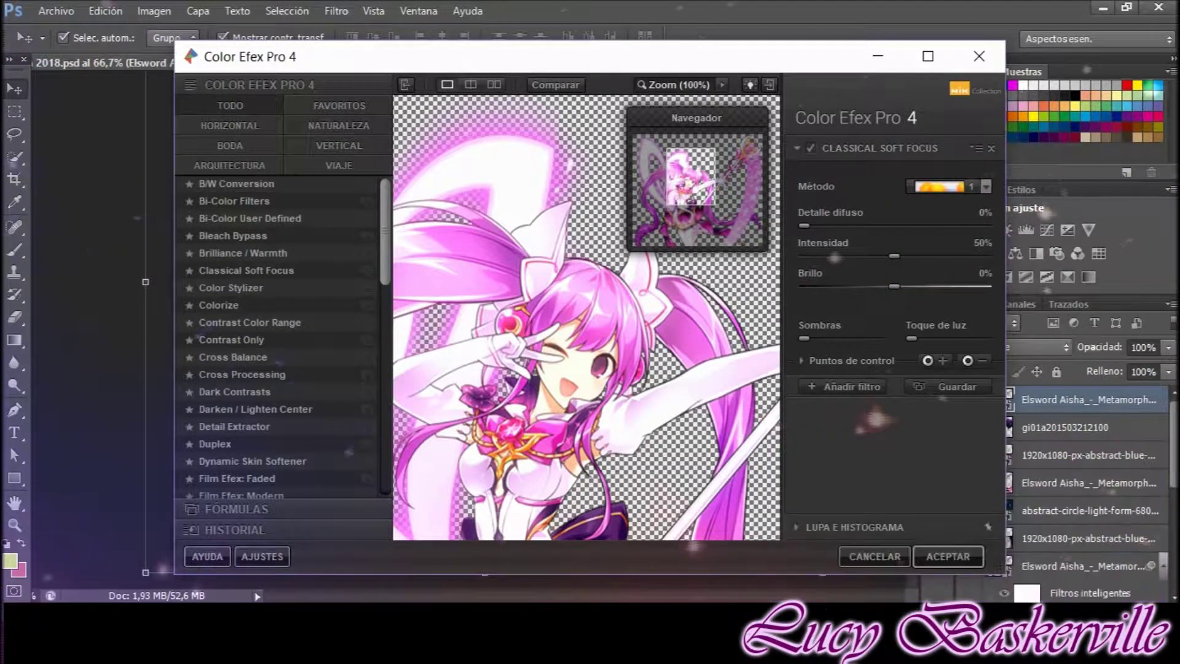
drag(894, 286, 866, 286)
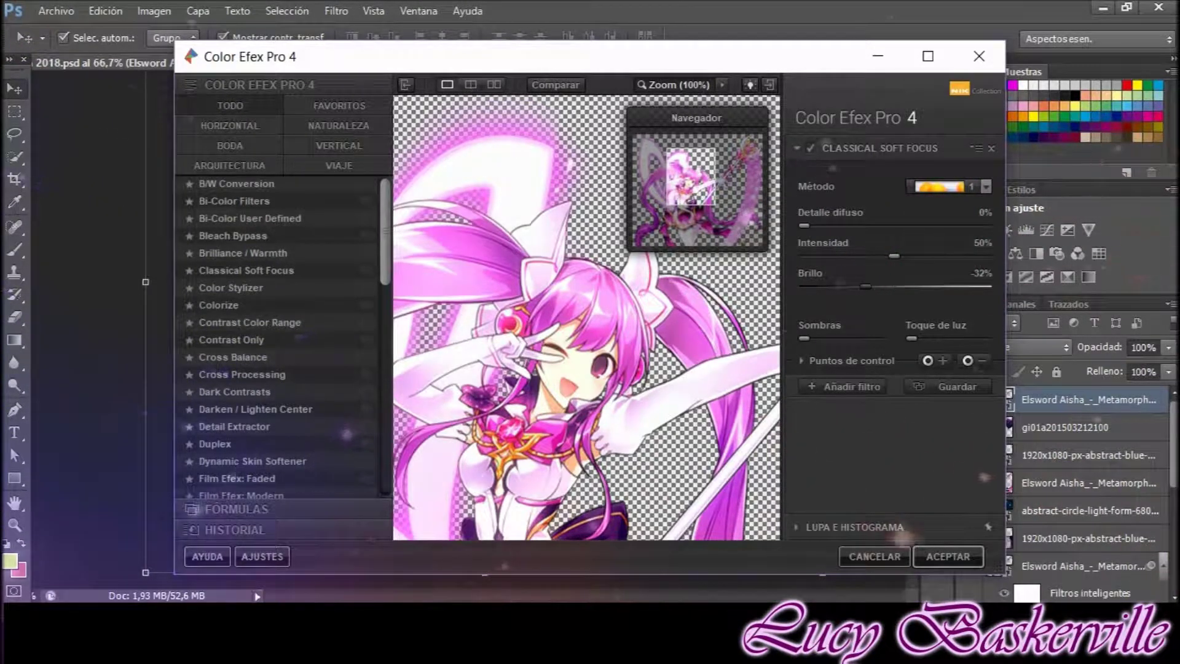
Add Levels & Curves and Sunlight to the filter stack and apply it to the Aisha copy
click(846, 386)
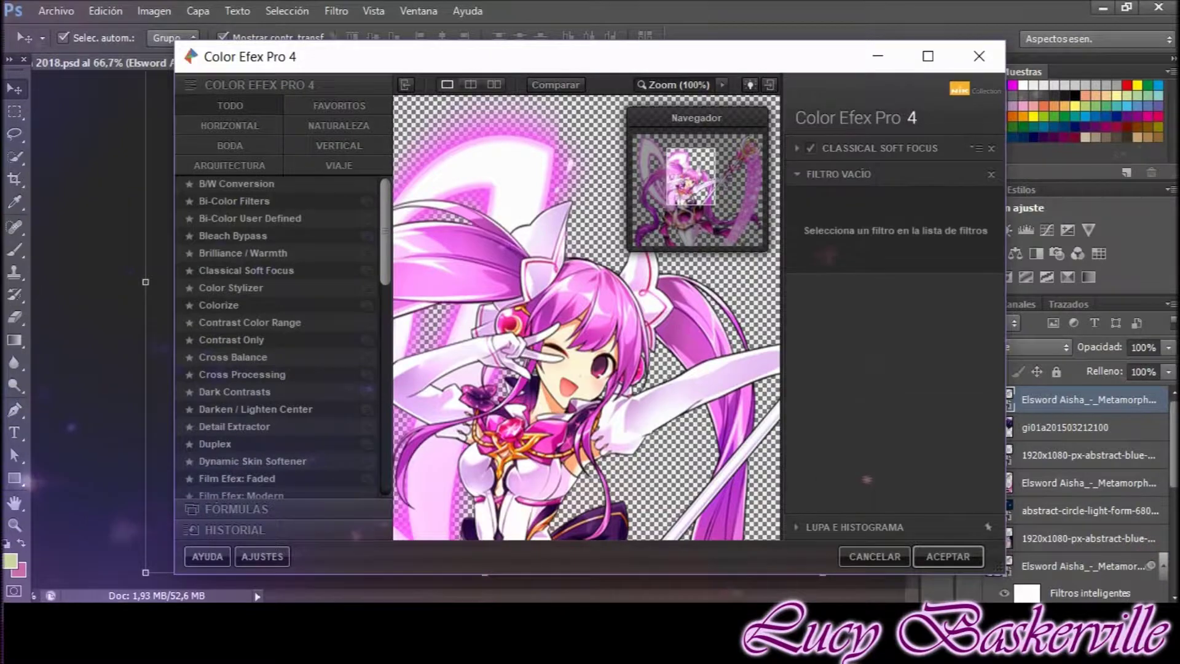
scroll(231, 387, down, 5)
scroll(231, 387, down, 3)
click(237, 430)
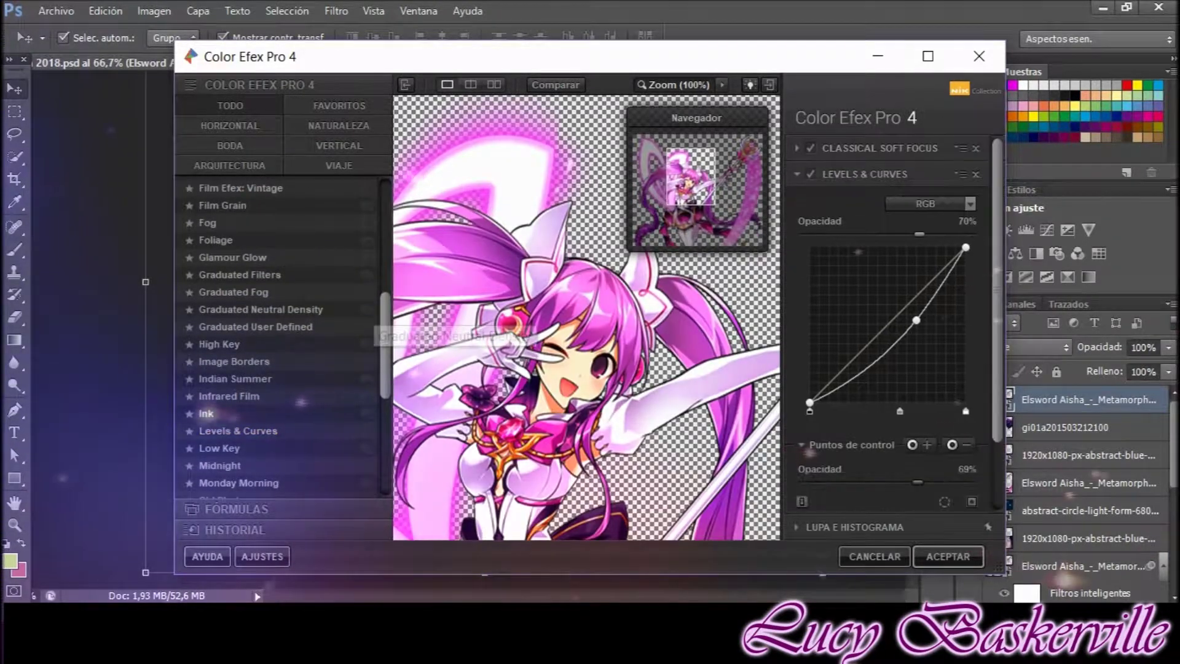
click(836, 469)
scroll(359, 403, down, 5)
click(359, 403)
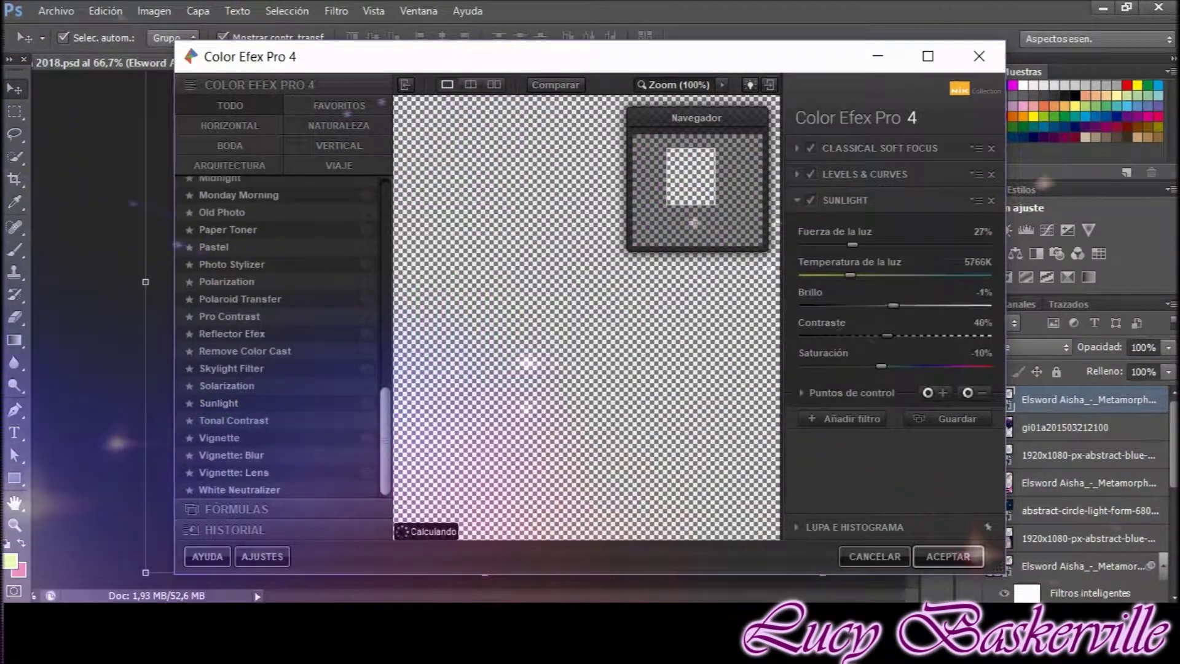
click(851, 418)
click(948, 557)
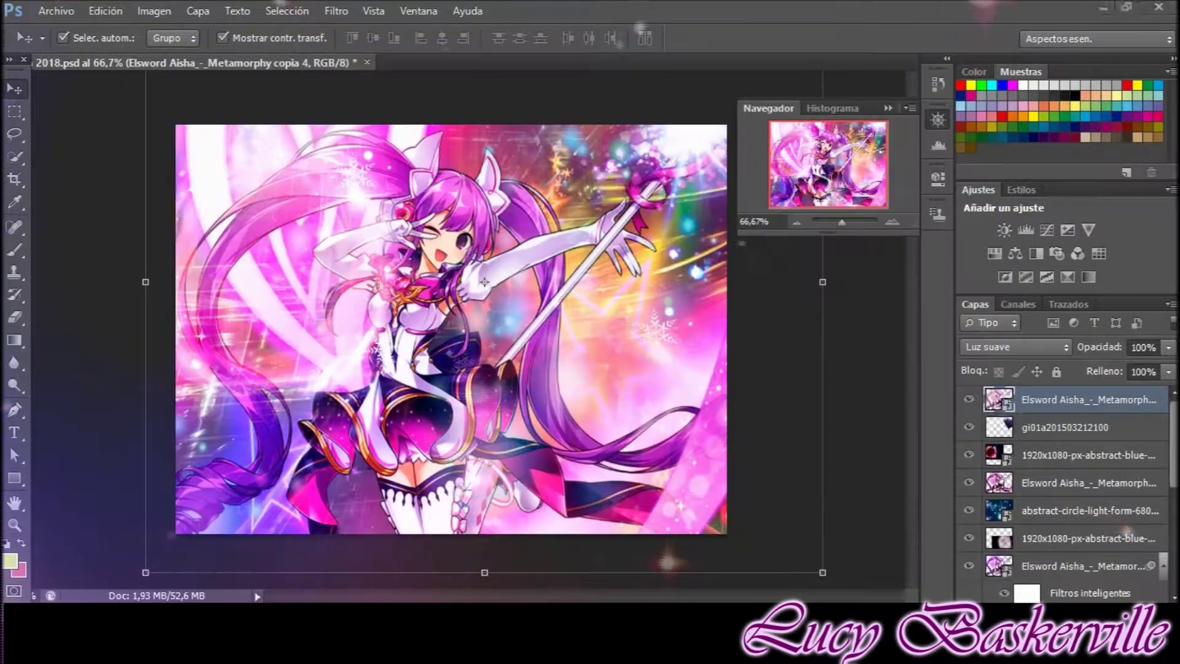
Load another preset style set in the Styles panel and apply a style to the Aisha copy
click(1022, 190)
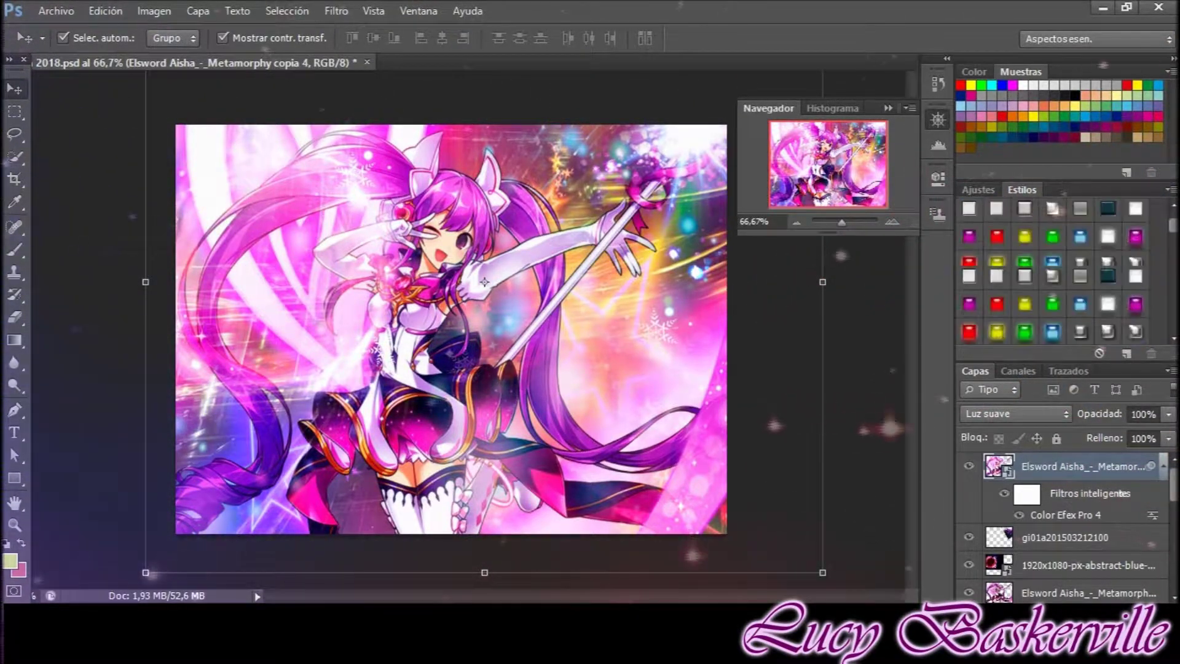
right_click(946, 311)
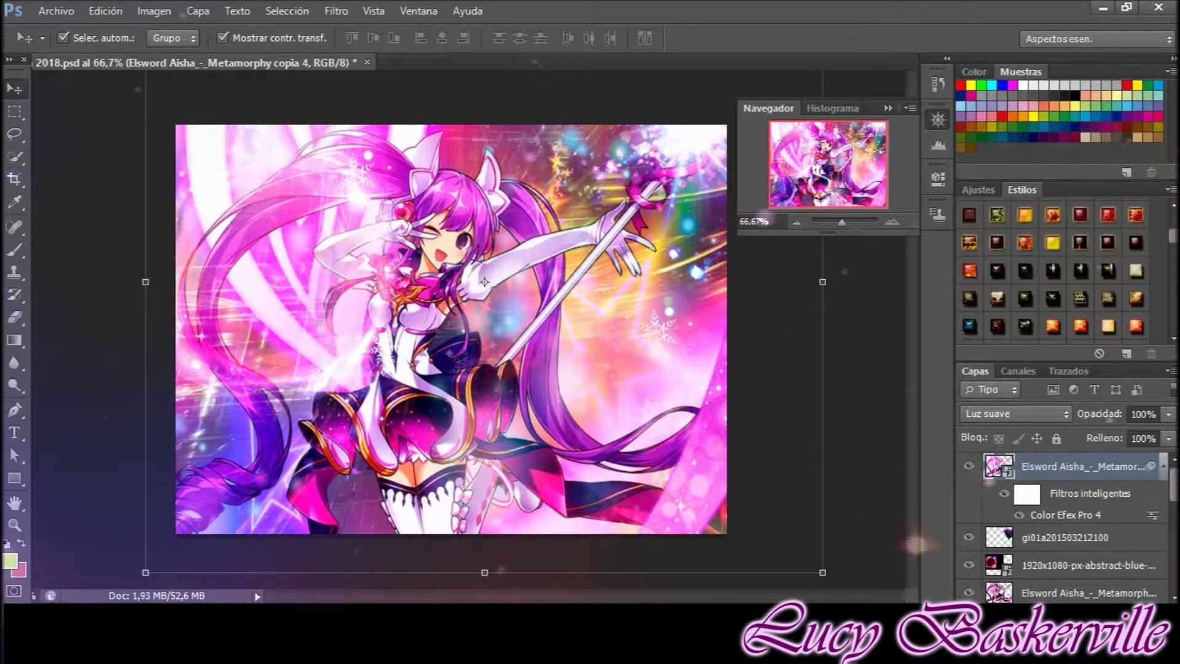
click(970, 228)
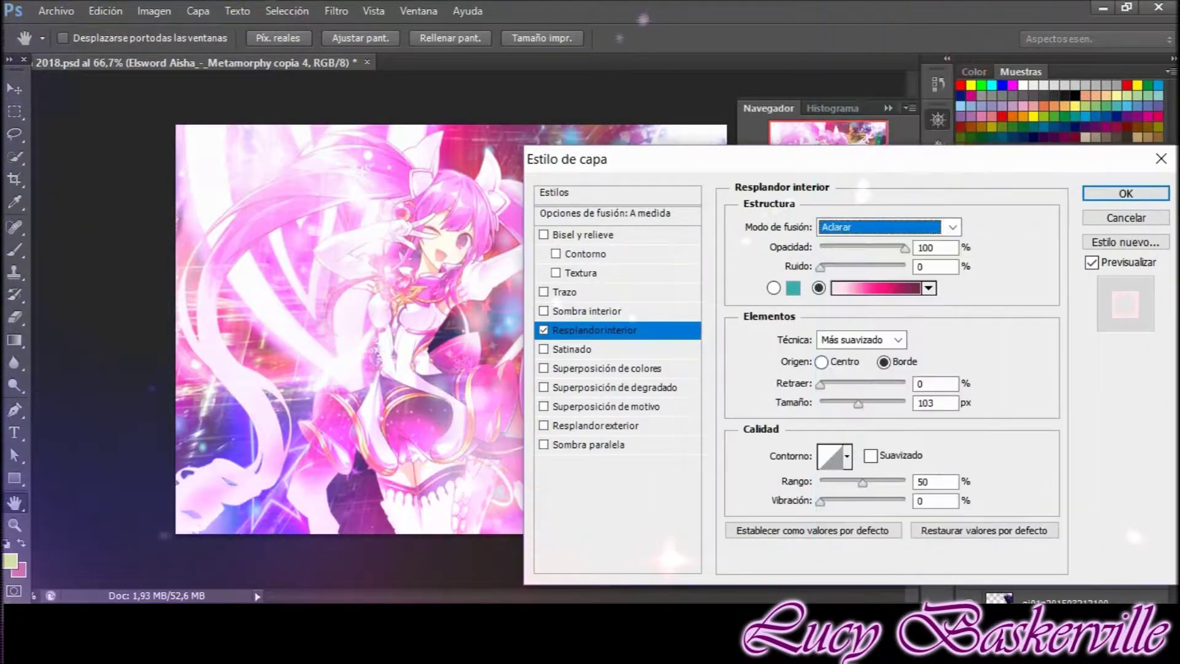
Set the inner glow opacity to 44% and the layer blend mode to Trama
key(Tab)
text(44)
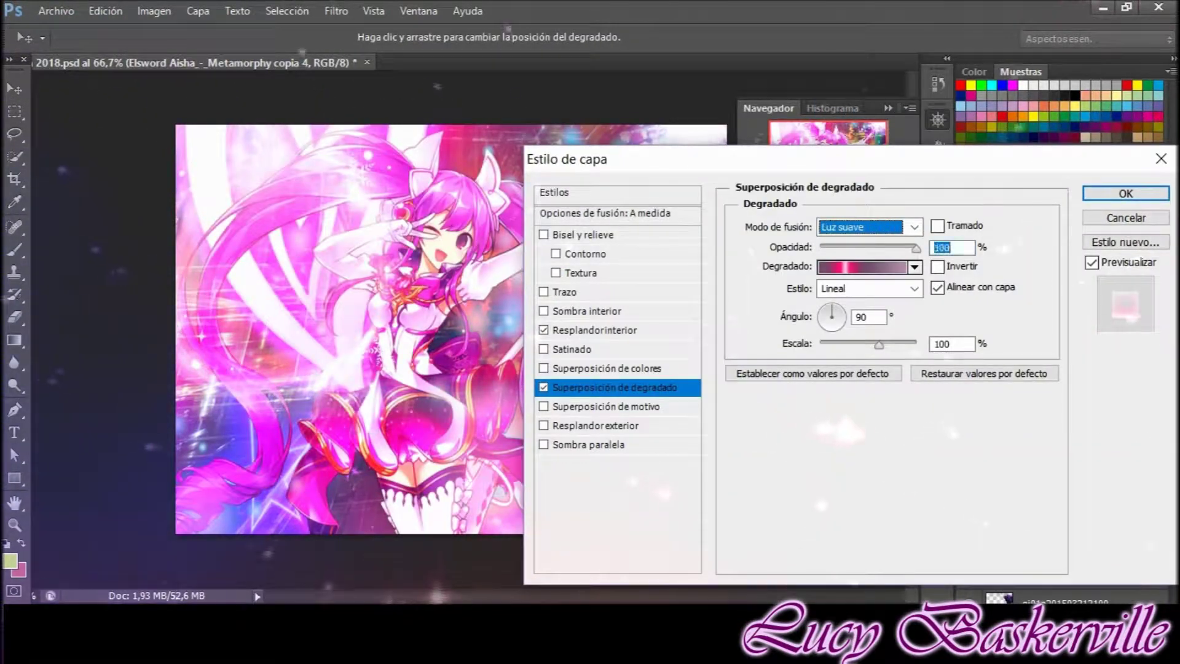
key(Down)
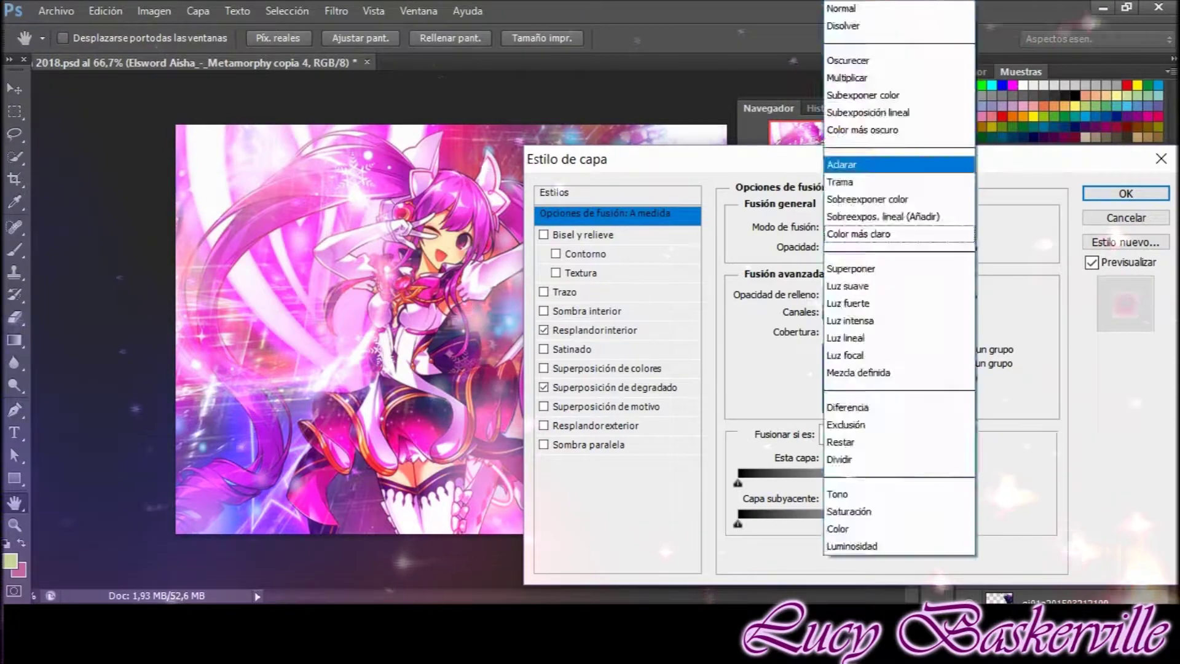
key(Down)
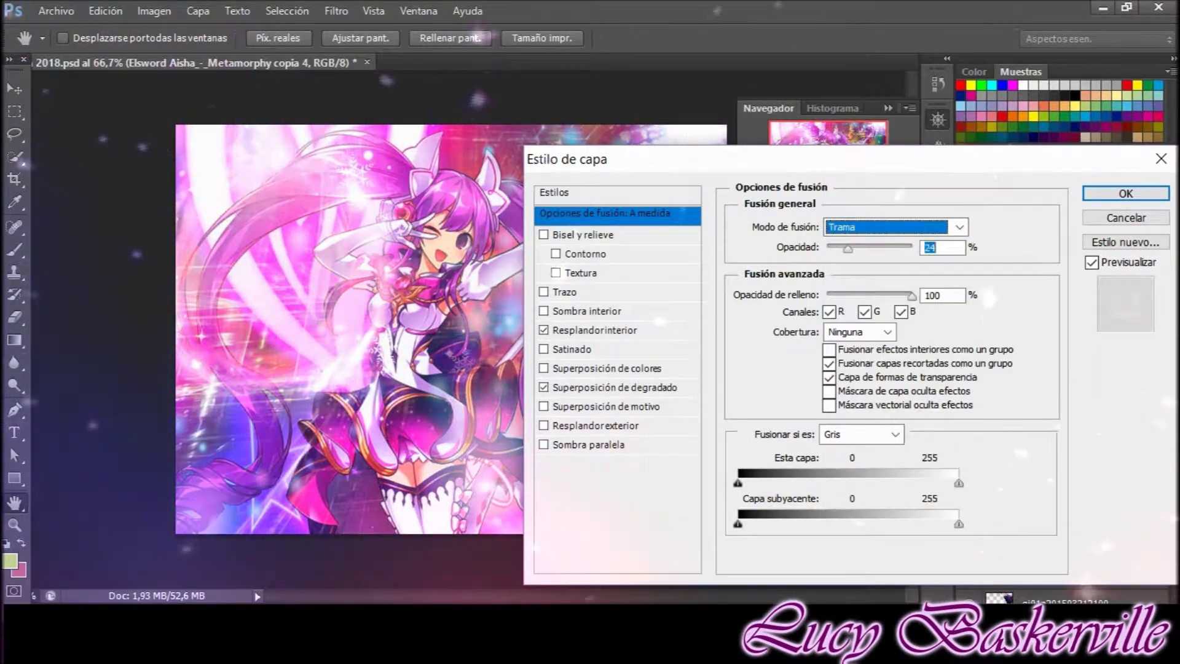
key(Tab)
click(1026, 229)
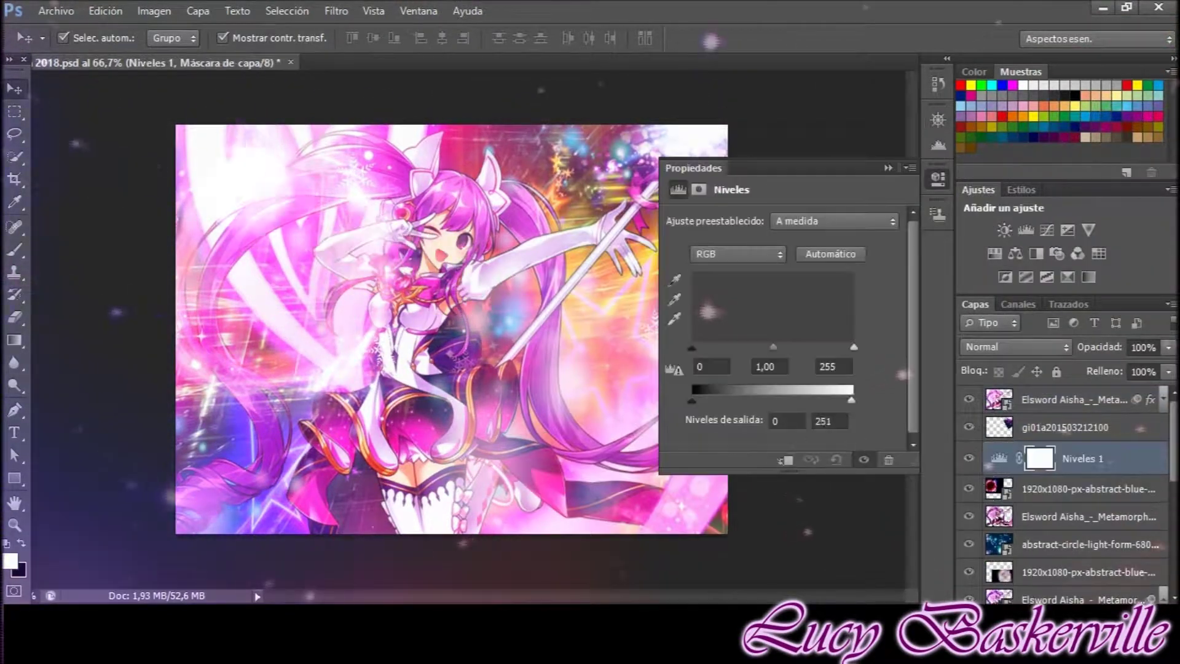
Replace the Levels layer with a Brightness/Contrast adjustment at Brillo -24
click(889, 460)
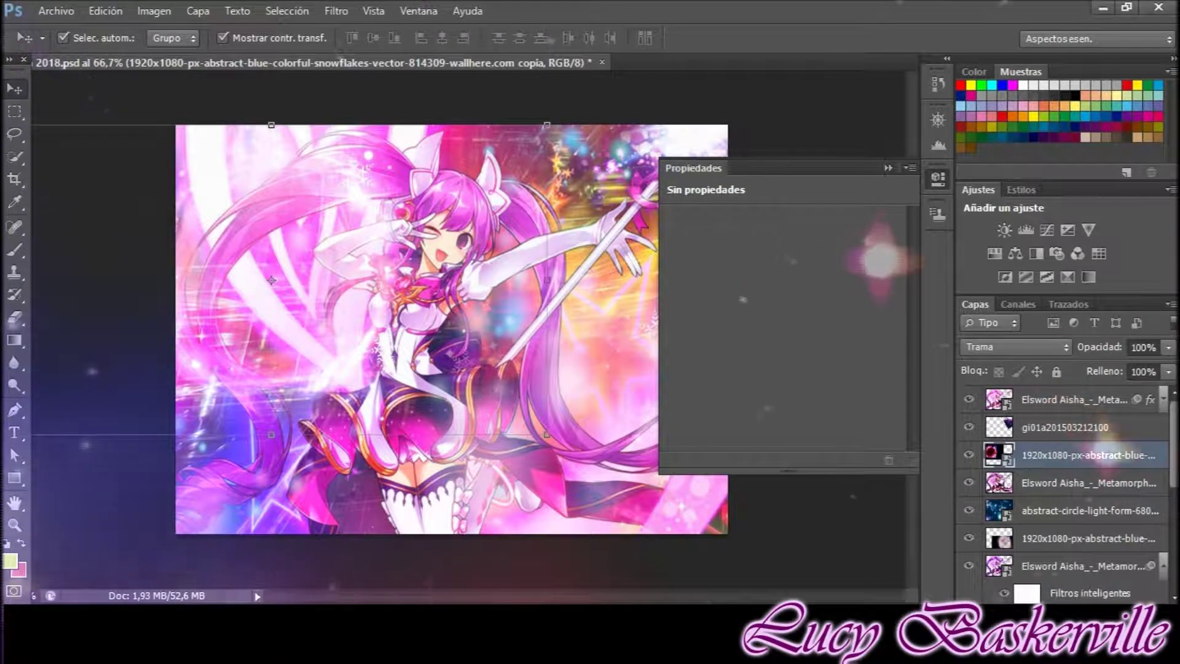
click(1005, 229)
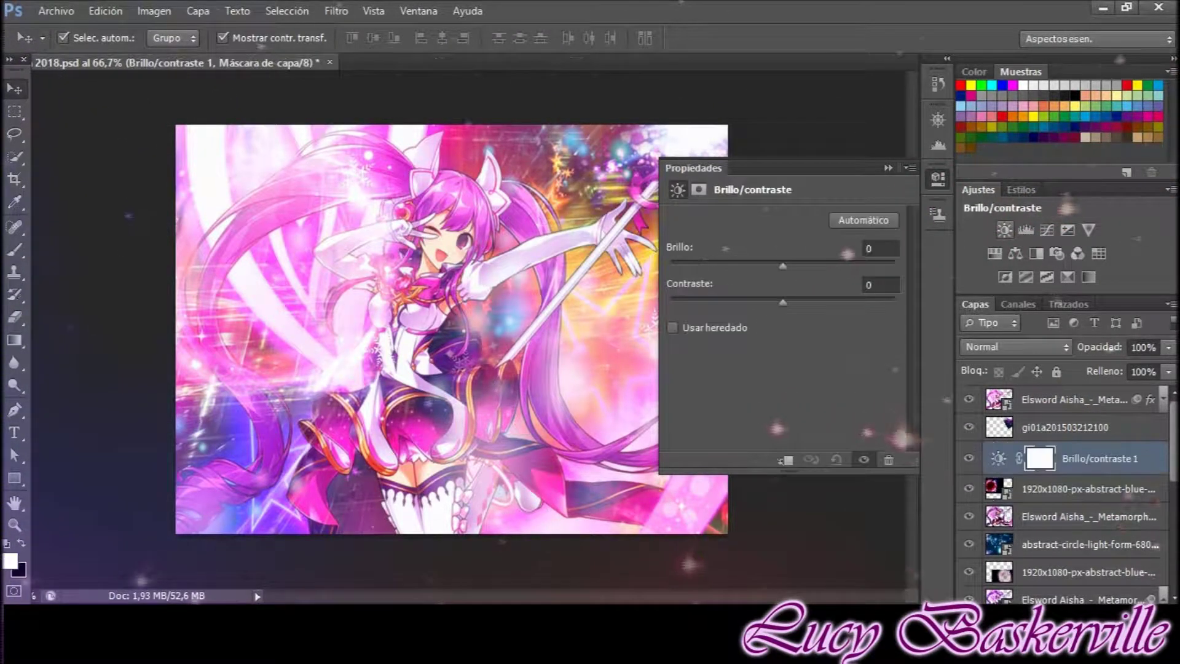
drag(783, 265, 765, 265)
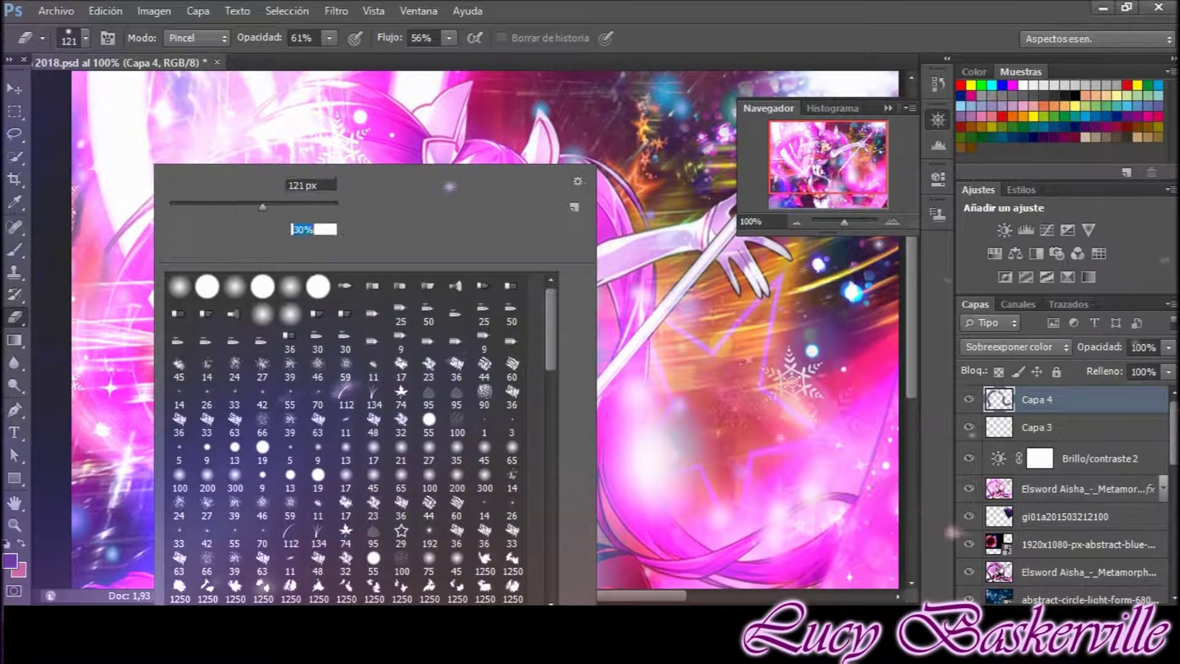
Set a texture layer's blend mode to Color más oscuro
key(Return)
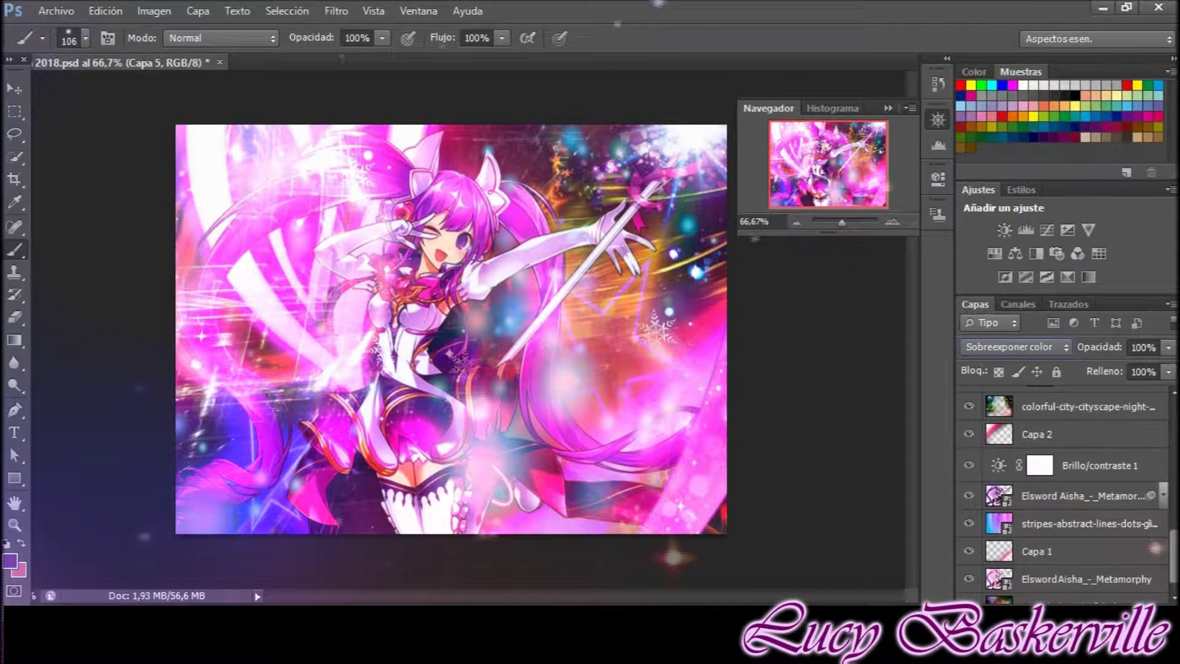
click(1014, 346)
click(996, 178)
key(Up)
key(Up)
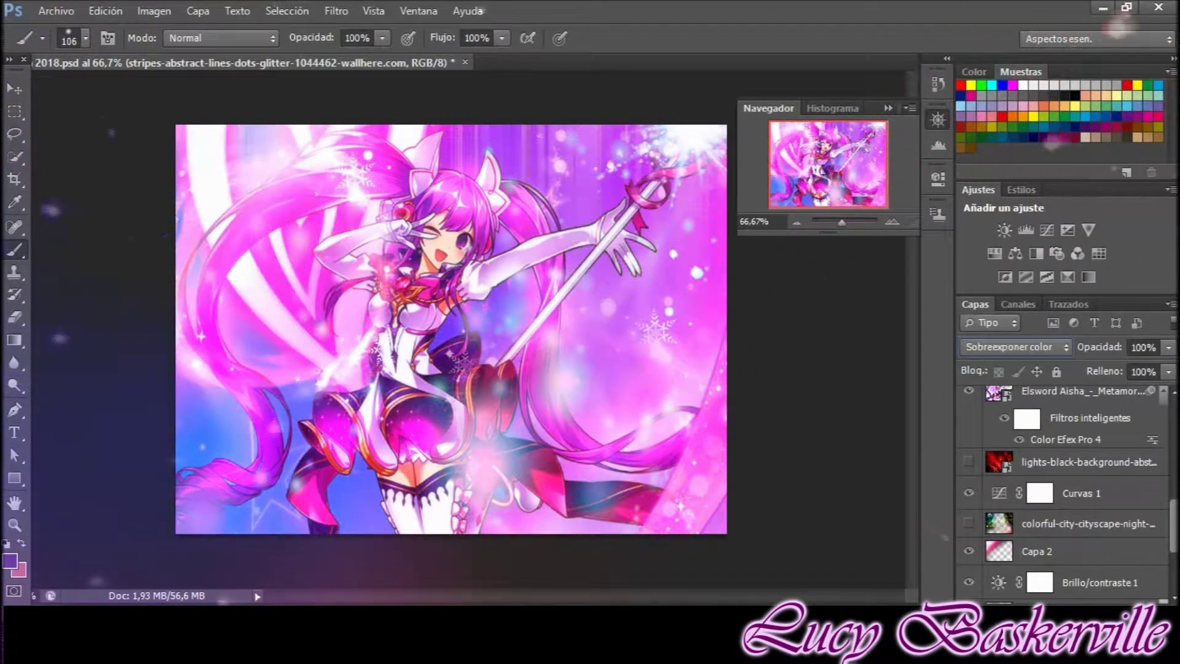
Hide the colorful city texture and show the red fireworks texture in Aclarar, moved to the top
click(970, 523)
click(969, 462)
scroll(1064, 522, down, 3)
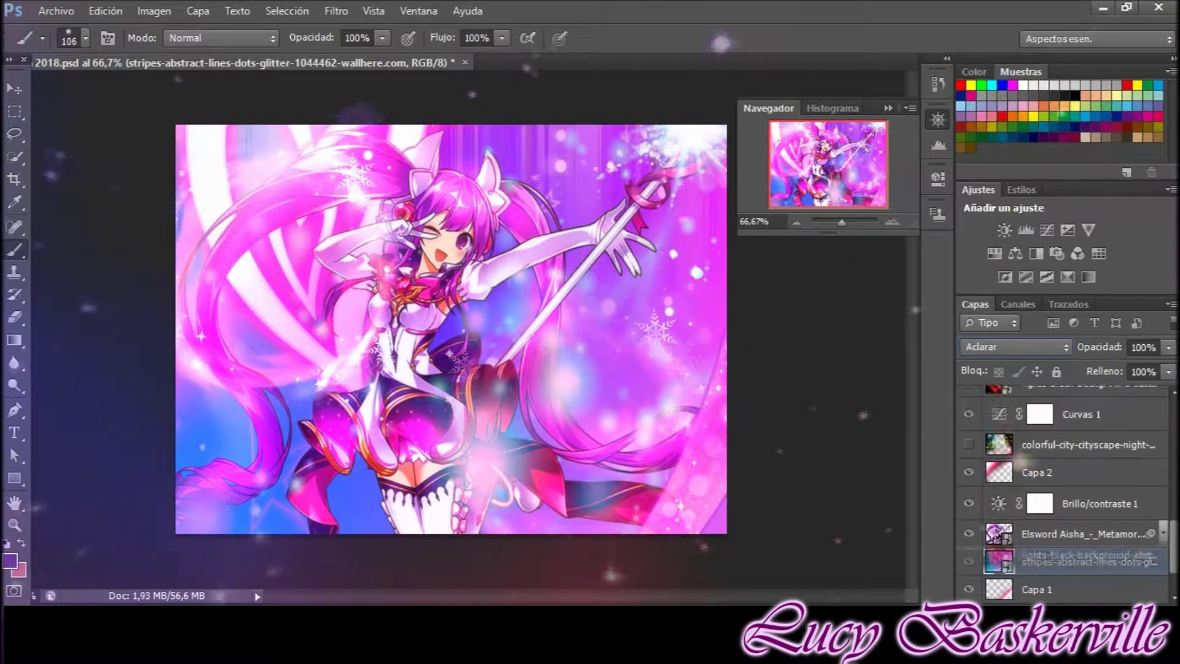
click(1082, 561)
key(Up)
key(Up)
key(Up)
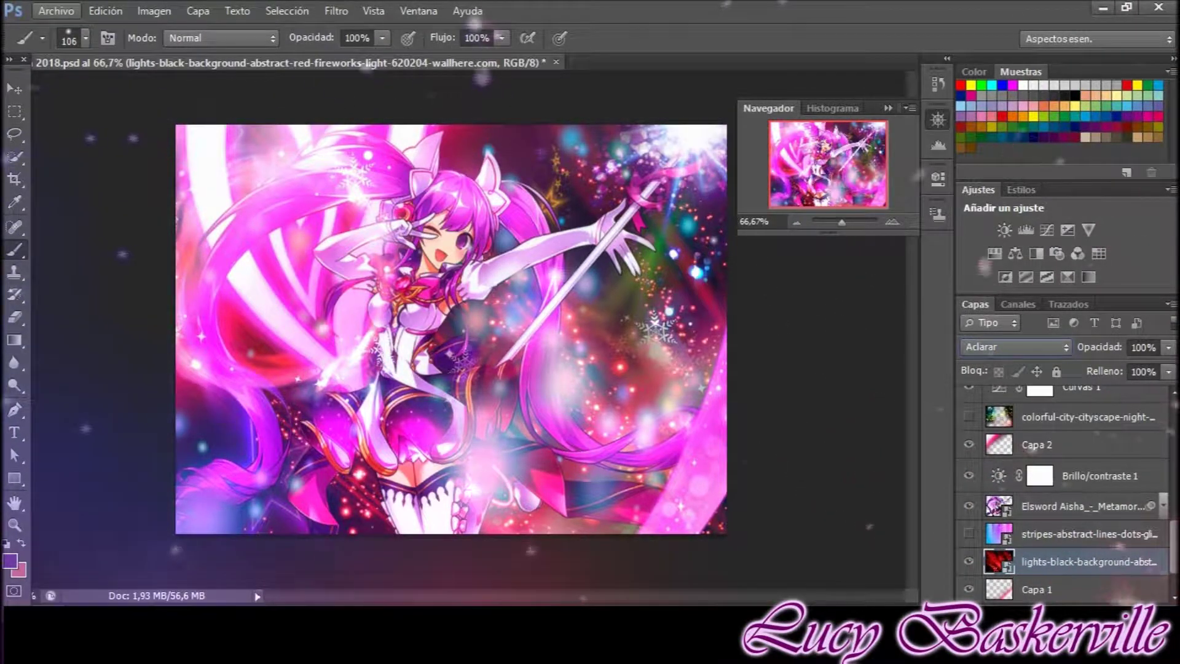
key(ctrl+shift+bracketright)
Recolor the fireworks texture with Hue/Saturation: Tono +35, Saturación +41, Luminosidad -6
click(153, 10)
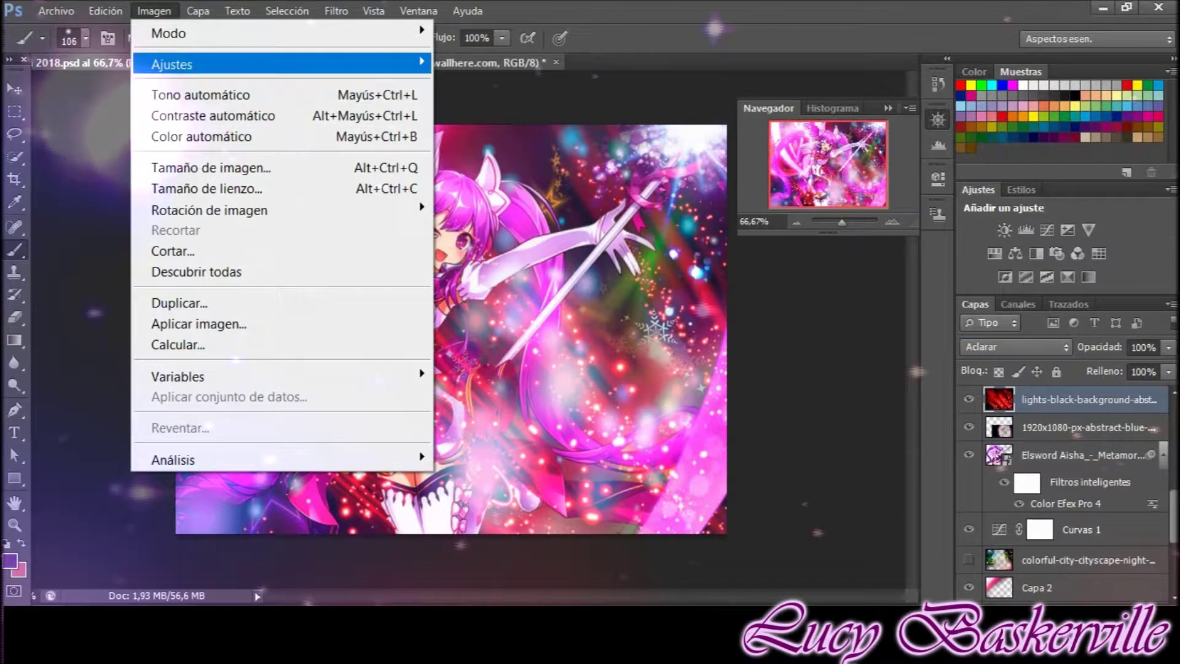
click(467, 134)
text(35)
key(Tab)
text(41)
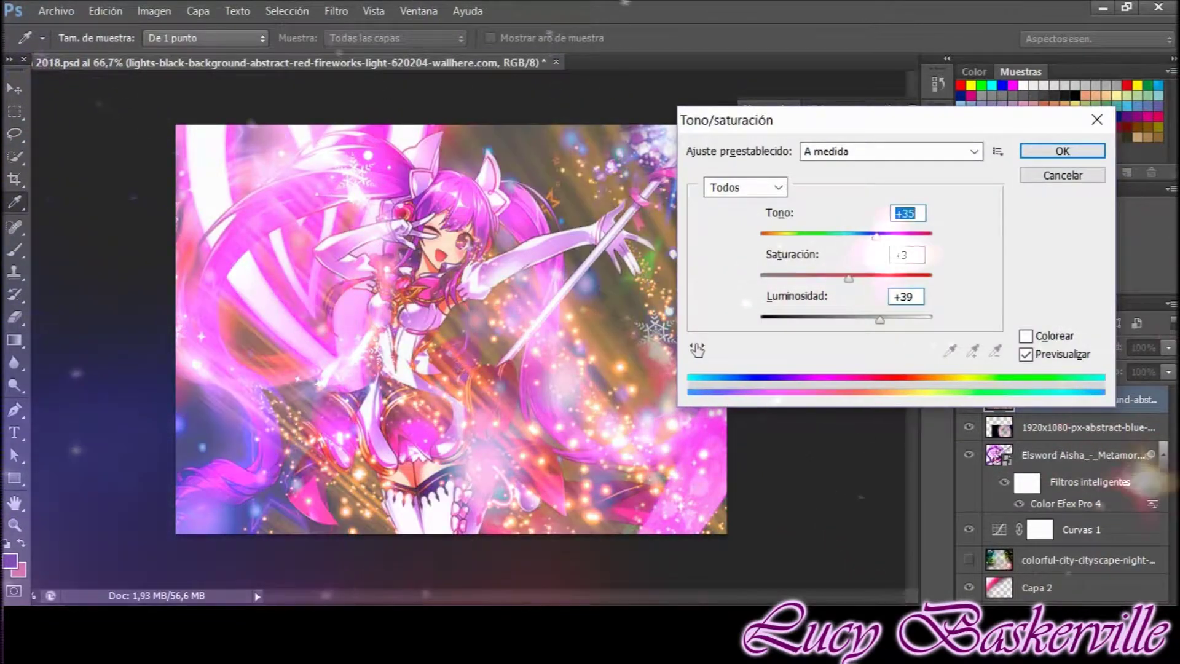
key(Tab)
text(-6)
key(Tab)
key(Tab)
key(Return)
key(b)
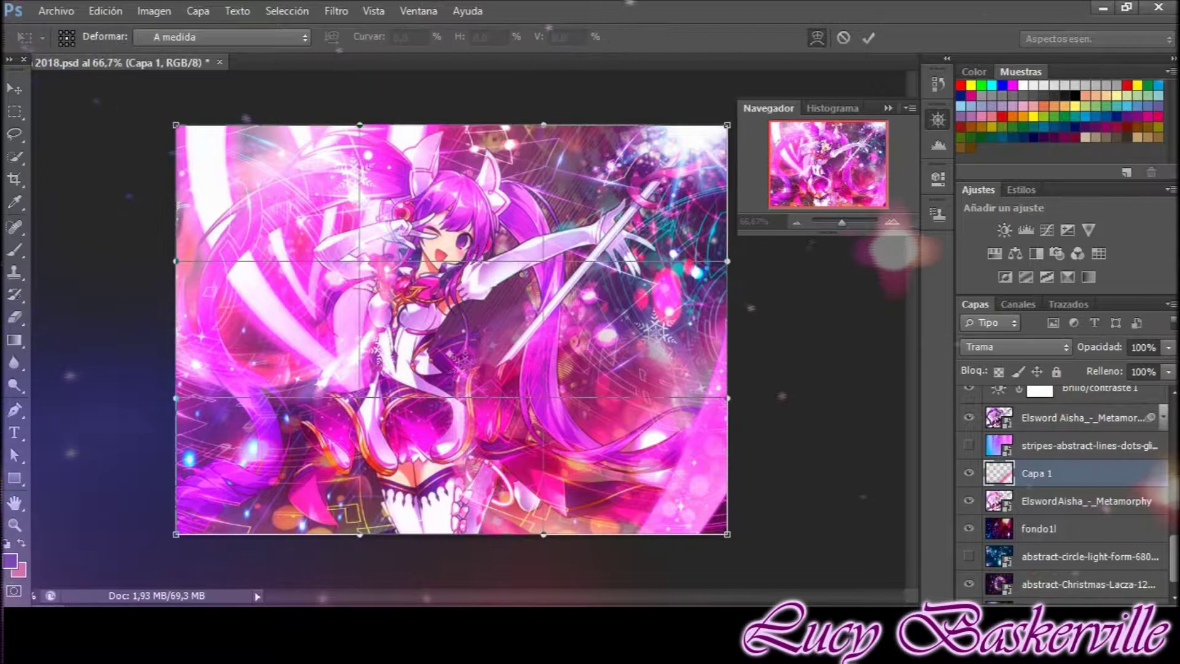
Commit the warps on the Capa 1 and Capa 2 line layers
key(Return)
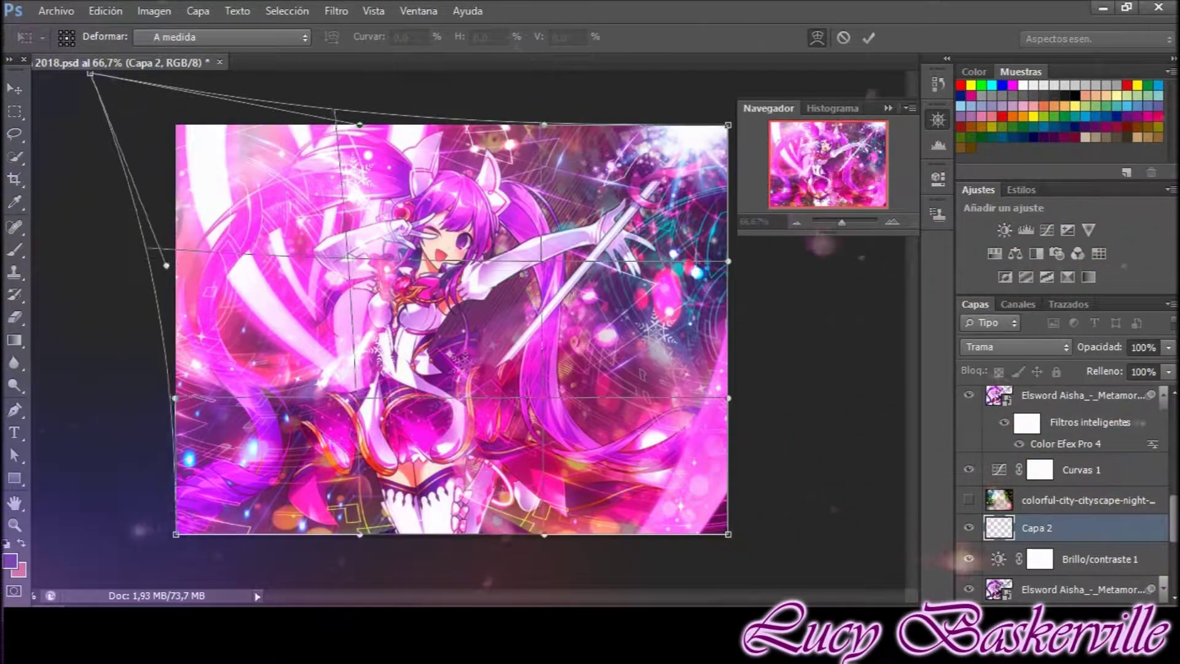
key(Return)
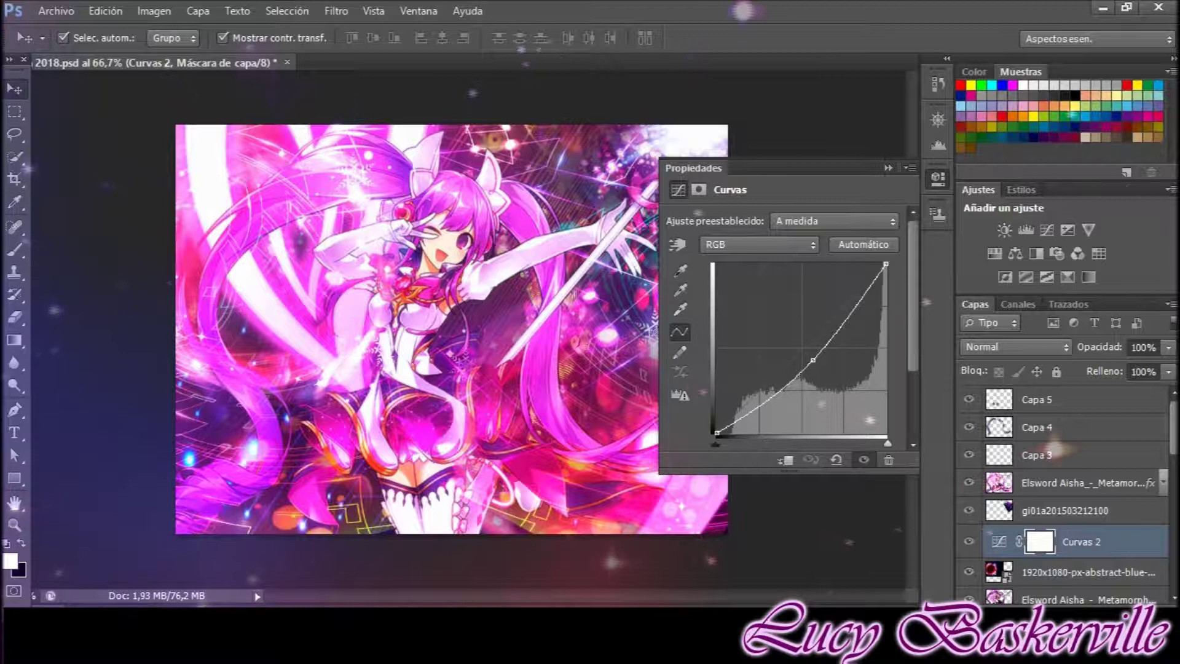
Bend the Curvas 2 curve down to darken the image and adjust a layer's fill
drag(803, 367, 803, 383)
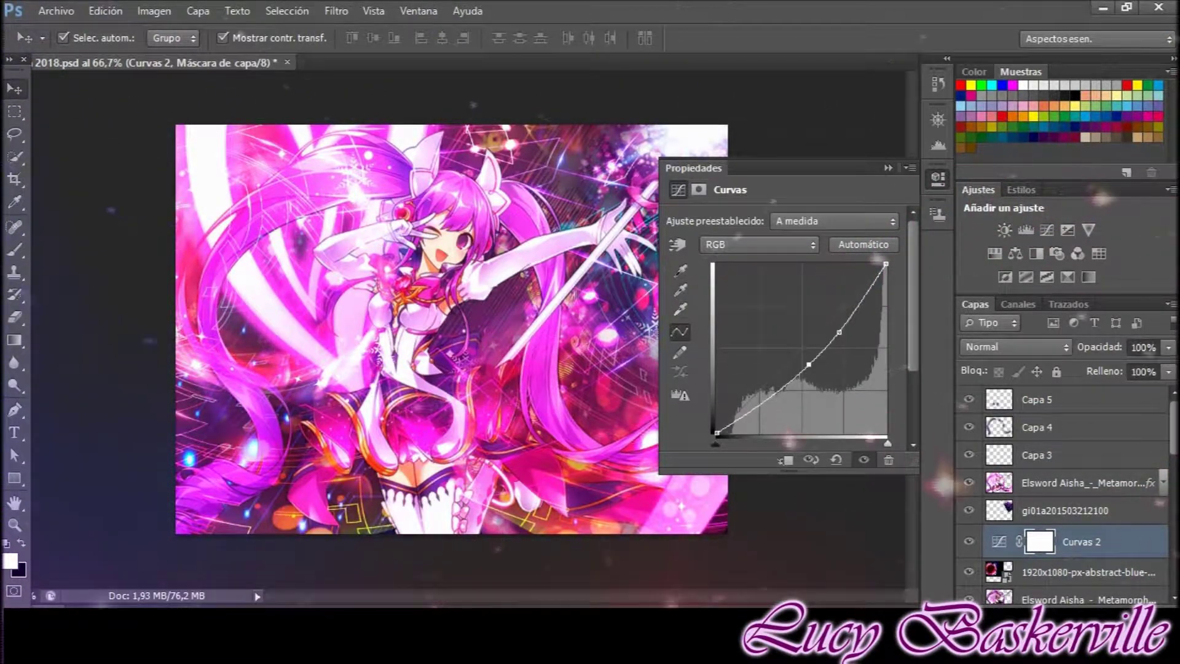
click(1169, 371)
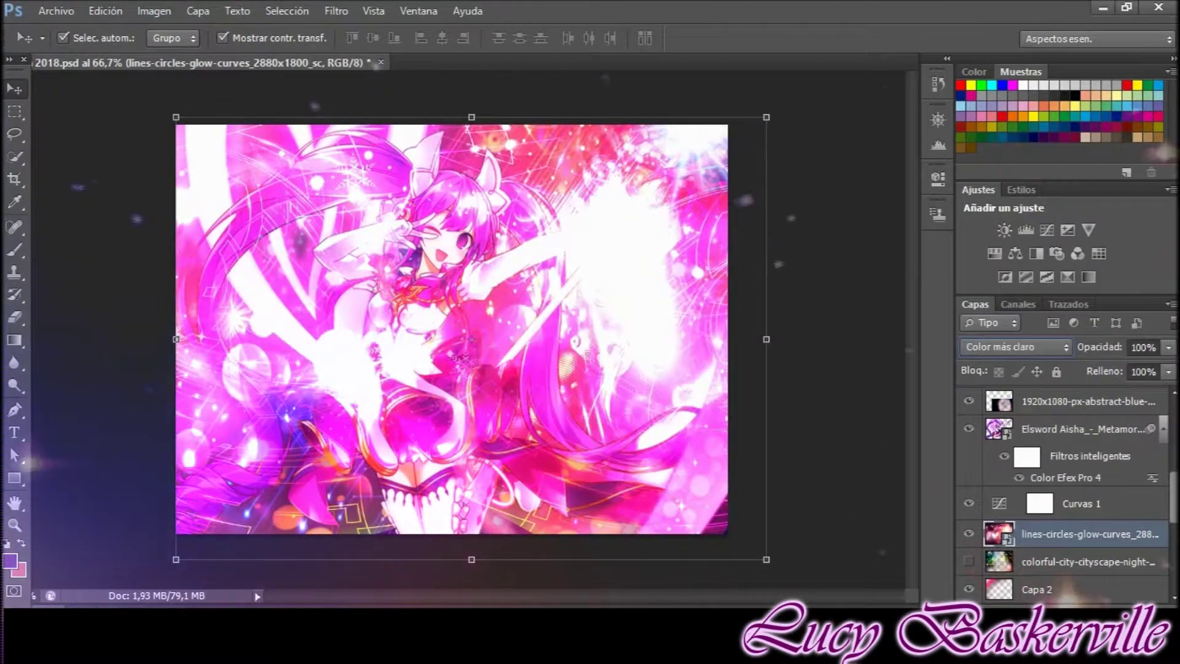
Blend the lines texture in Luz suave and tint the top Aisha copy with a Variations filter
key(shift+plus)
key(shift+plus)
key(shift+plus)
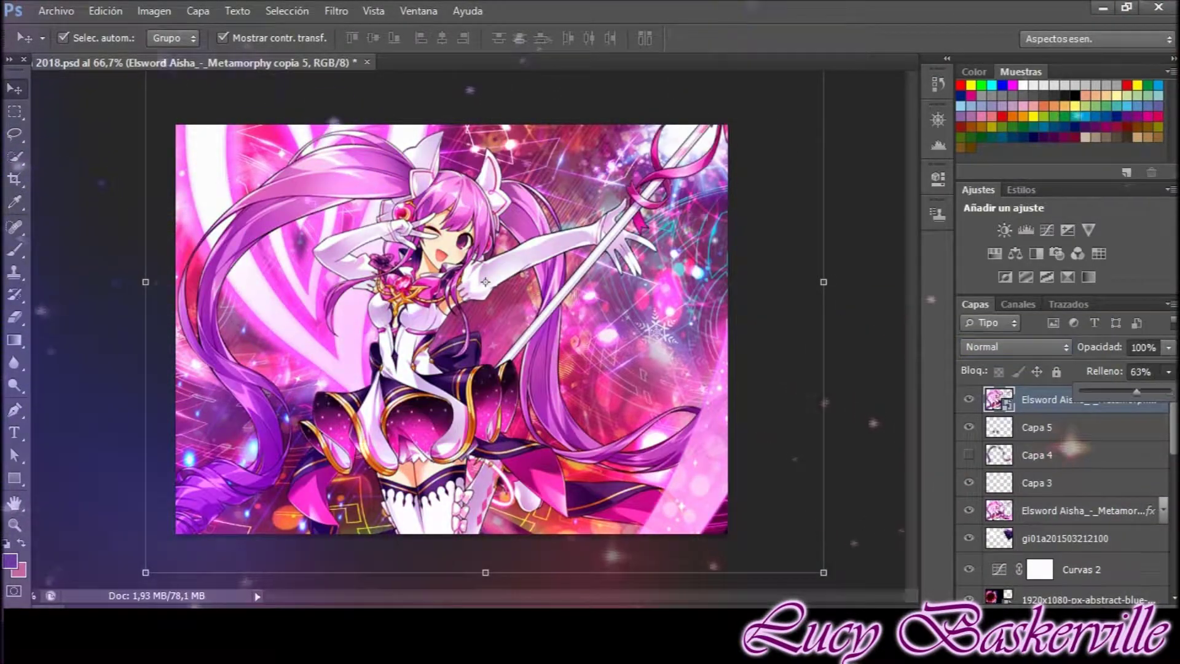
click(153, 10)
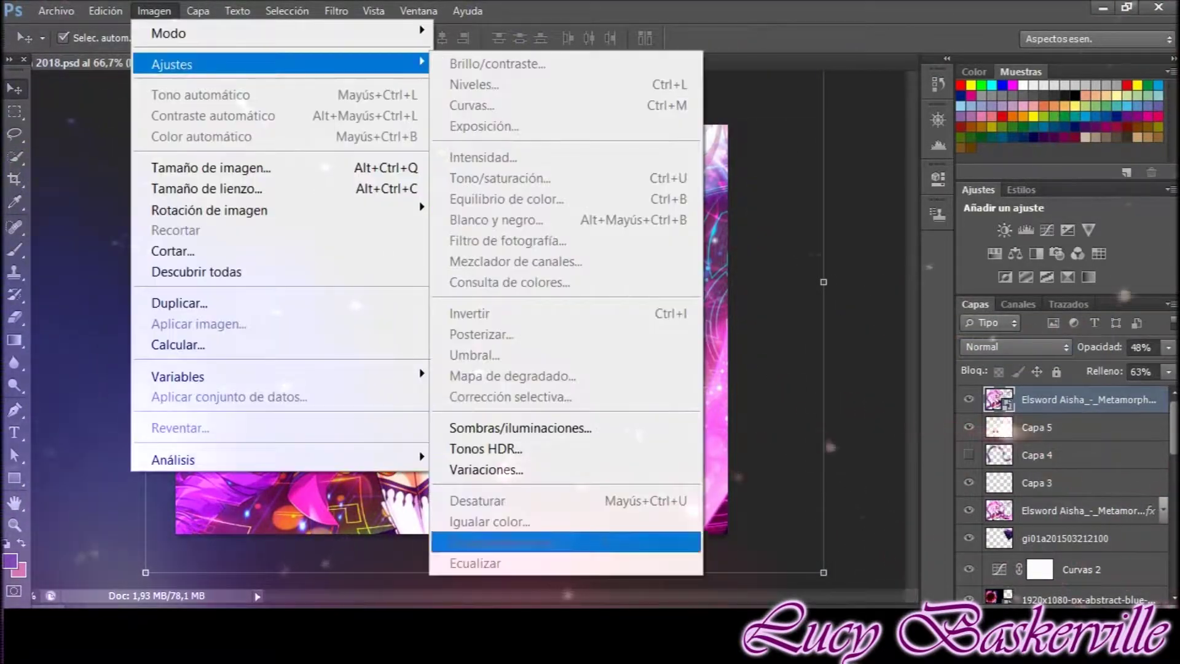
click(473, 490)
key(Return)
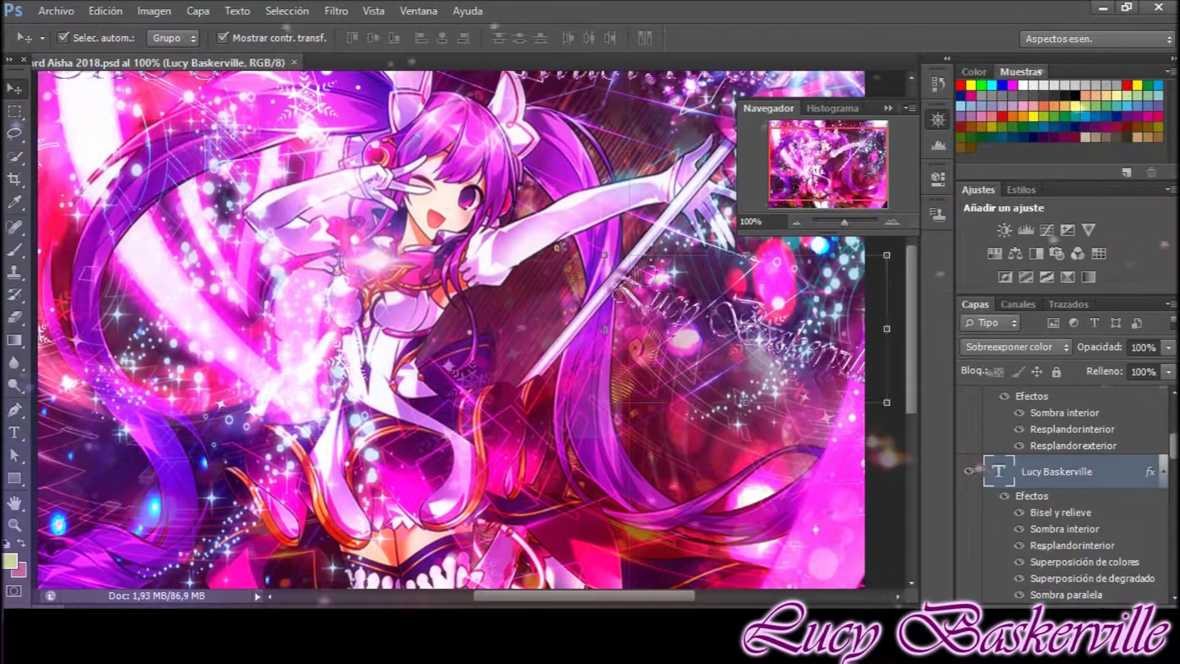
Tilt the Lucy Baskerville credit about -7° at 82% height and save the document
key(ctrl+minus)
drag(676, 240, 335, 166)
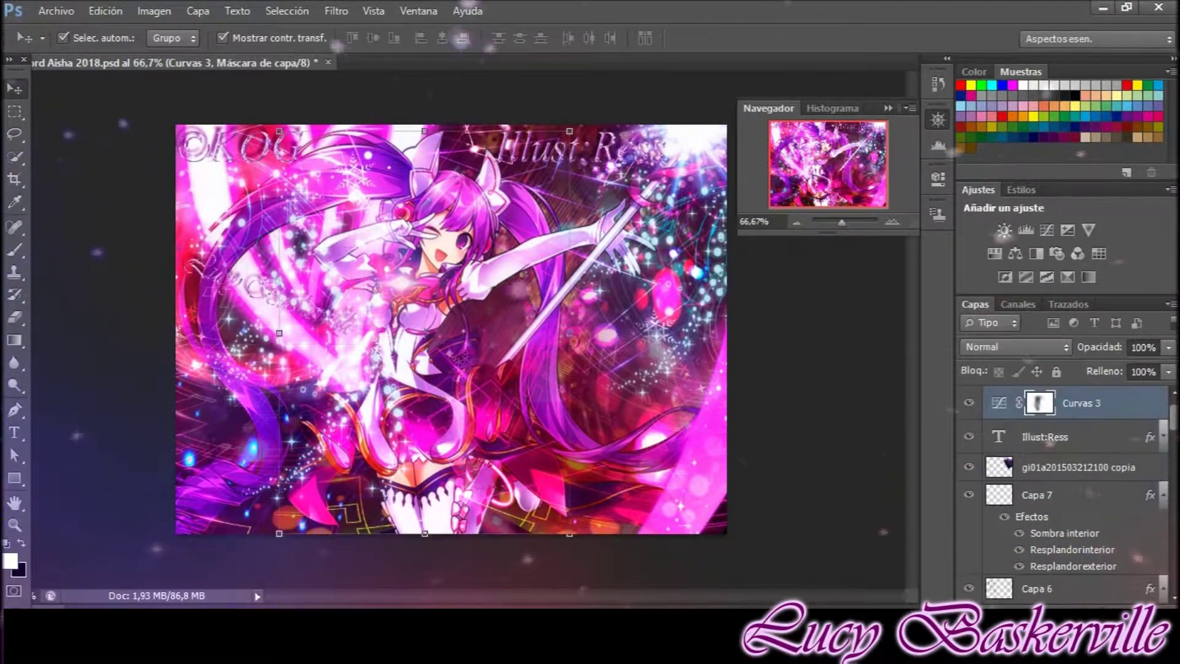
click(56, 10)
click(75, 251)
Save a copy of the artwork in JPEG format
click(56, 11)
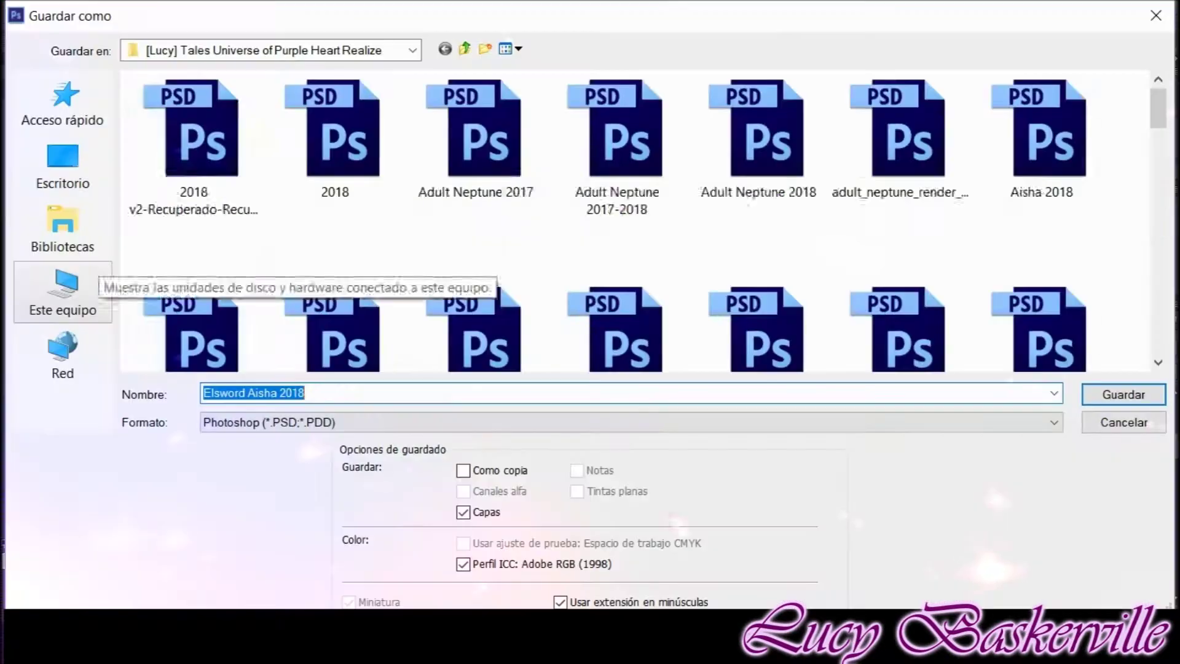
click(615, 422)
click(1119, 393)
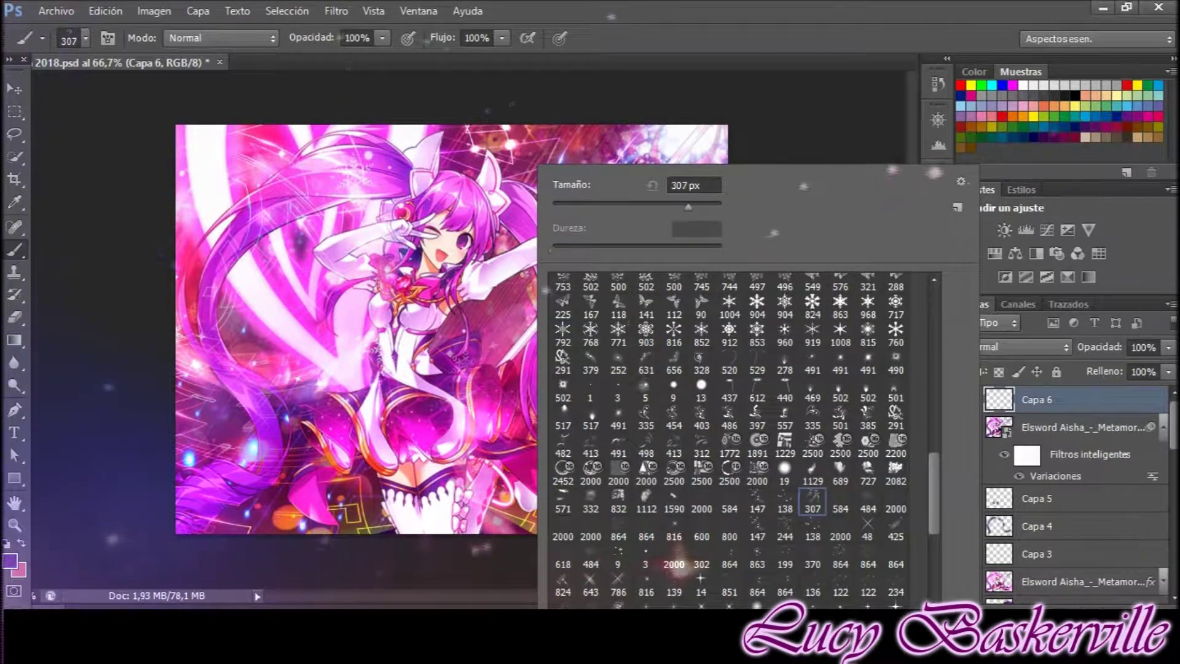
Confirm the 307 px brush size for stamping on Capa 6
key(Return)
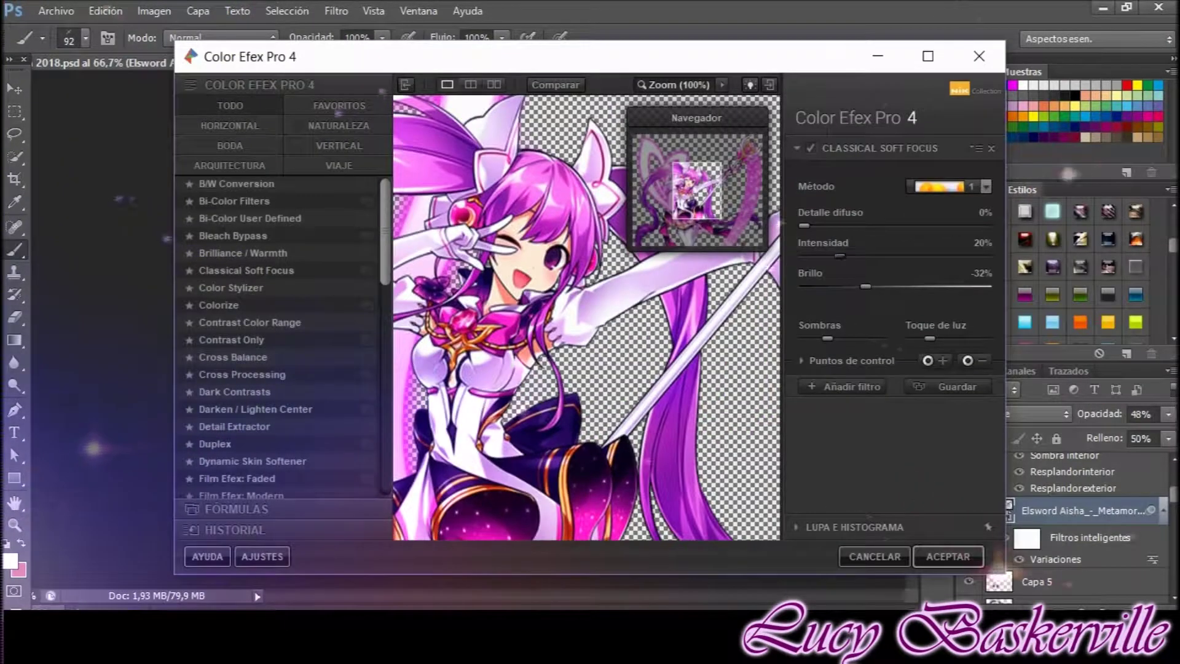
Stack Sunlight, Classical Soft Focus and Levels & Curves in Color Efex Pro 4 and apply them
scroll(264, 479, down, 10)
scroll(264, 431, down, 3)
click(219, 408)
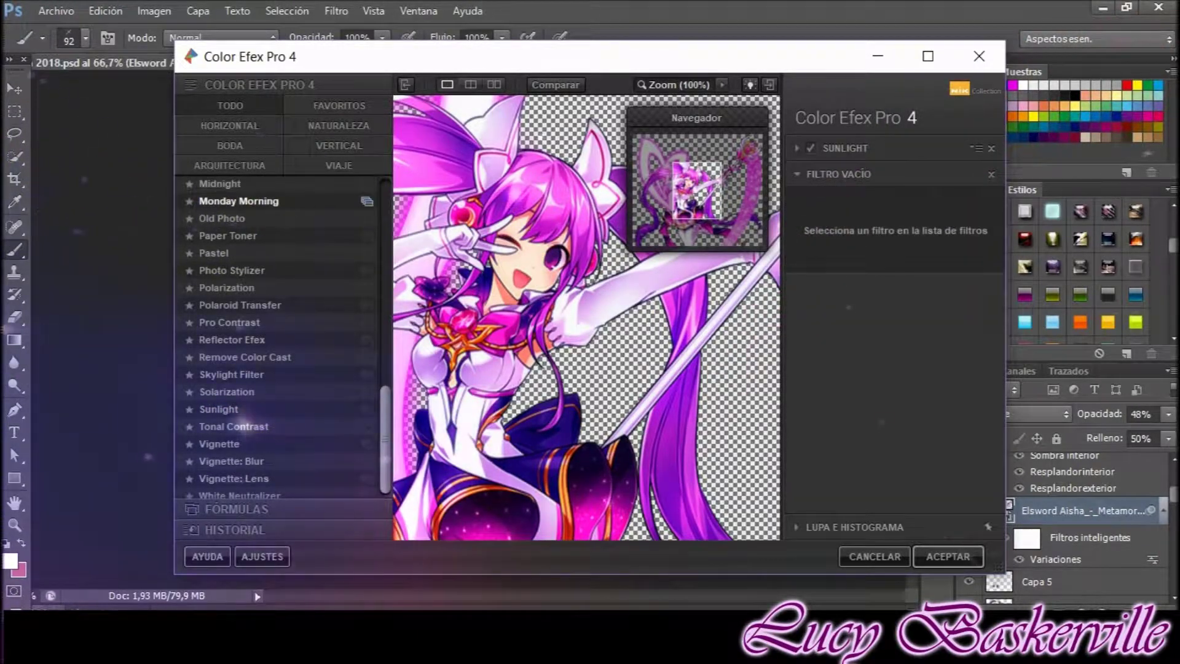
scroll(277, 338, up, 10)
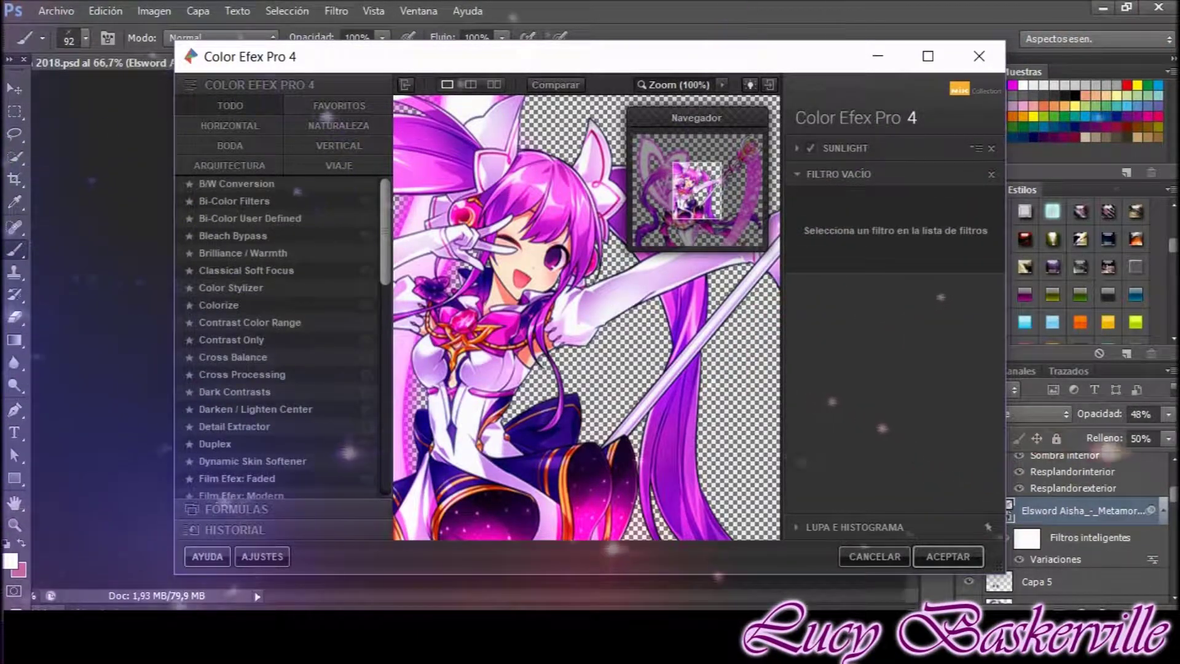
click(246, 271)
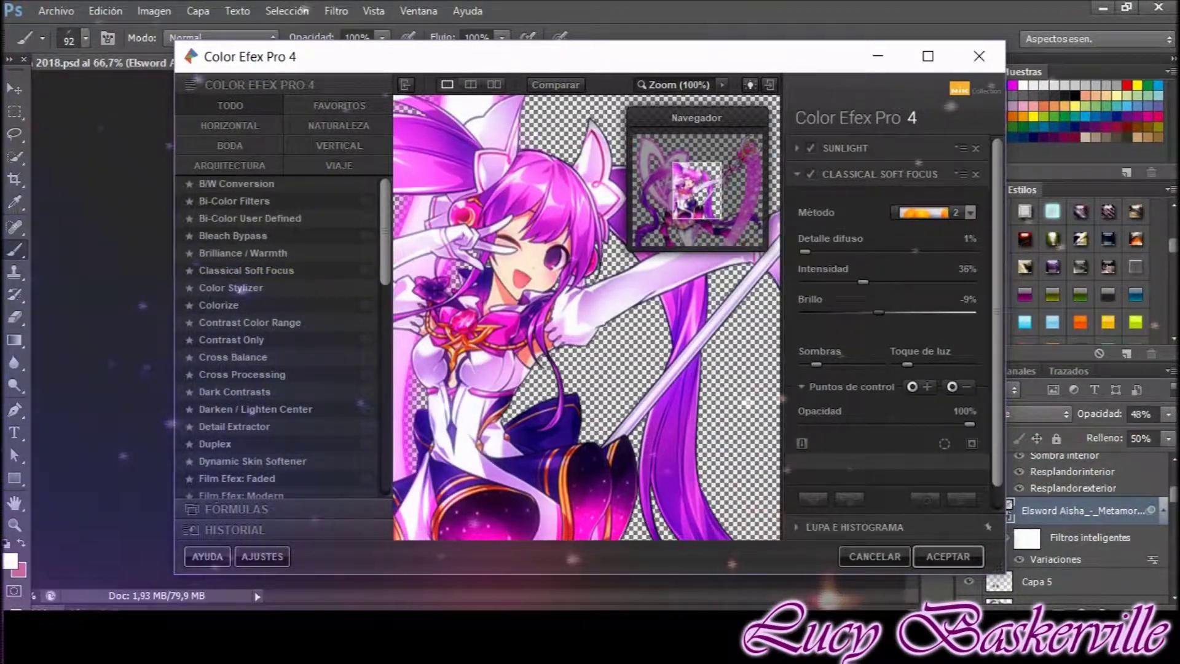
scroll(277, 338, down, 9)
click(239, 327)
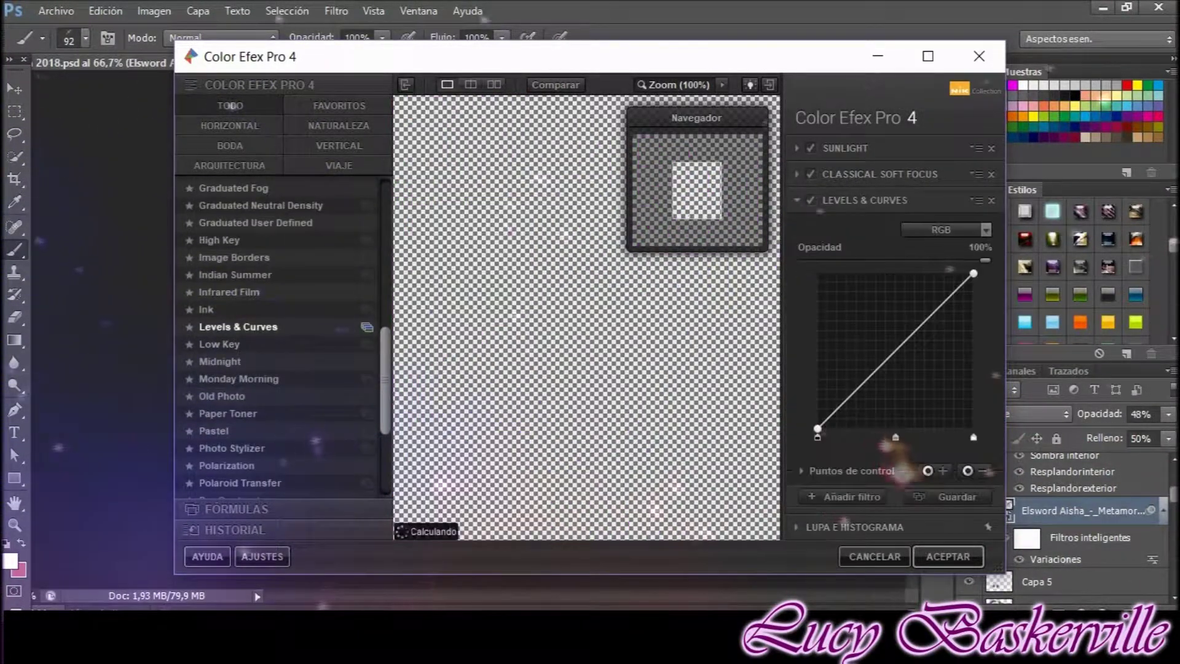
click(948, 556)
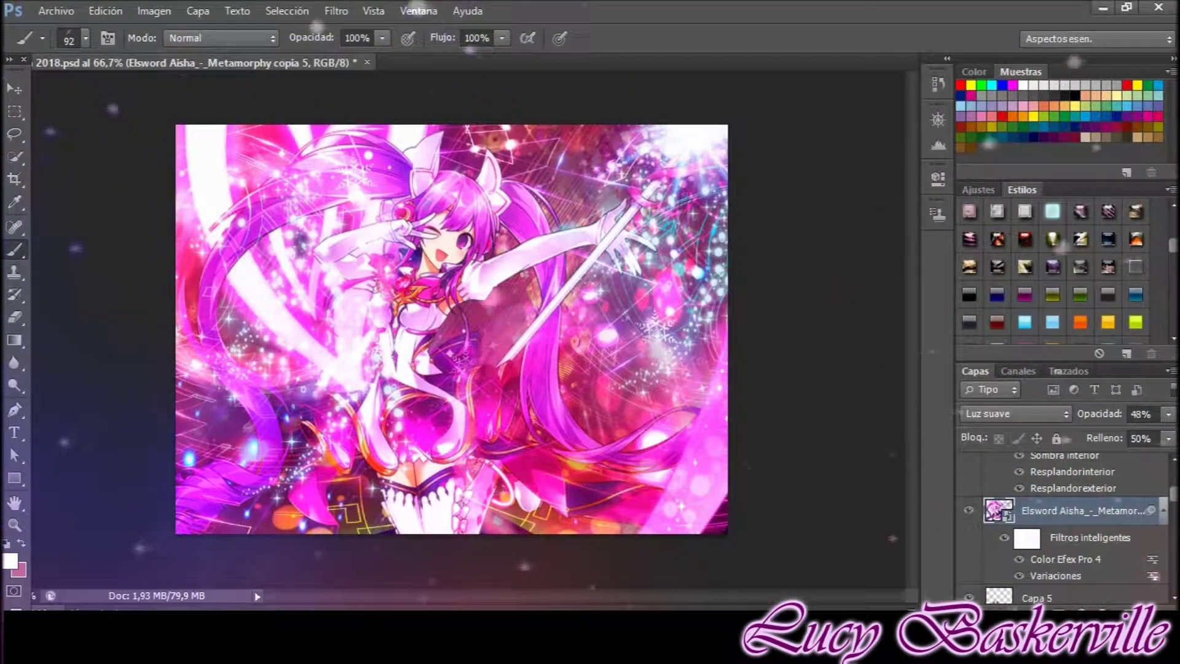
click(1014, 413)
Blend the Aisha layer in Aclarar and add a Times New Roman ©KOG credit at top-left
click(983, 401)
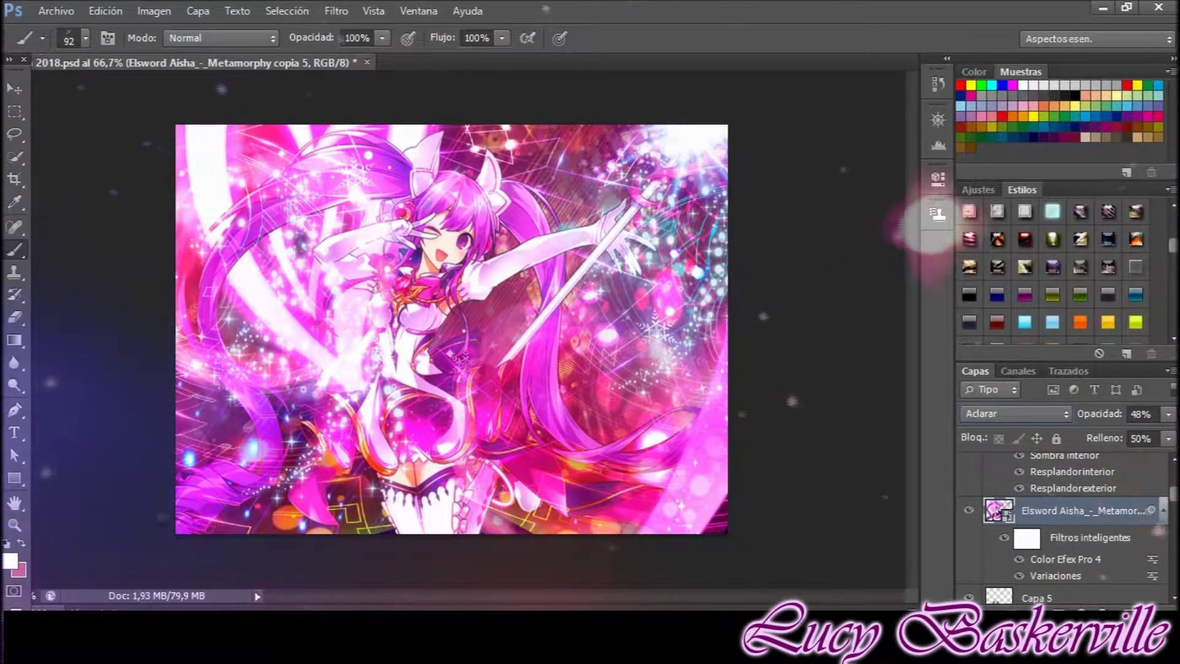
key(Up)
key(t)
click(185, 315)
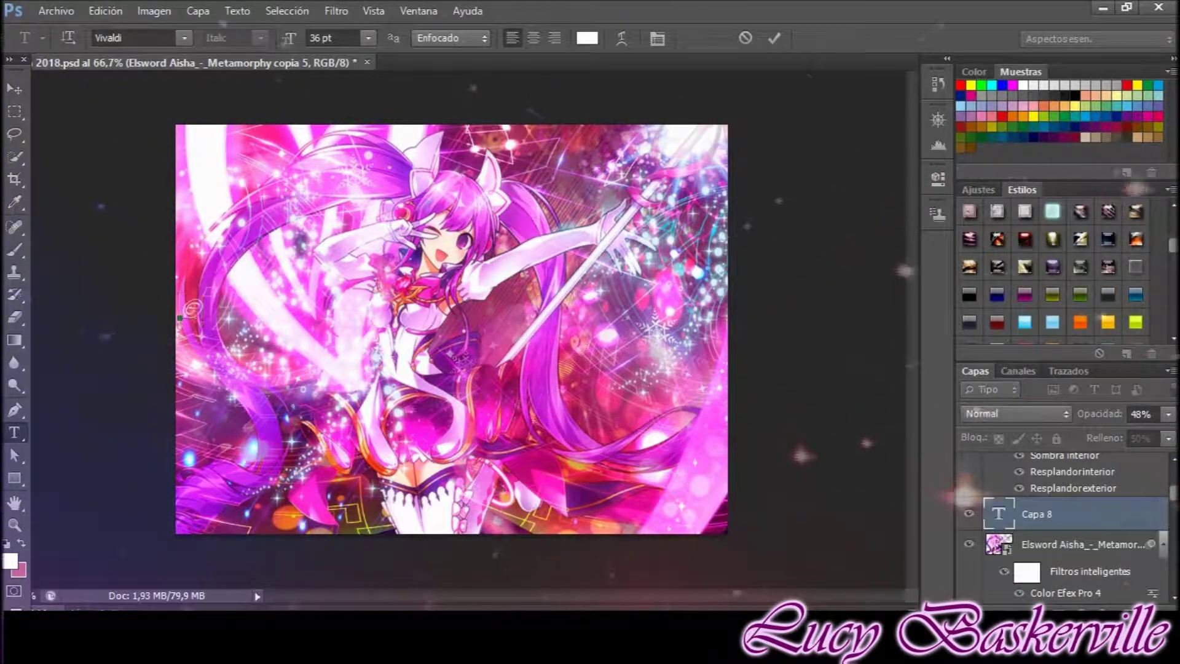
drag(291, 311, 258, 148)
click(135, 37)
text(Times New Roman)
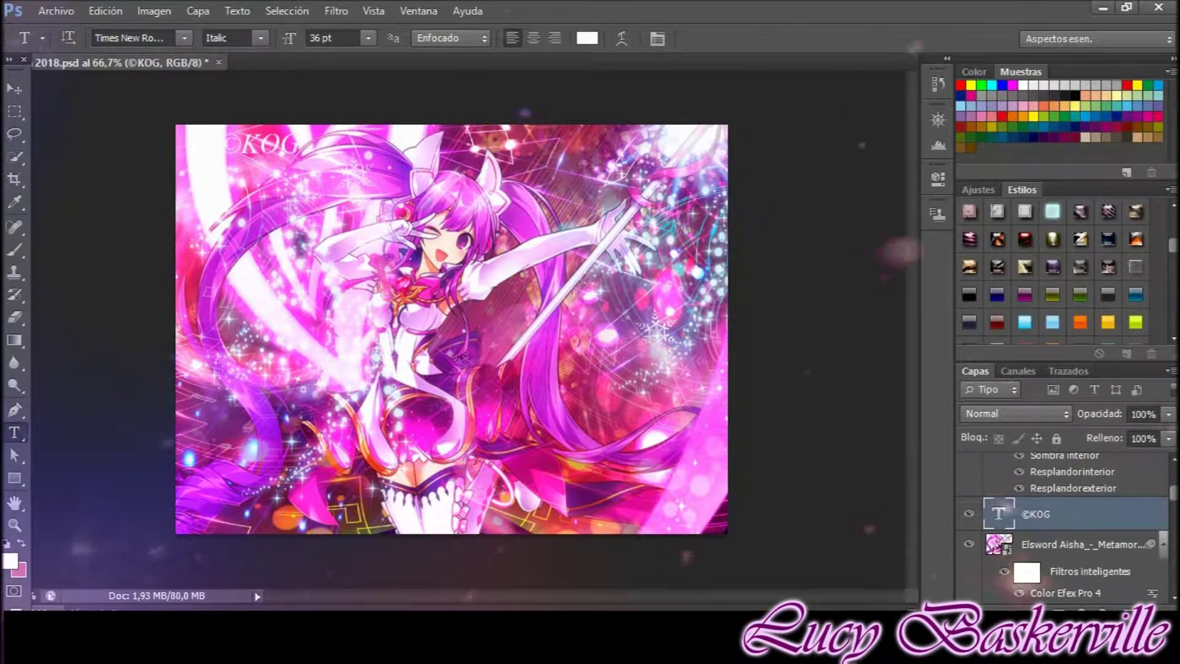
click(1082, 530)
Add a Brillo/contraste layer at -31 brightness and ready a high-opacity eraser for its mask
click(978, 189)
click(1005, 229)
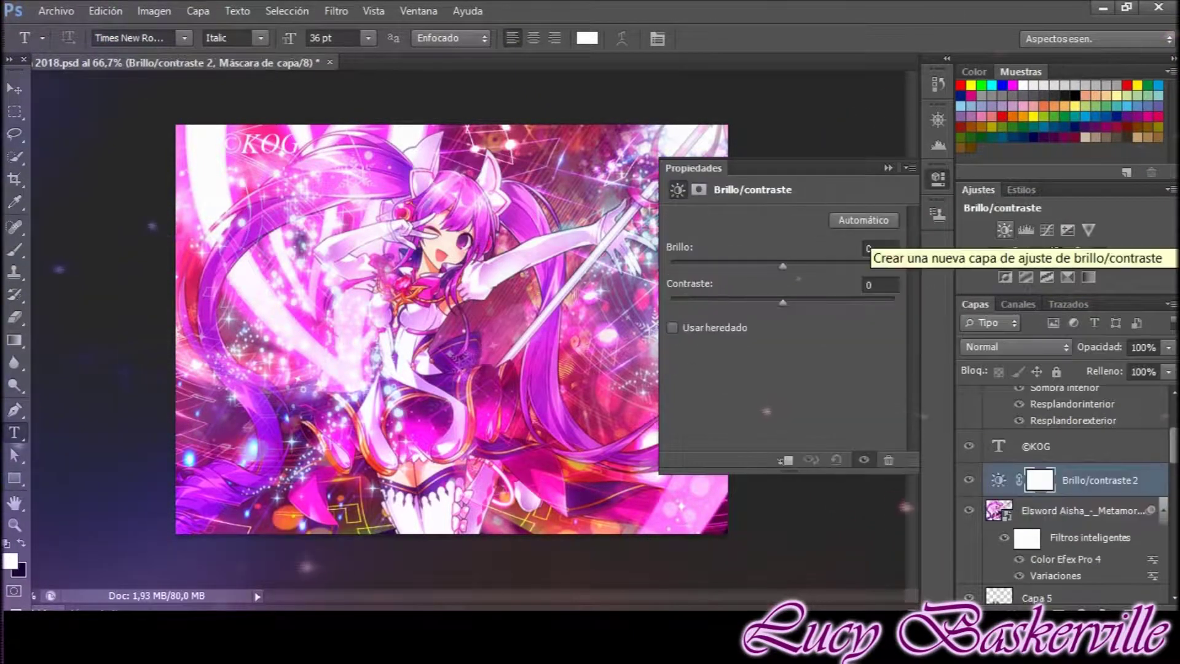
drag(783, 266, 760, 266)
key(e)
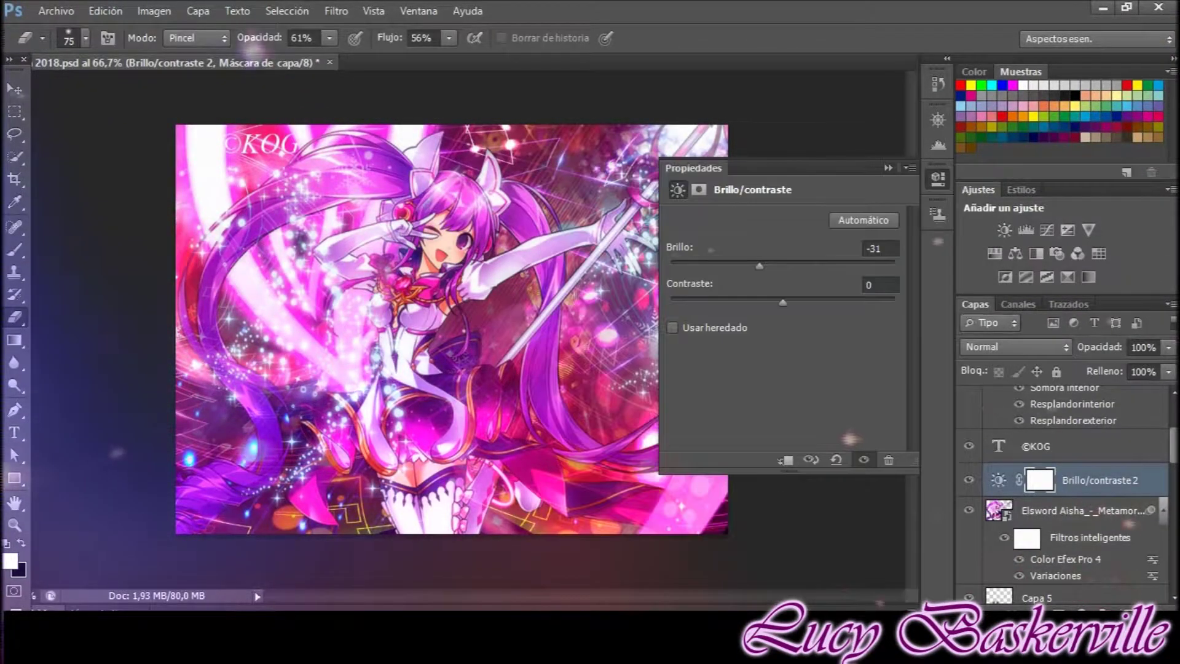
key(8)
key(4)
key(shift+7)
key(shift+8)
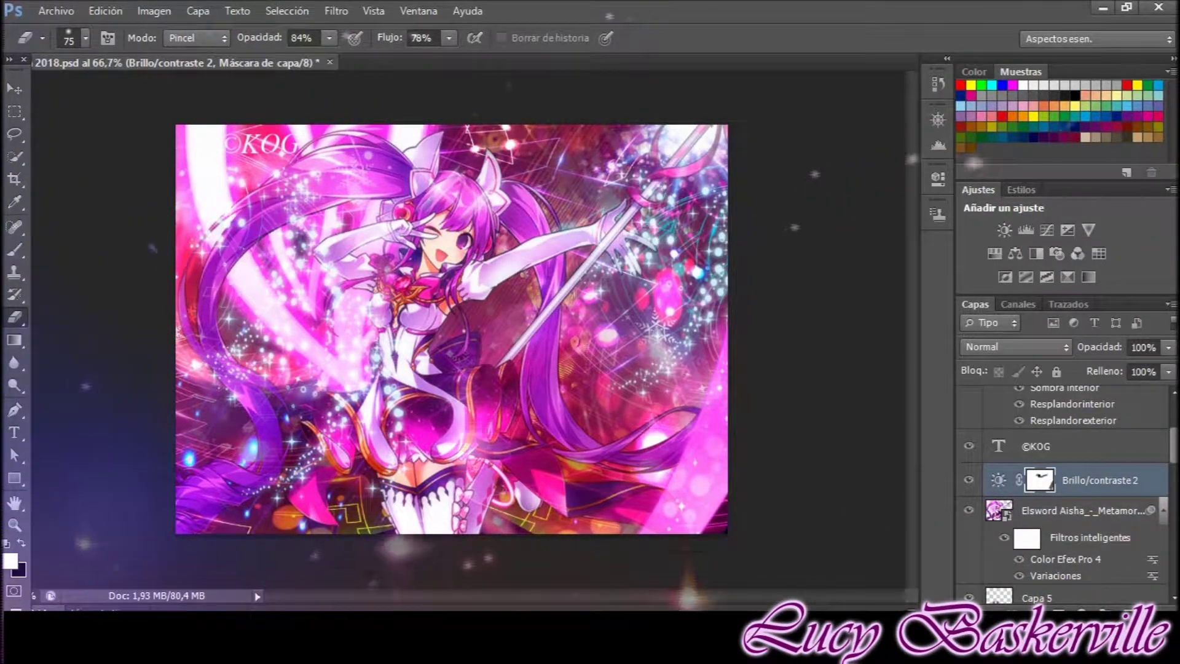
Add an enlarged Illust:Ress credit at top-right and resize the ©KOG text
click(1036, 446)
key(t)
click(575, 279)
text(Illust.)
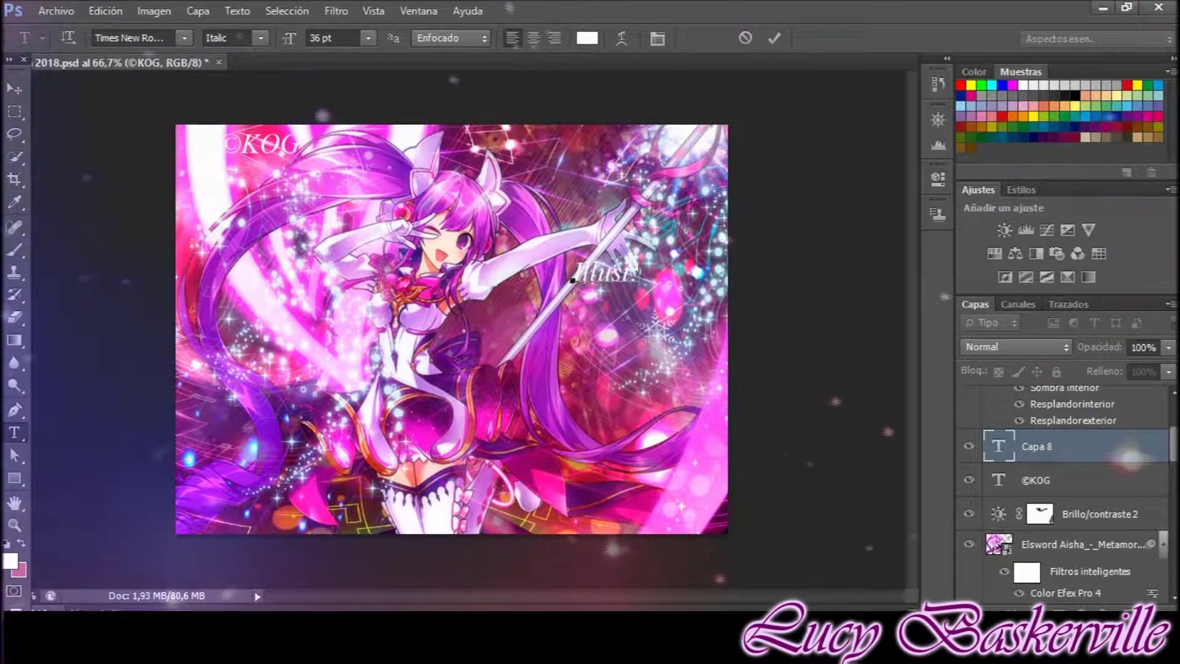
key(ctrl+Return)
key(ctrl+t)
drag(692, 283, 731, 295)
drag(633, 274, 590, 147)
click(1035, 481)
key(ctrl+t)
key(Return)
key(t)
click(244, 272)
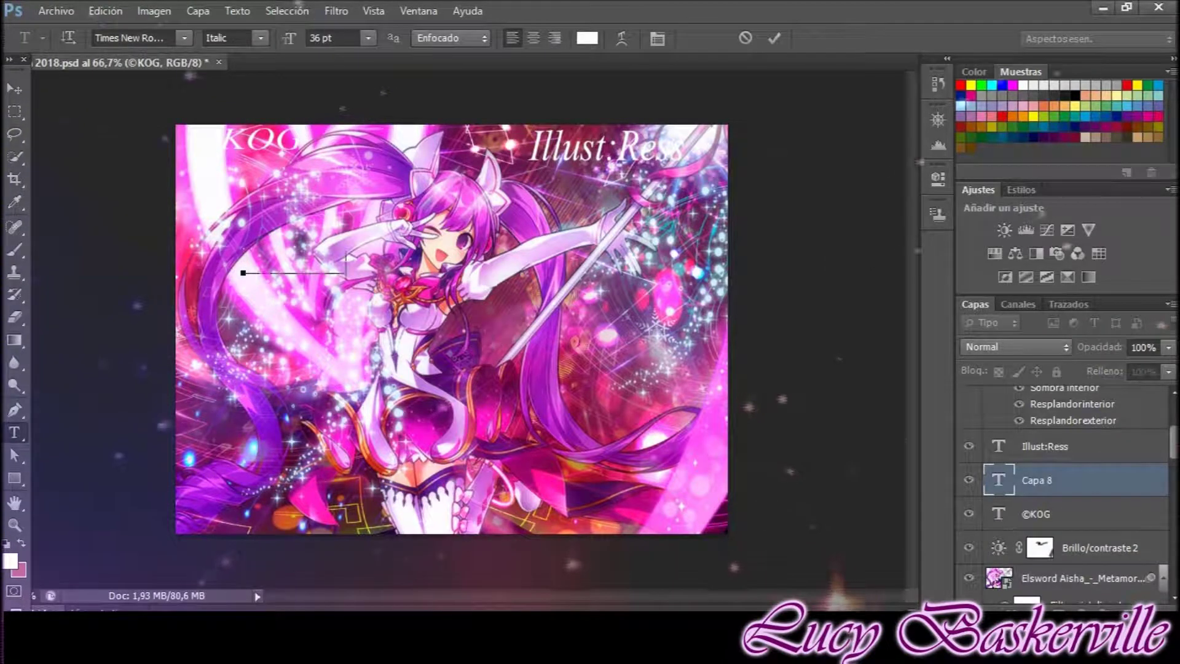
key(ctrl+Return)
key(ctrl+t)
drag(421, 252, 458, 230)
drag(345, 264, 566, 424)
drag(707, 400, 704, 430)
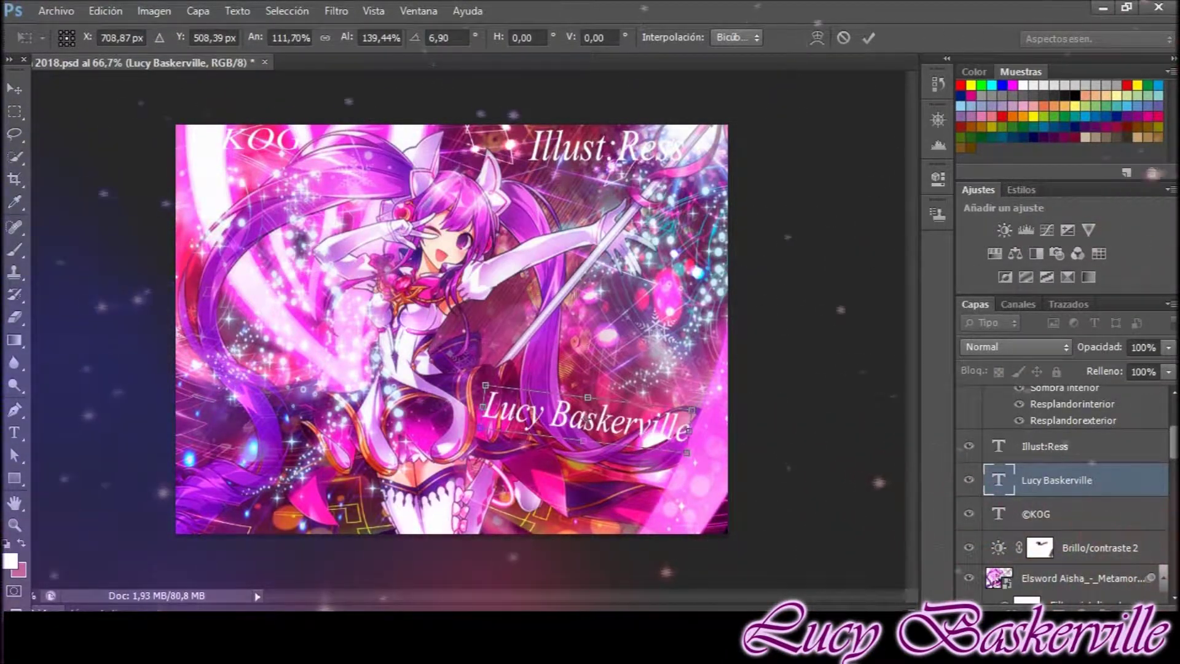
key(Return)
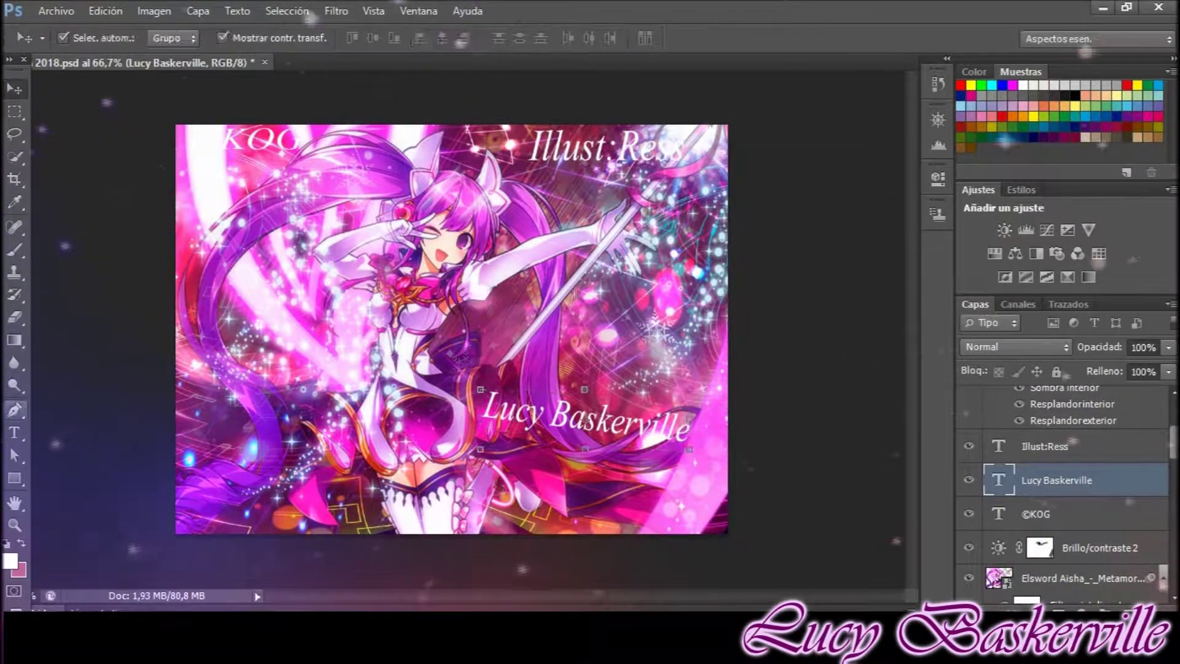
Restyle the Lucy Baskerville letters and nudge the credit up and right, viewing at 100%
key(t)
drag(499, 407, 661, 433)
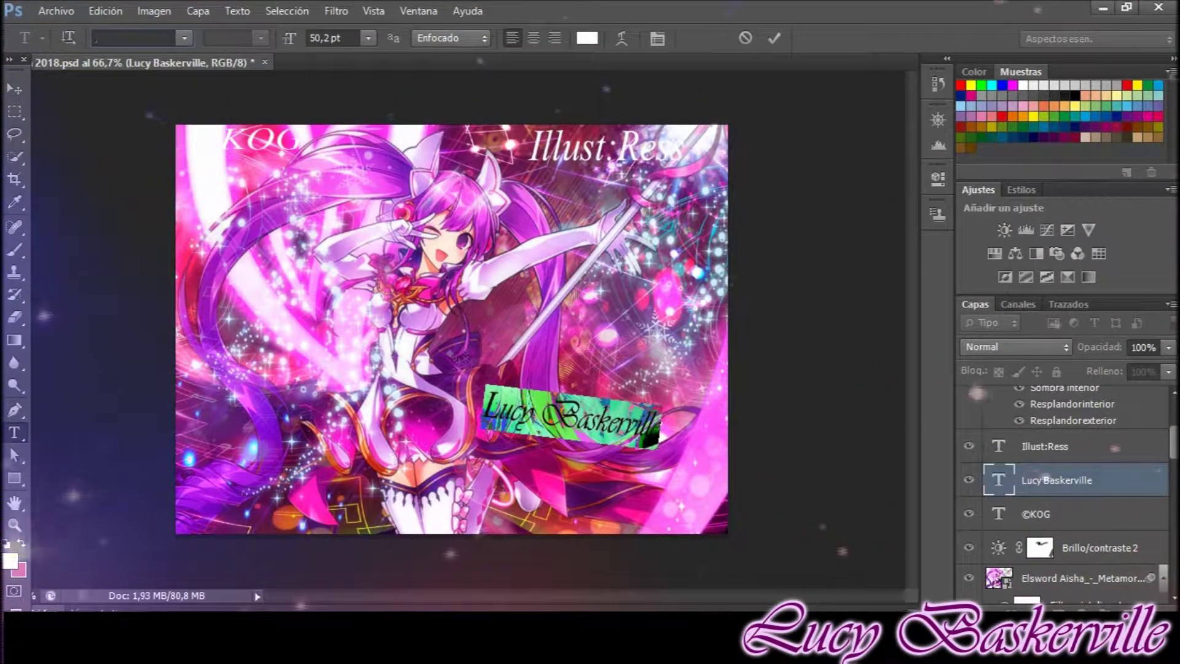
key(ctrl+Return)
key(v)
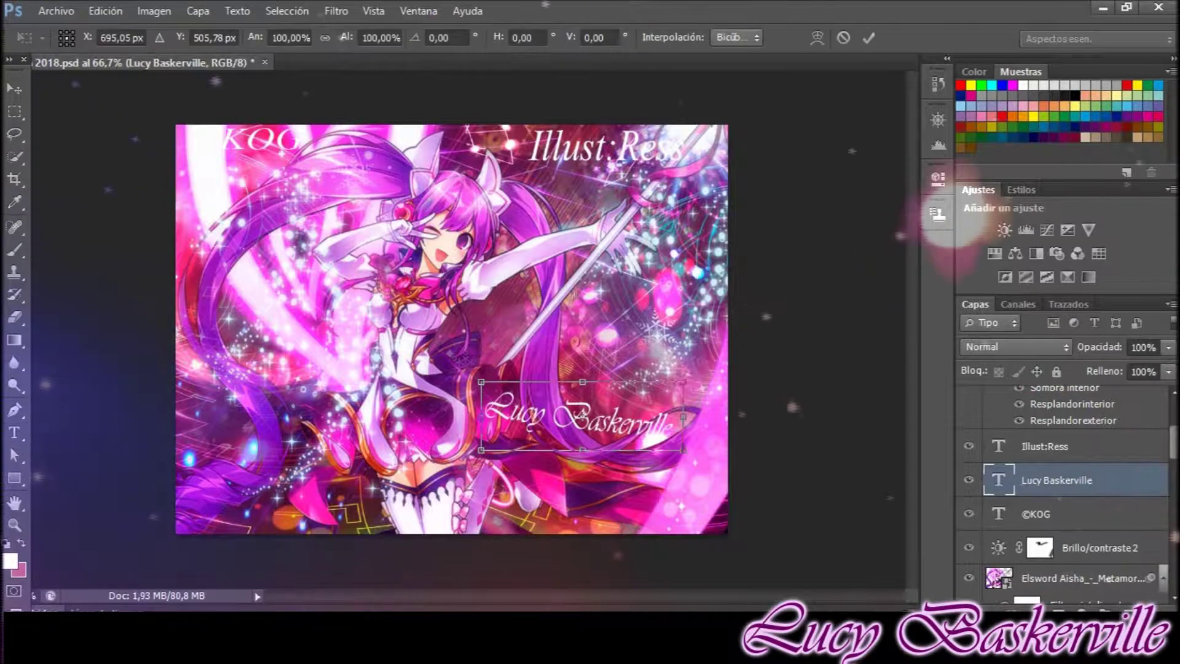
drag(577, 415, 609, 356)
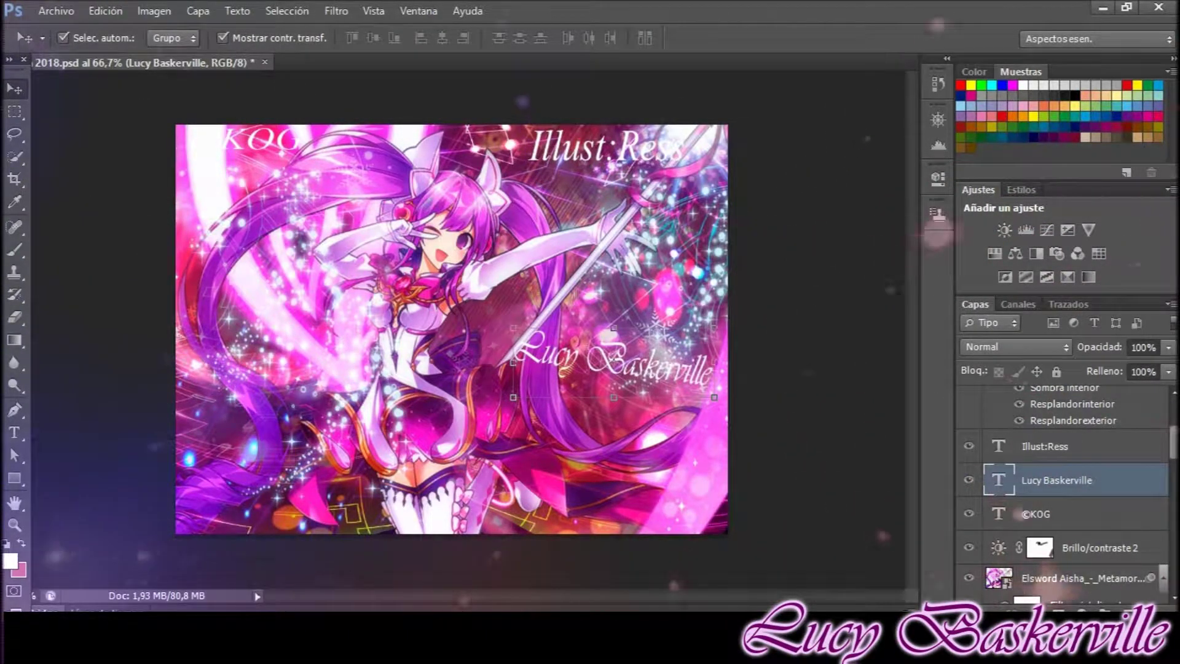
key(ctrl+1)
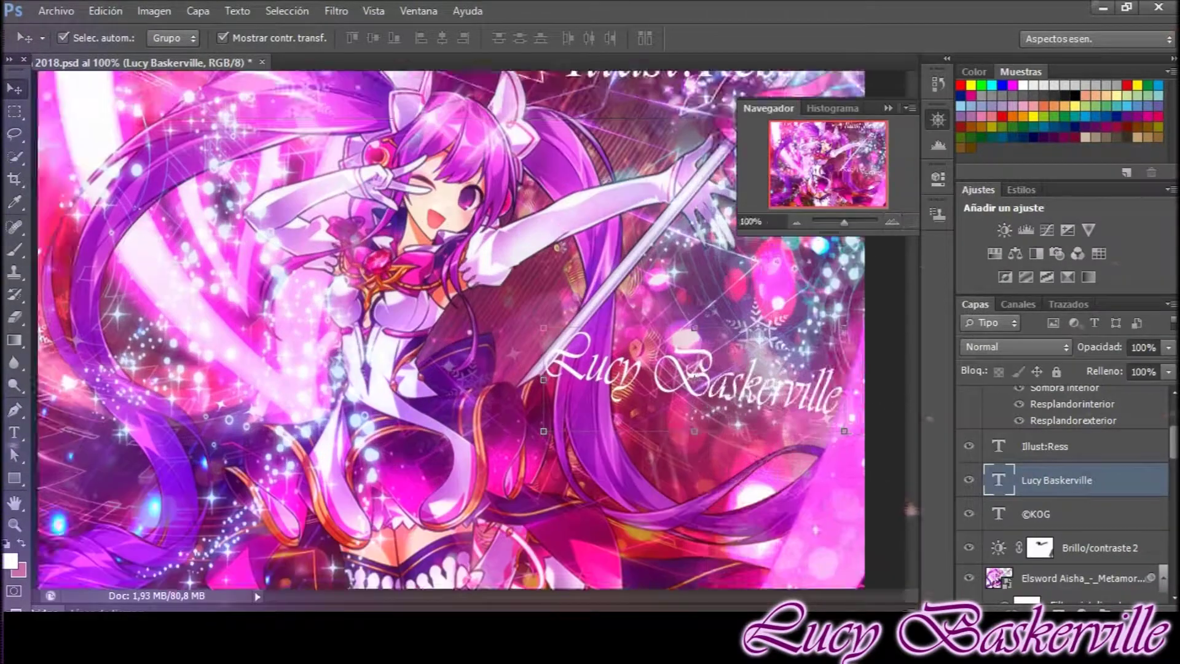
Give the credit a Bevel and Emboss with a purple highlight sampled from the artwork
double_click(1131, 480)
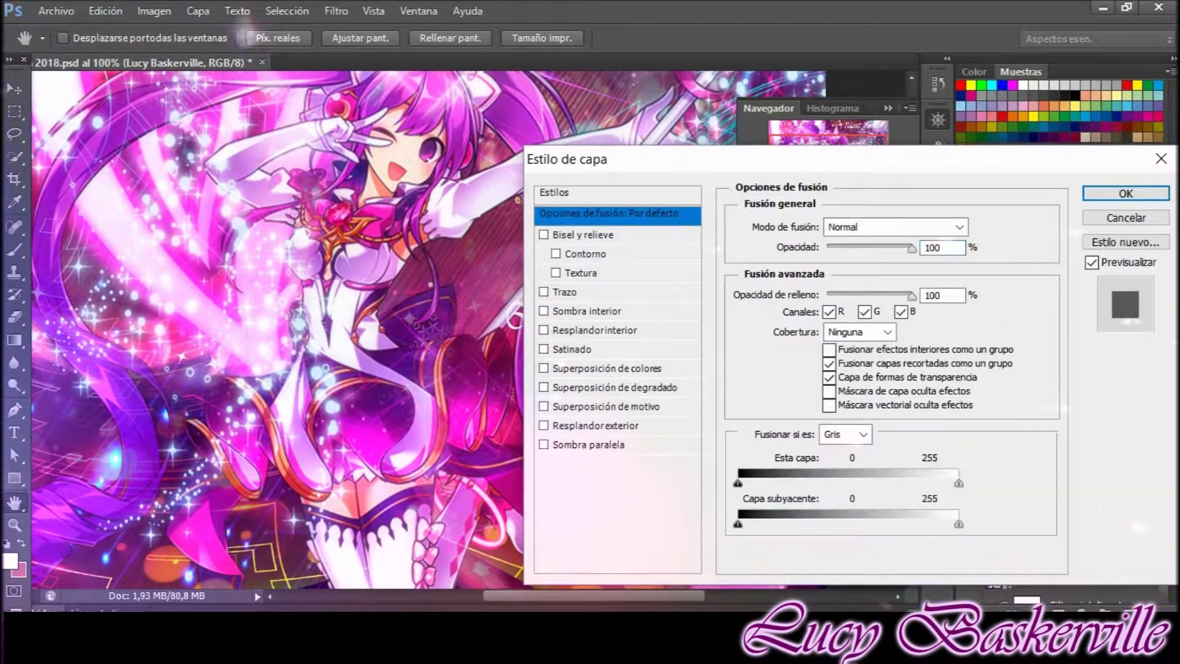
click(583, 234)
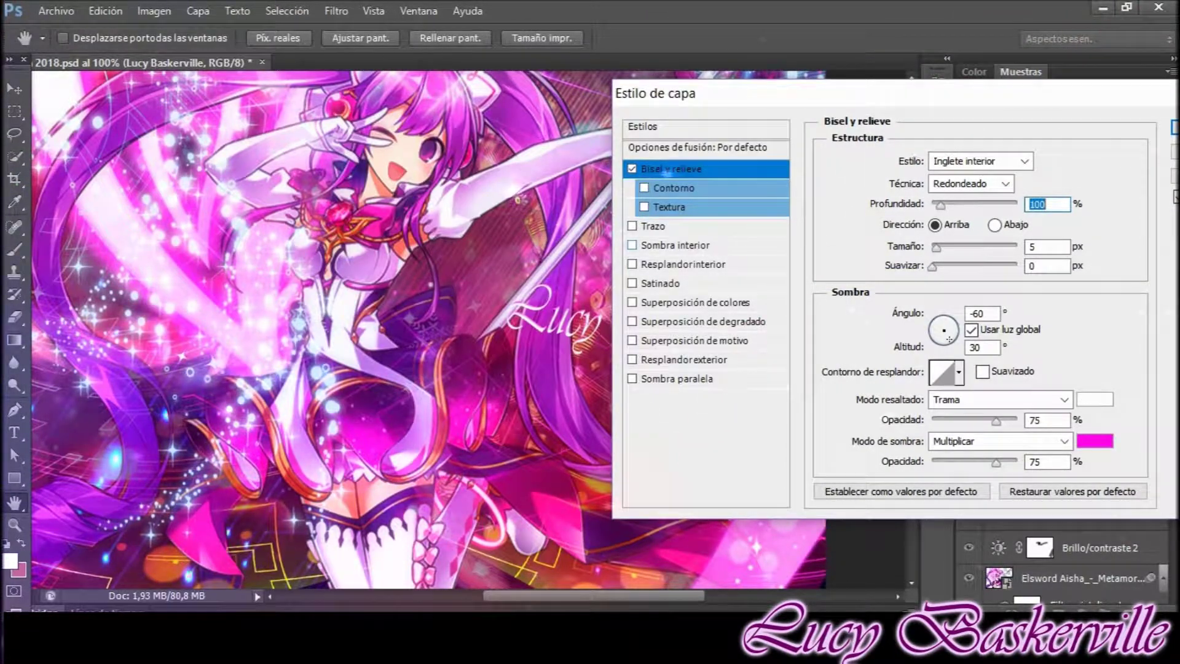
click(1095, 399)
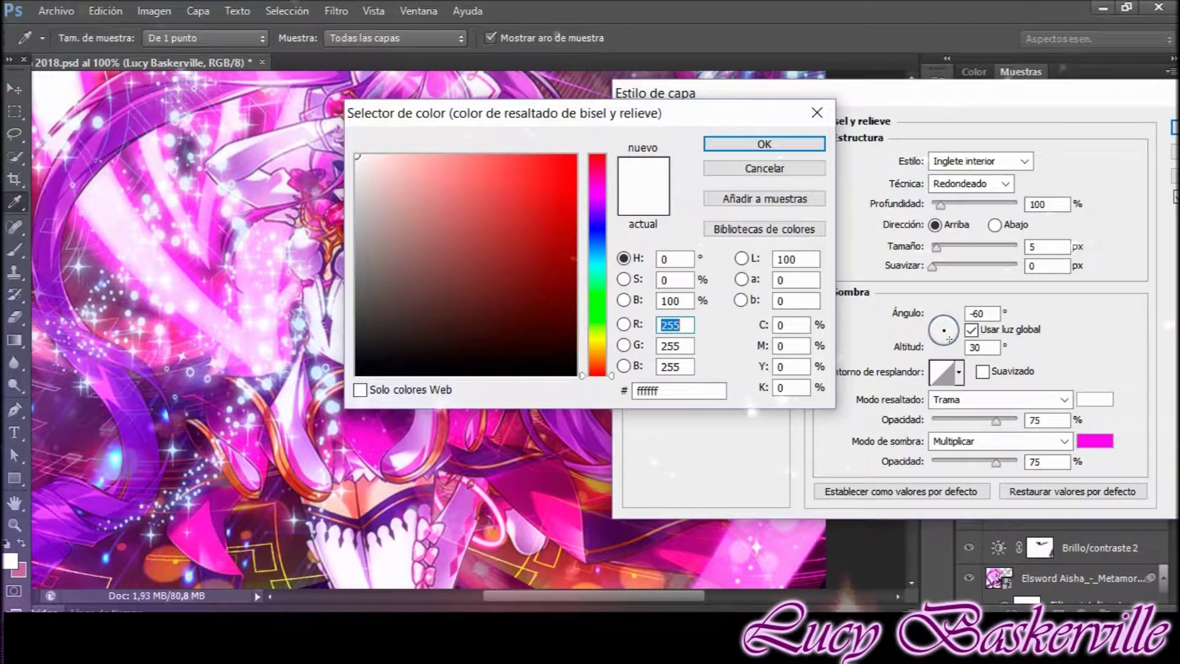
click(458, 544)
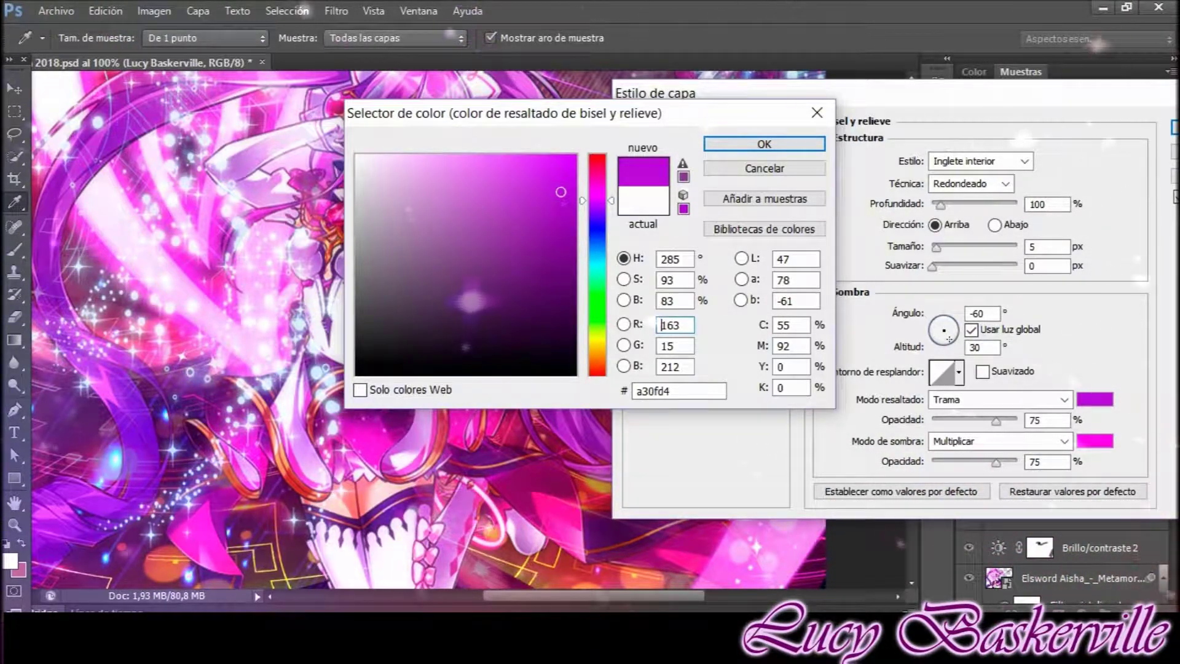
key(Return)
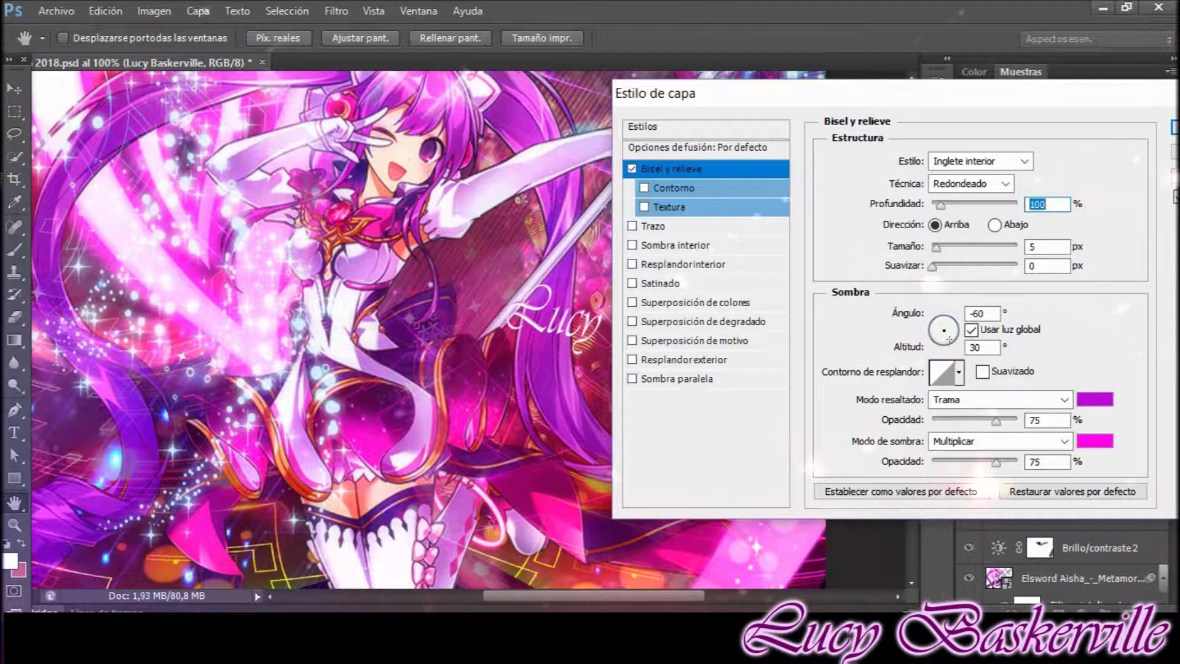
Set the bevel highlight to Color más oscuro, shadow to Superponer, and apply smoothed contours
click(1000, 399)
click(1045, 126)
click(1000, 441)
click(983, 516)
click(959, 372)
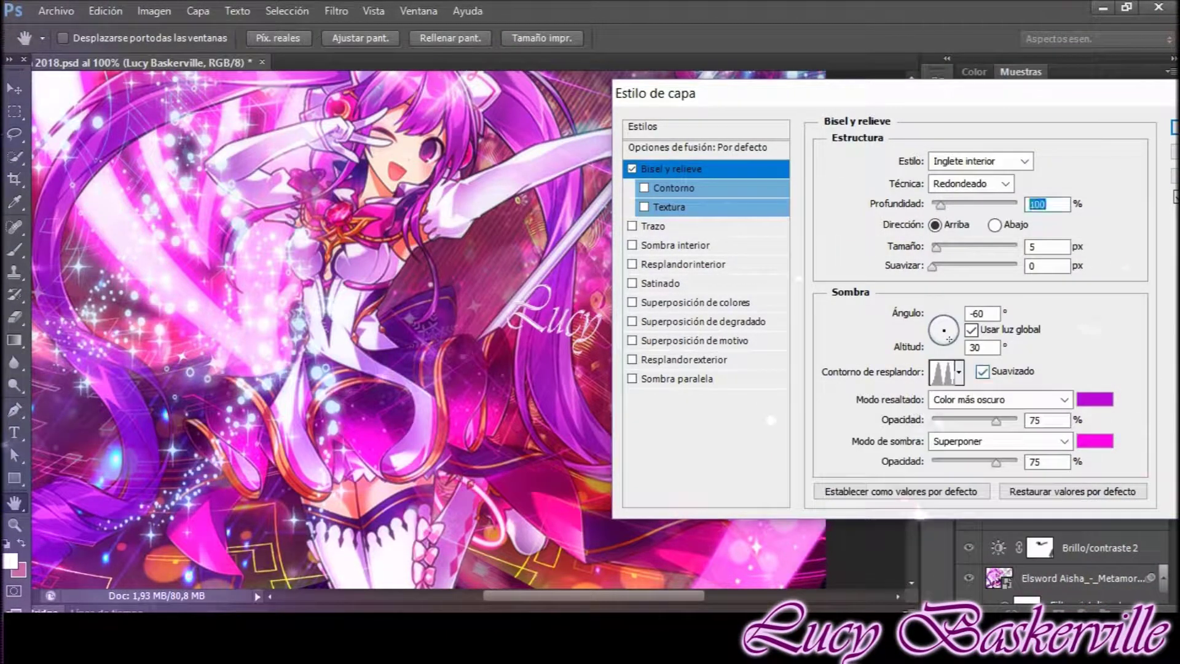
click(673, 187)
click(900, 165)
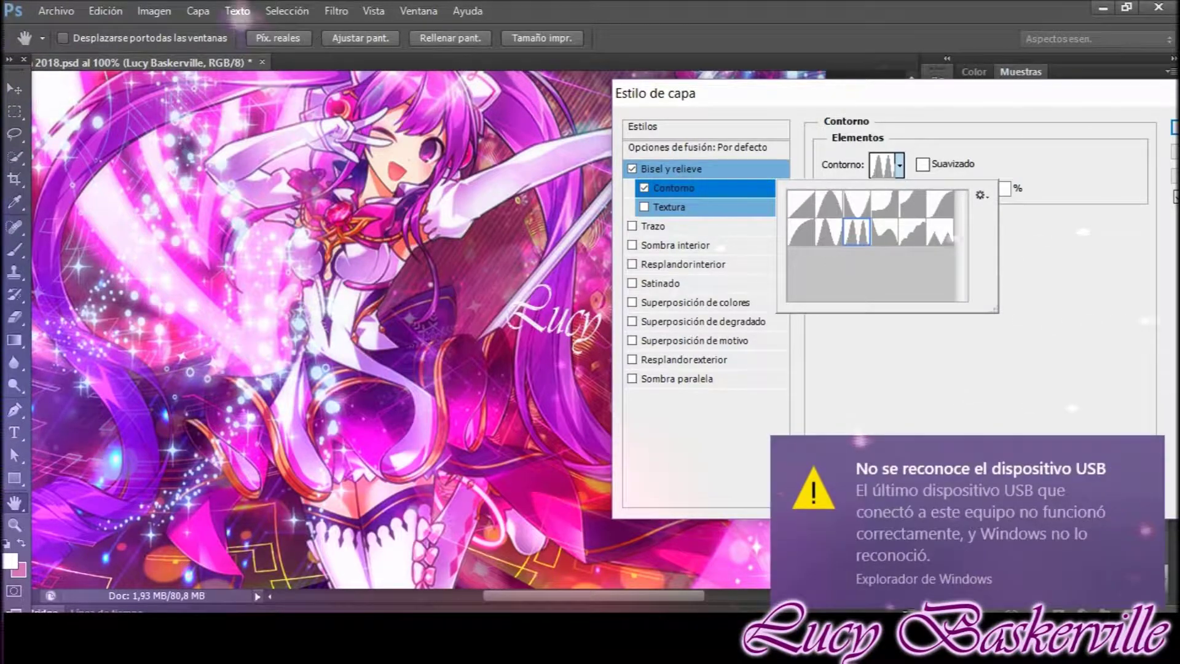
click(856, 232)
Add a pink inner shadow blended in Color más oscuro
click(674, 245)
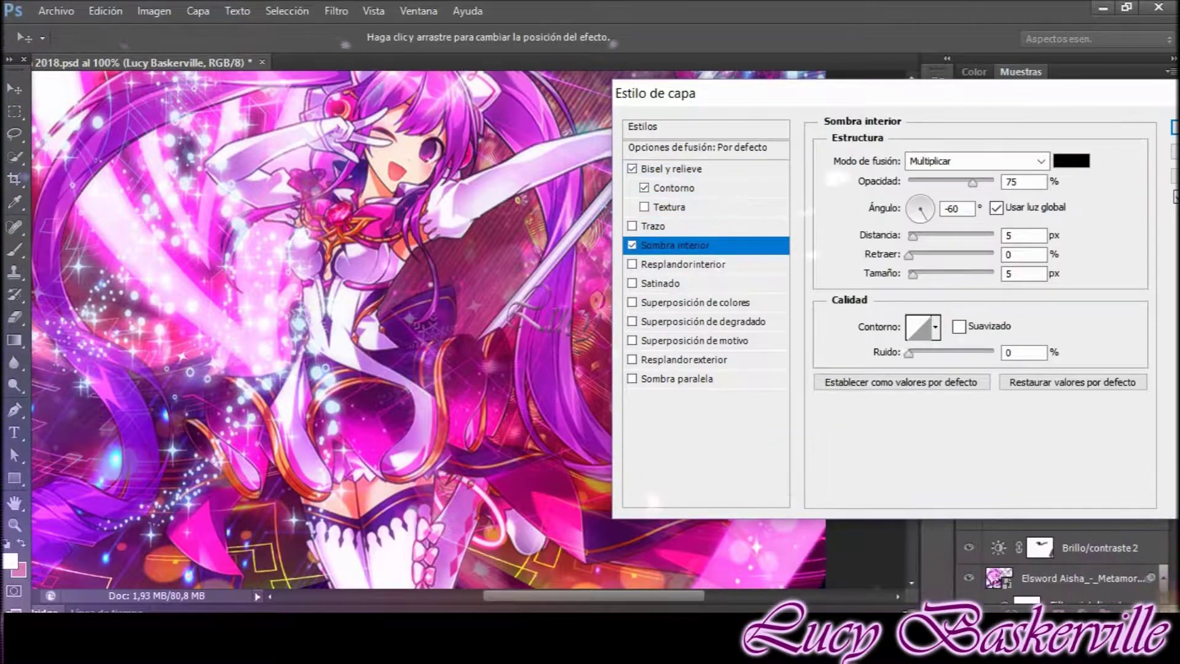
click(1071, 161)
drag(492, 110, 953, 111)
click(877, 163)
key(Return)
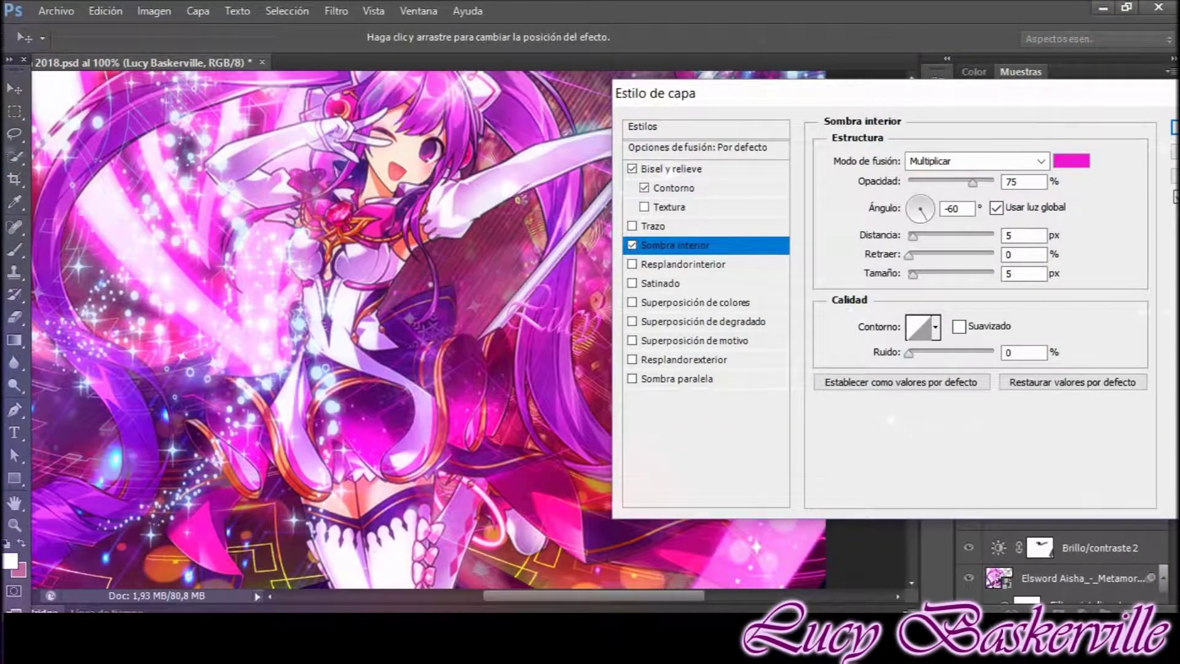
click(977, 160)
click(1094, 127)
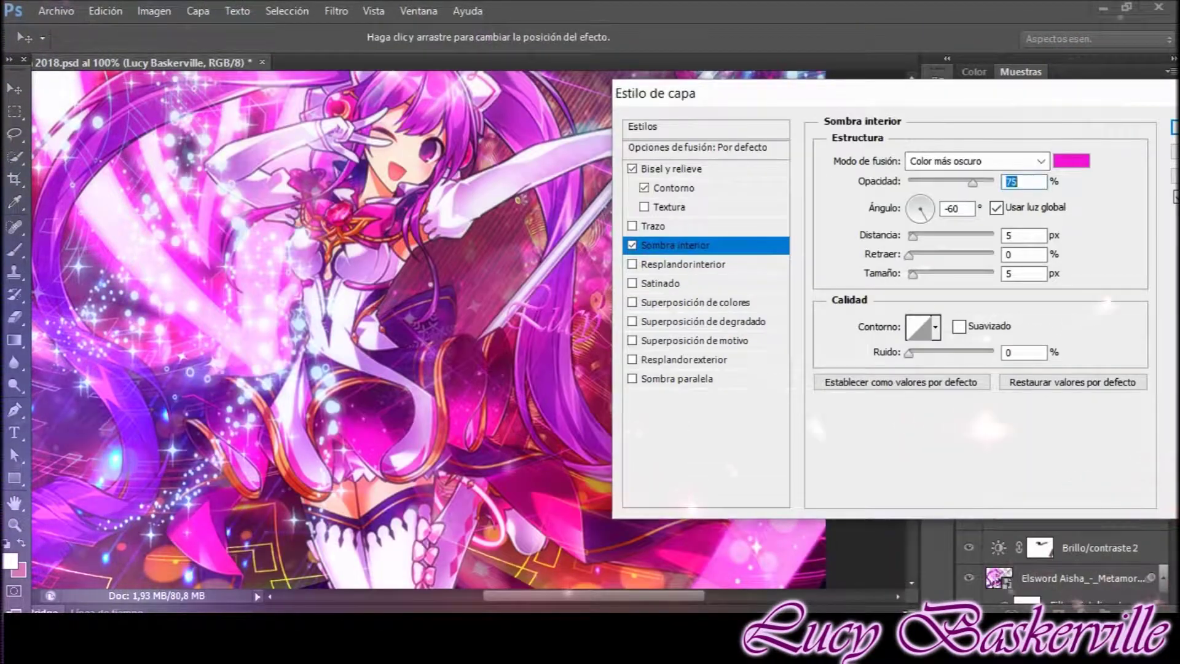
click(1071, 161)
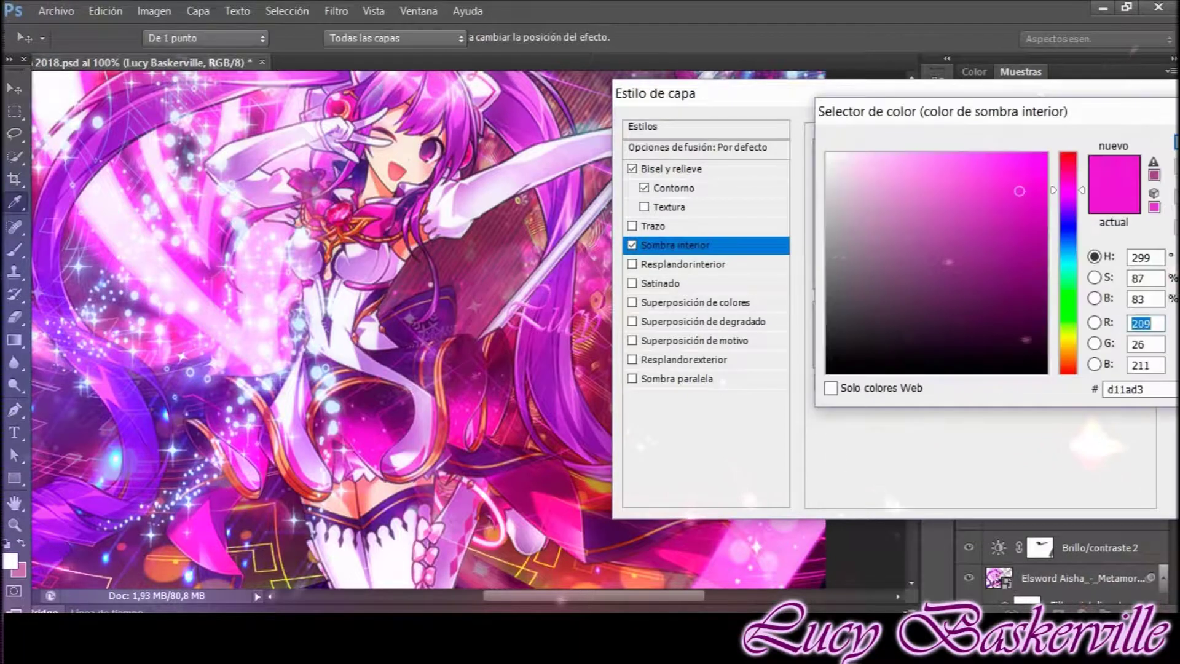
key(Return)
Enable a gradient inner glow in Color más claro mode at 75% opacity
click(631, 264)
click(946, 221)
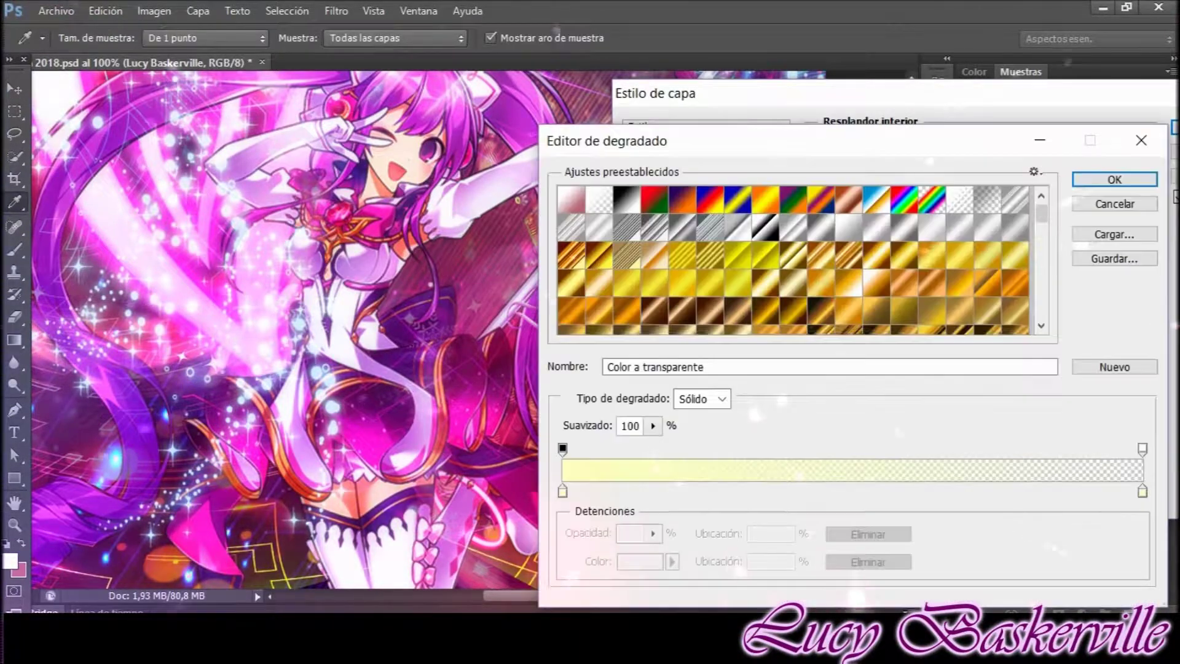
click(736, 224)
key(Escape)
click(978, 160)
click(959, 223)
key(Tab)
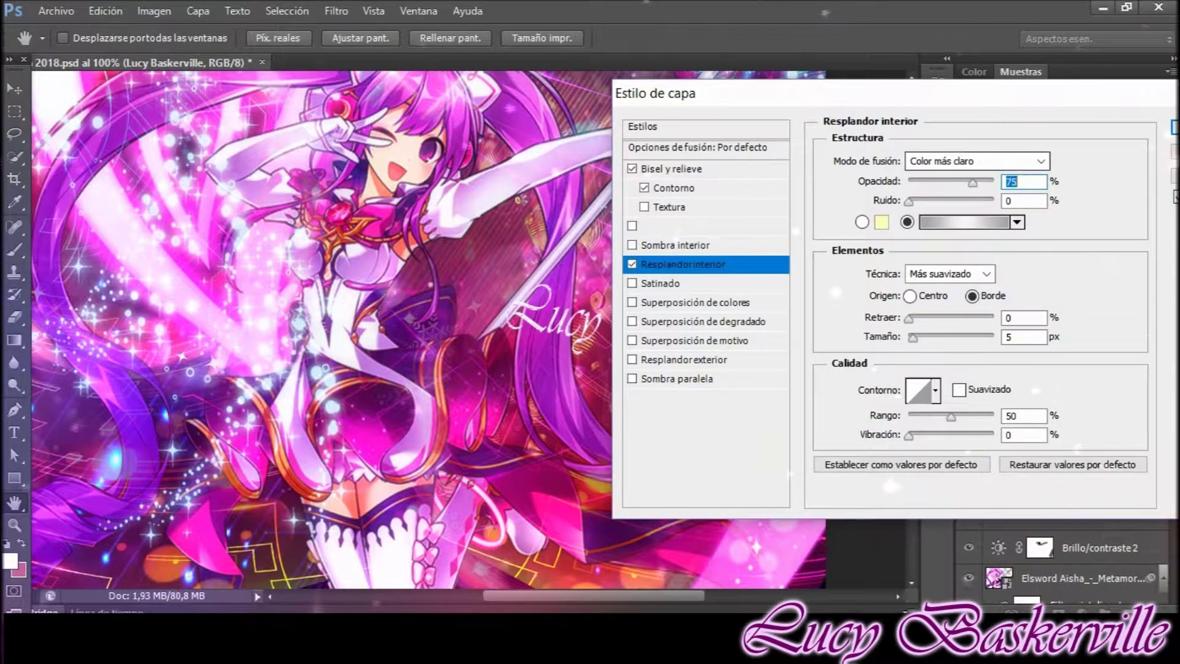
Recheck the pink inner shadow, switch it off, and revisit the inner glow gradient
click(675, 244)
click(1072, 161)
key(Return)
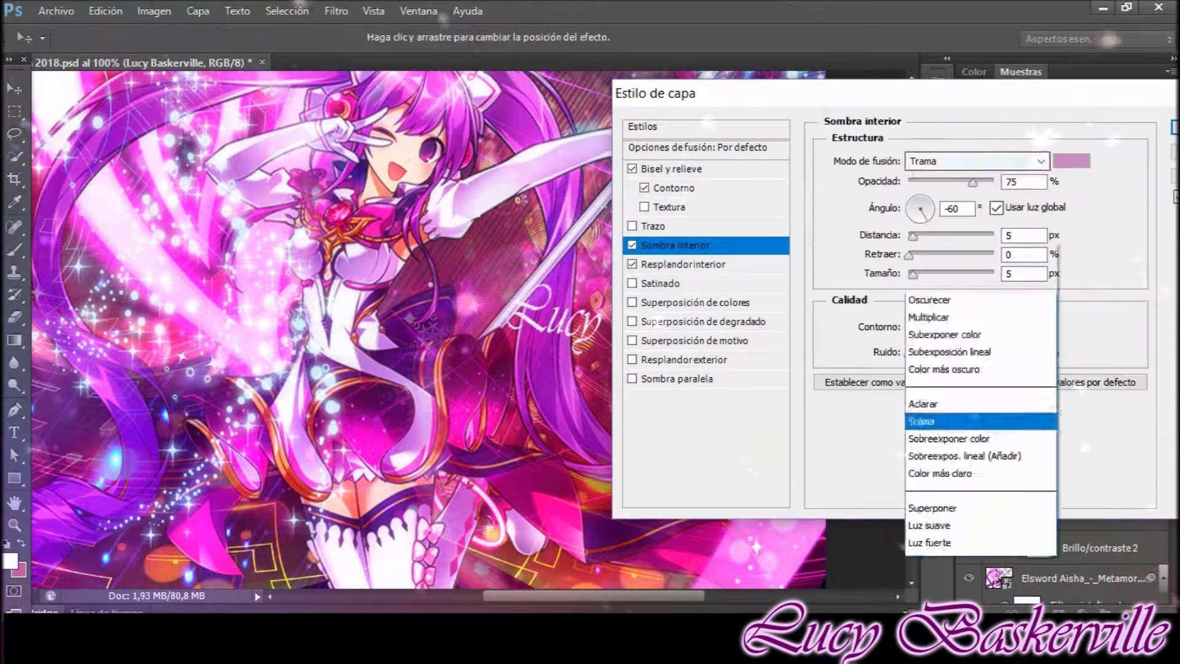
click(632, 245)
click(677, 263)
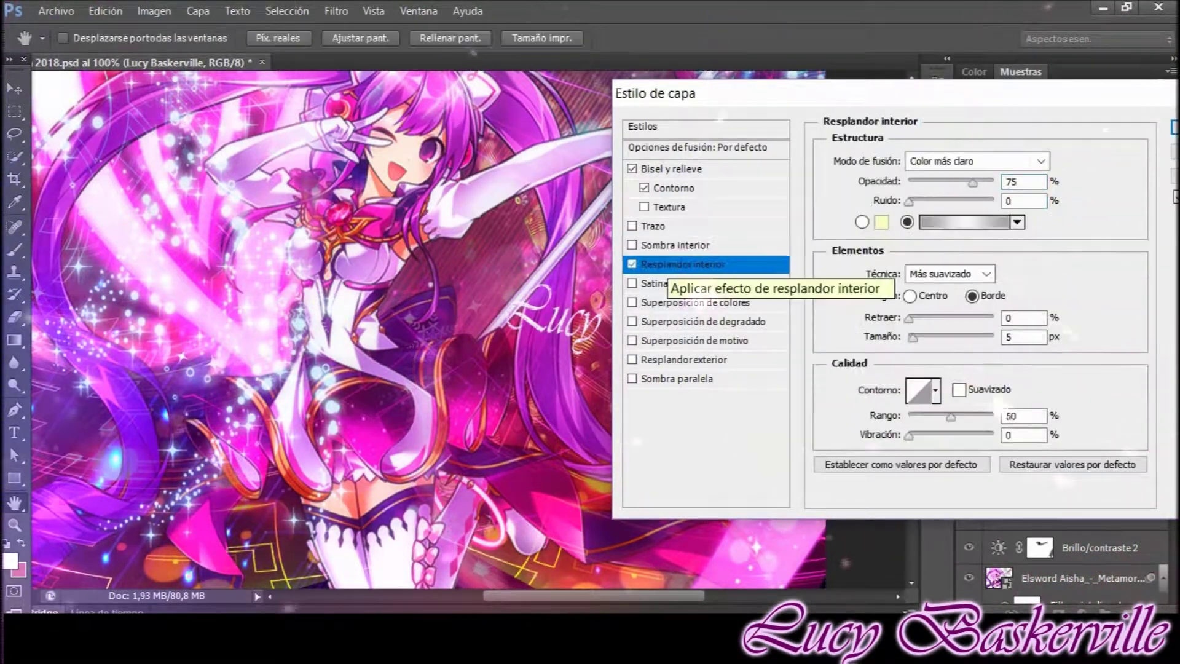
click(965, 222)
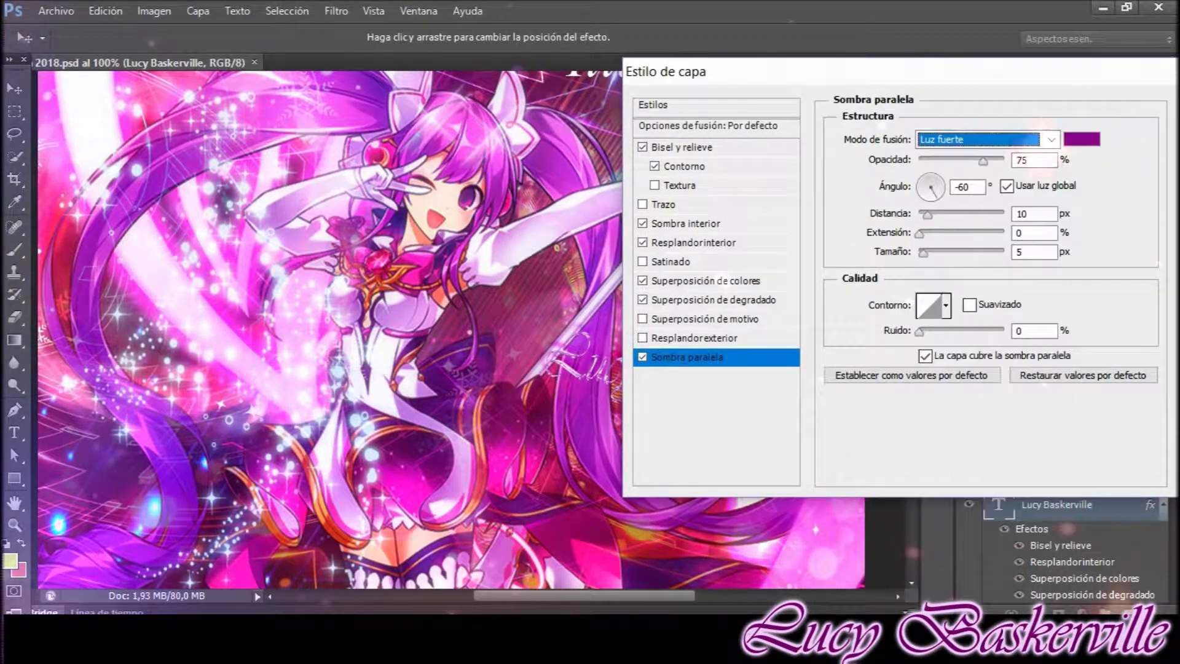
Set the purple drop shadow colour and apply the finished layer style
click(1082, 139)
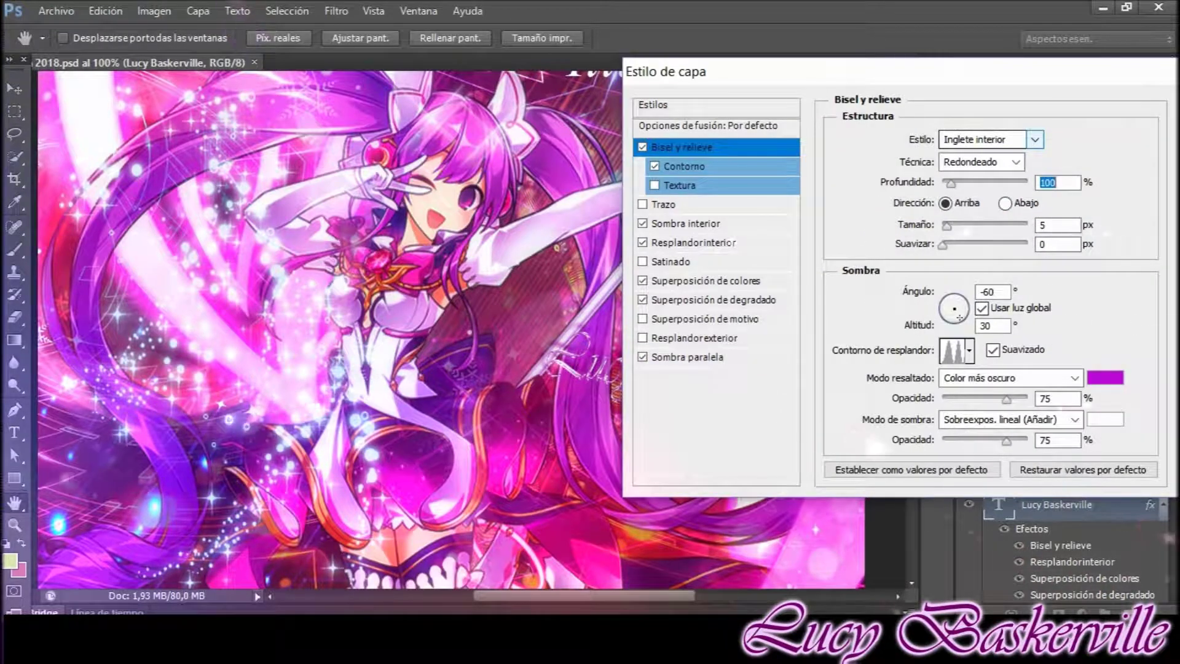
key(Return)
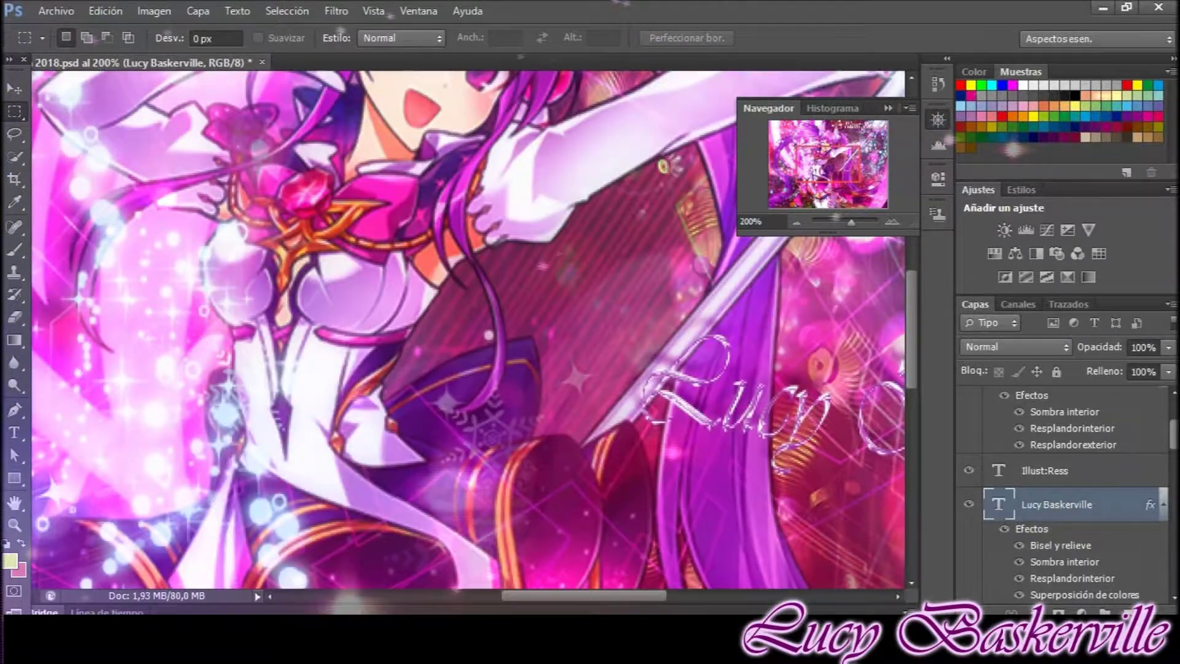
Zoom out to the whole image and commit the resized ©KOG credit
key(ctrl+minus)
scroll(1020, 446, up, 3)
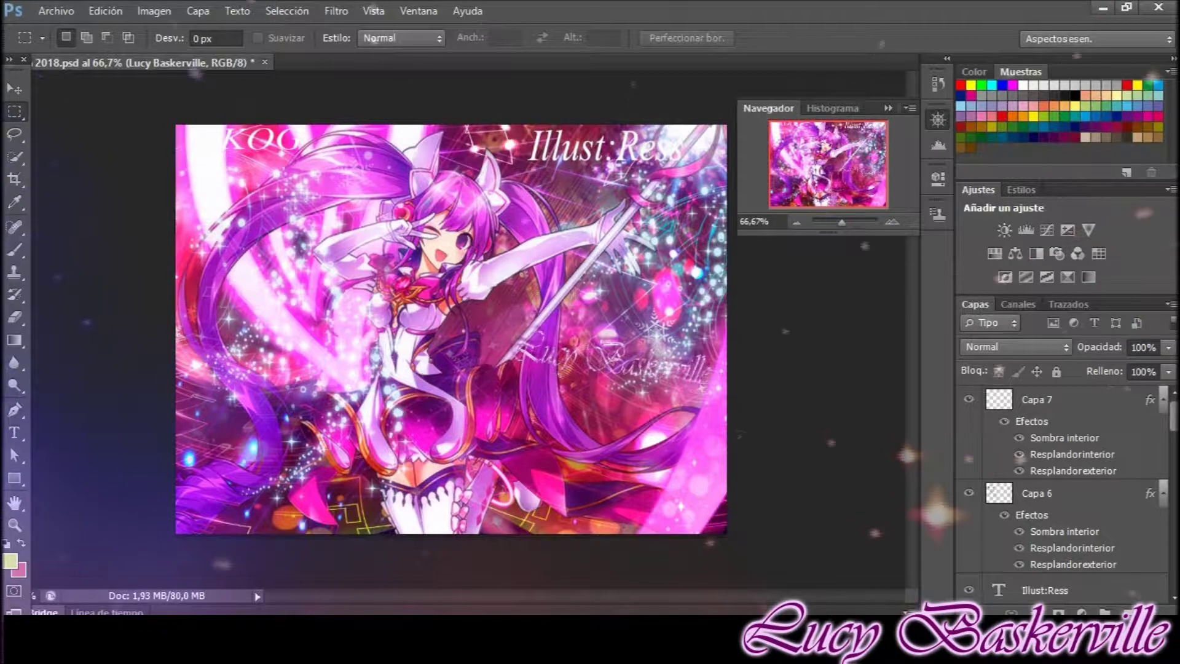
click(1044, 590)
scroll(1063, 492, down, 5)
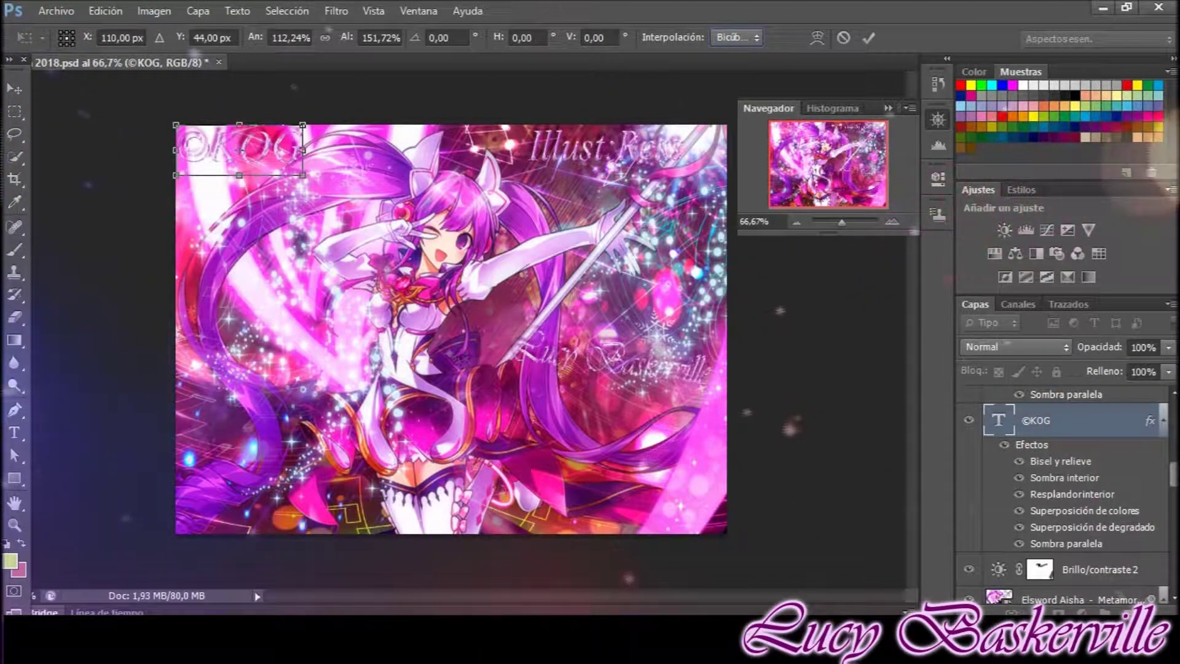
key(Return)
Resize the Illust:Ress and Lucy Baskerville credits and zoom back out
key(alt+bracketright)
key(ctrl+t)
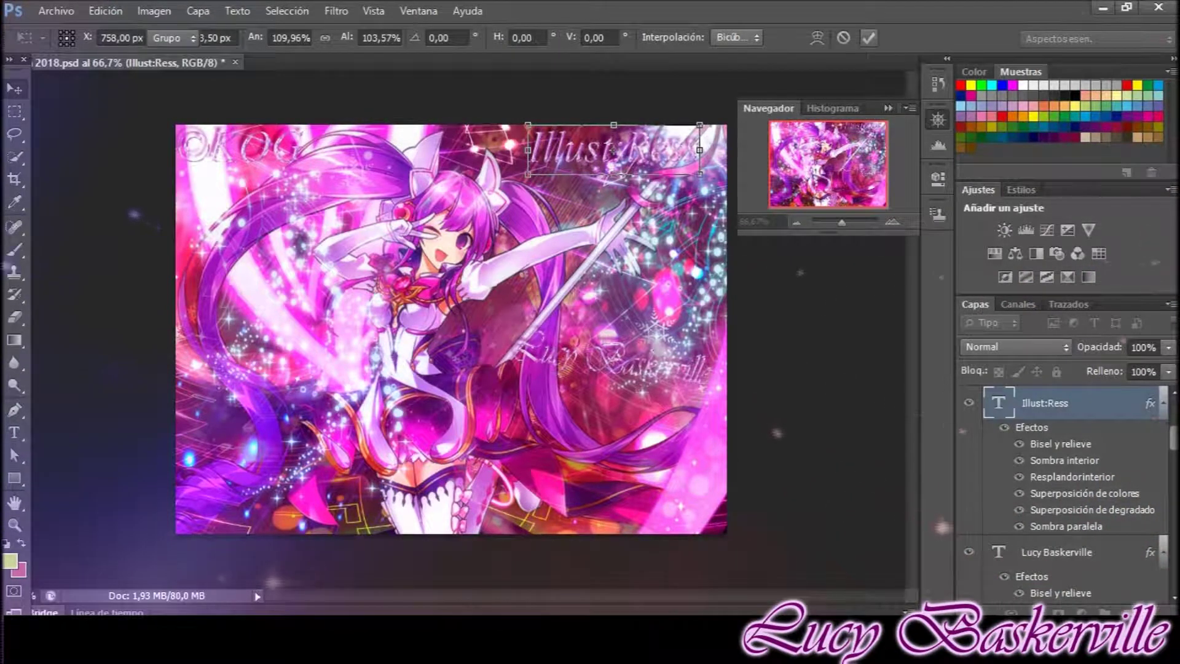
key(Return)
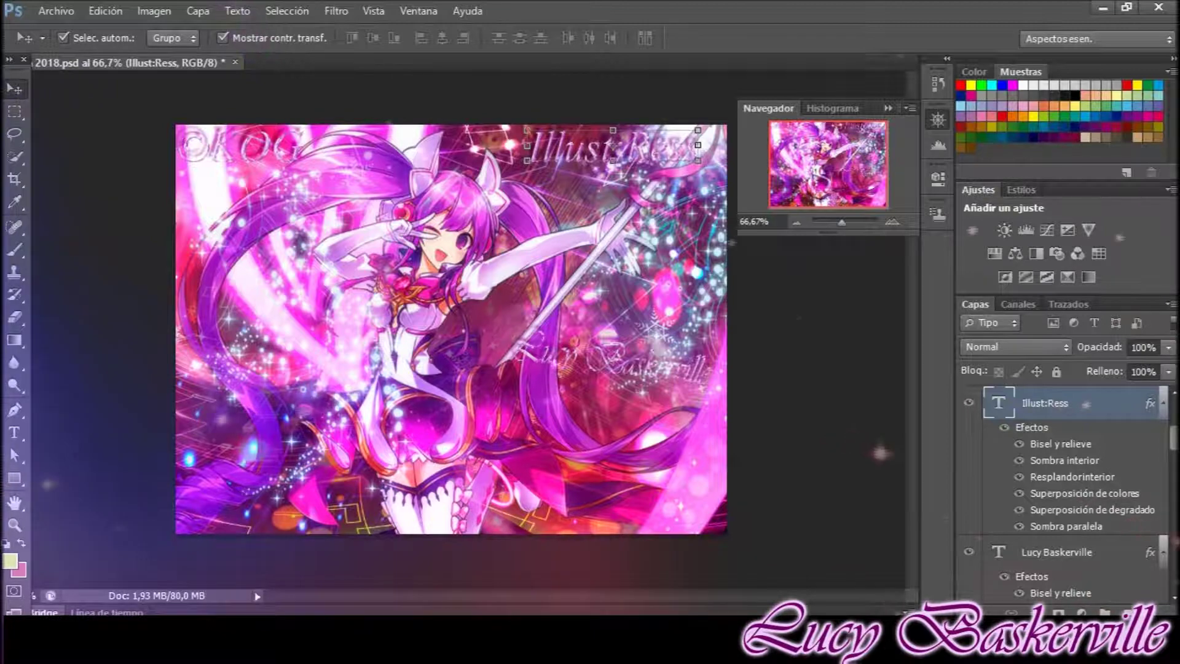
key(ctrl+plus)
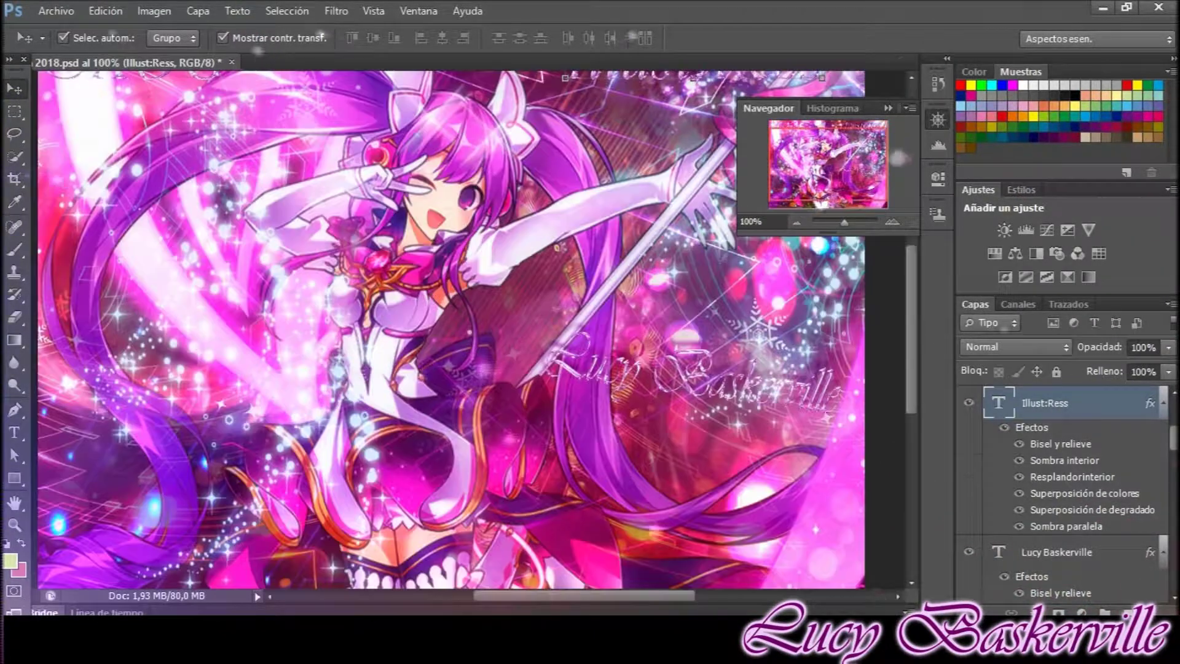
key(alt+bracketleft)
key(ctrl+t)
key(Return)
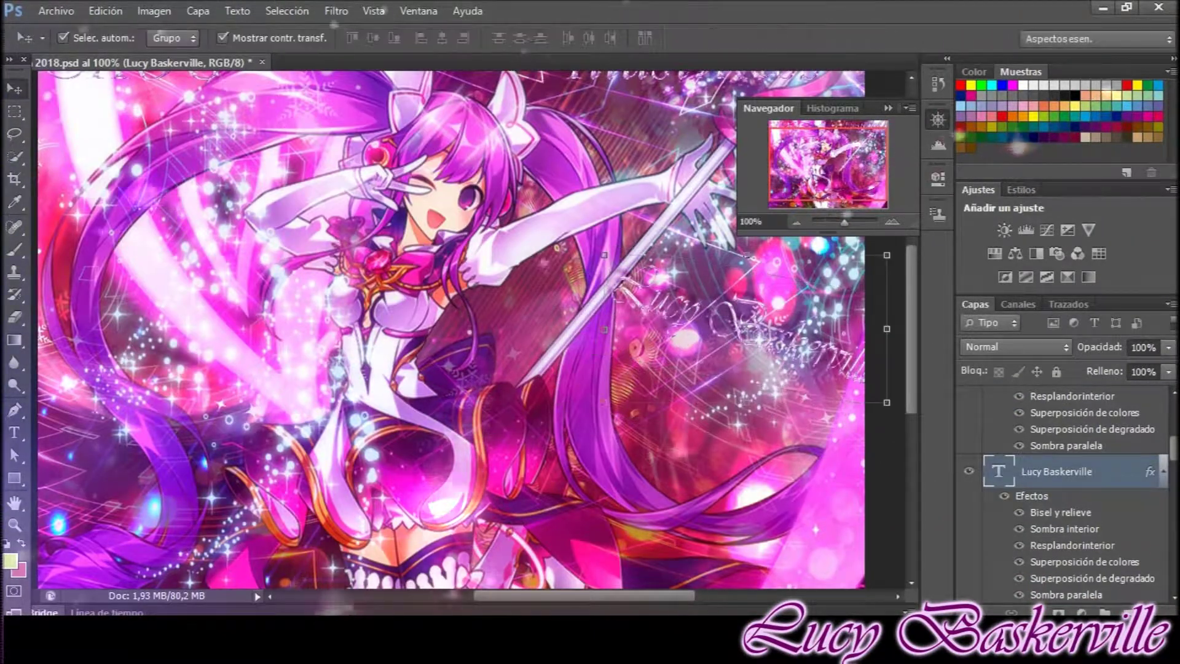
key(ctrl+minus)
click(485, 282)
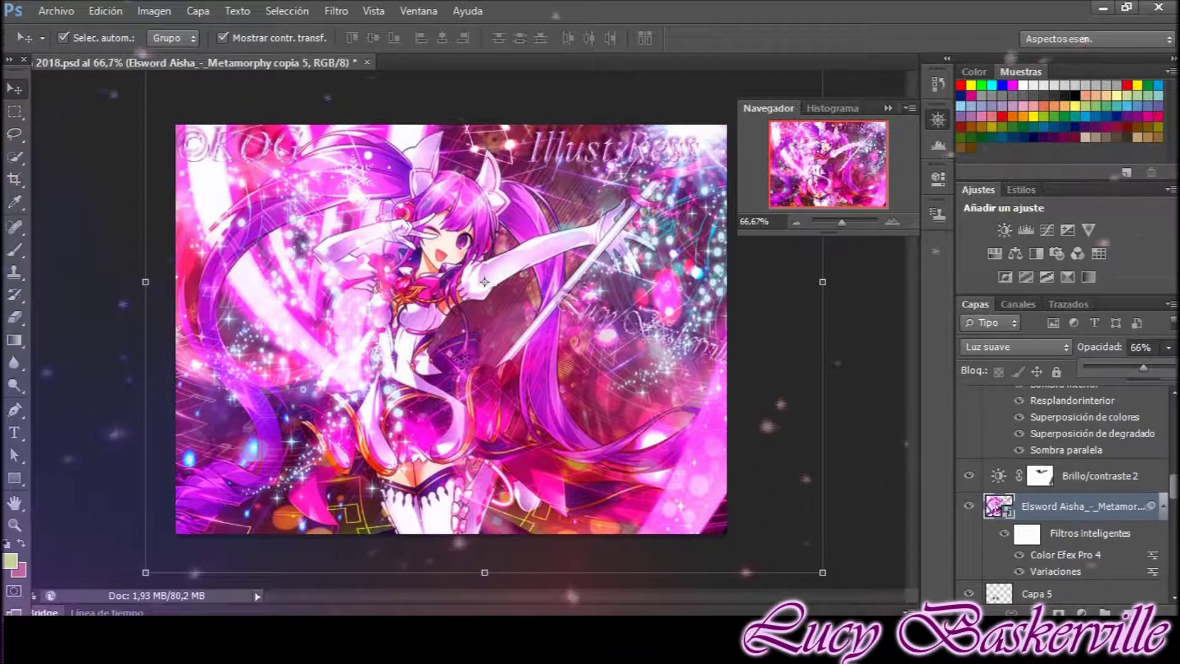
key(ctrl+s)
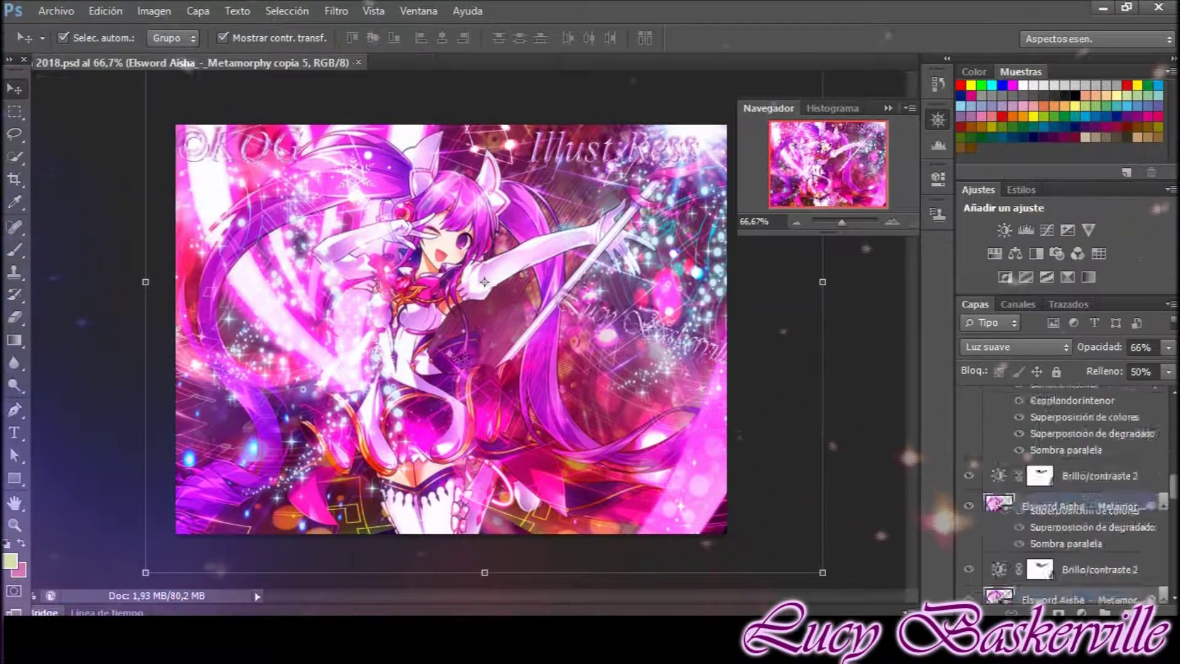
scroll(1064, 491, down, 3)
right_click(1064, 424)
key(Escape)
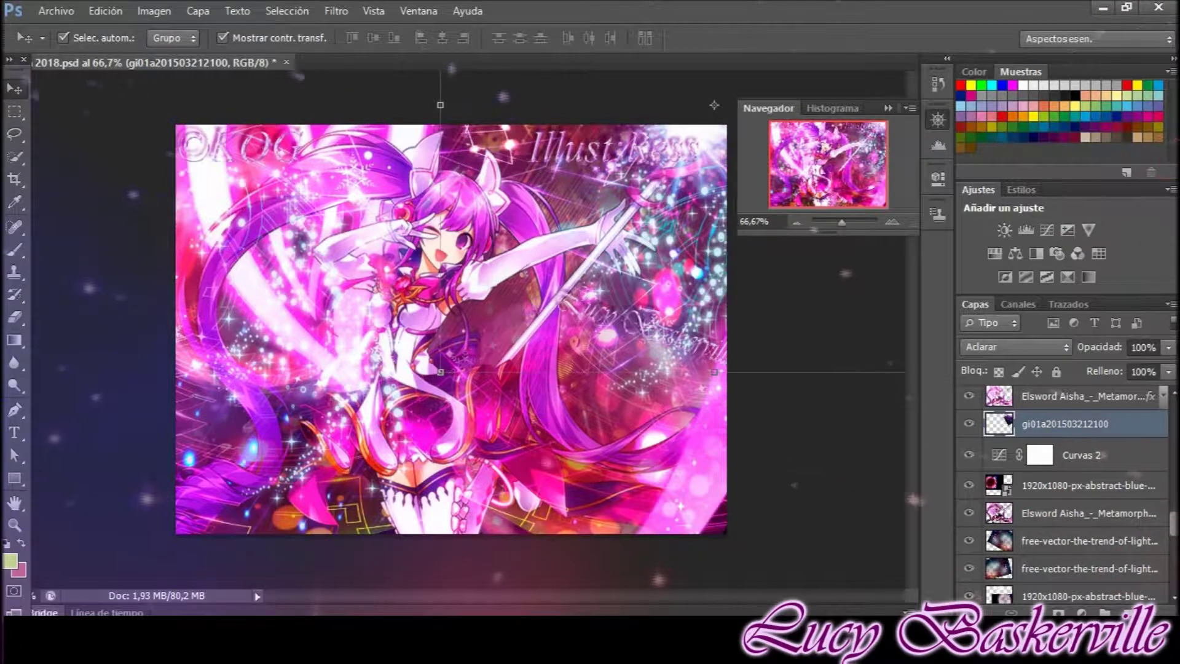
key(ctrl+s)
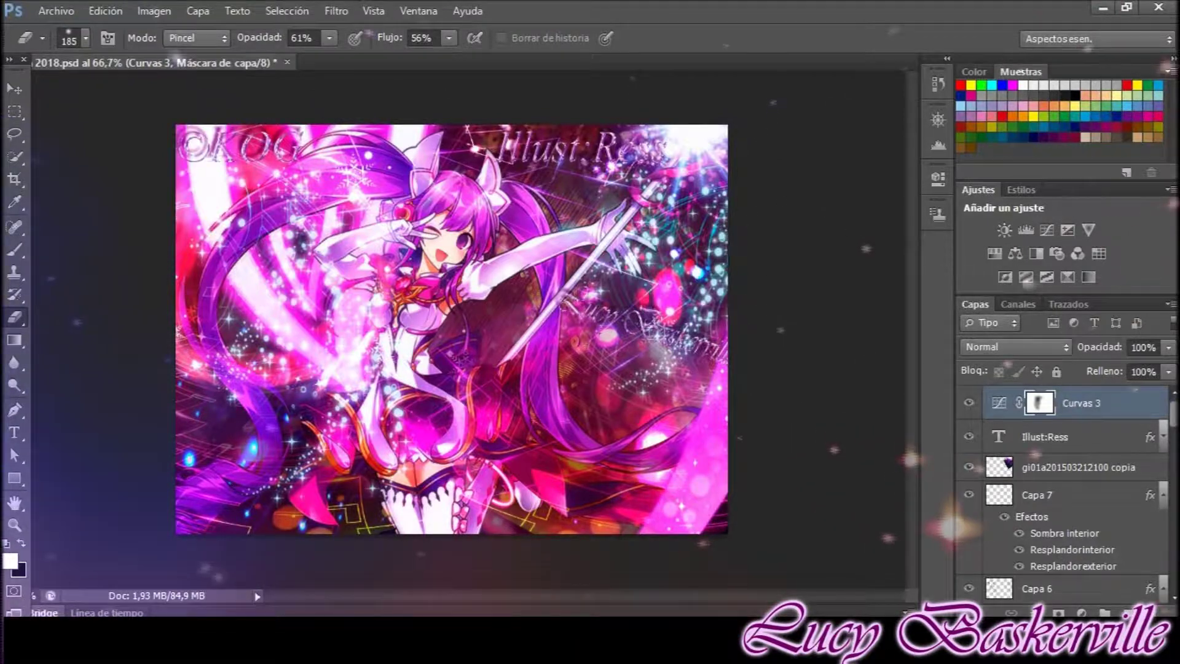
Place texture 42 scaled down over the canvas and blend it in Aclarar
drag(1045, 492, 971, 400)
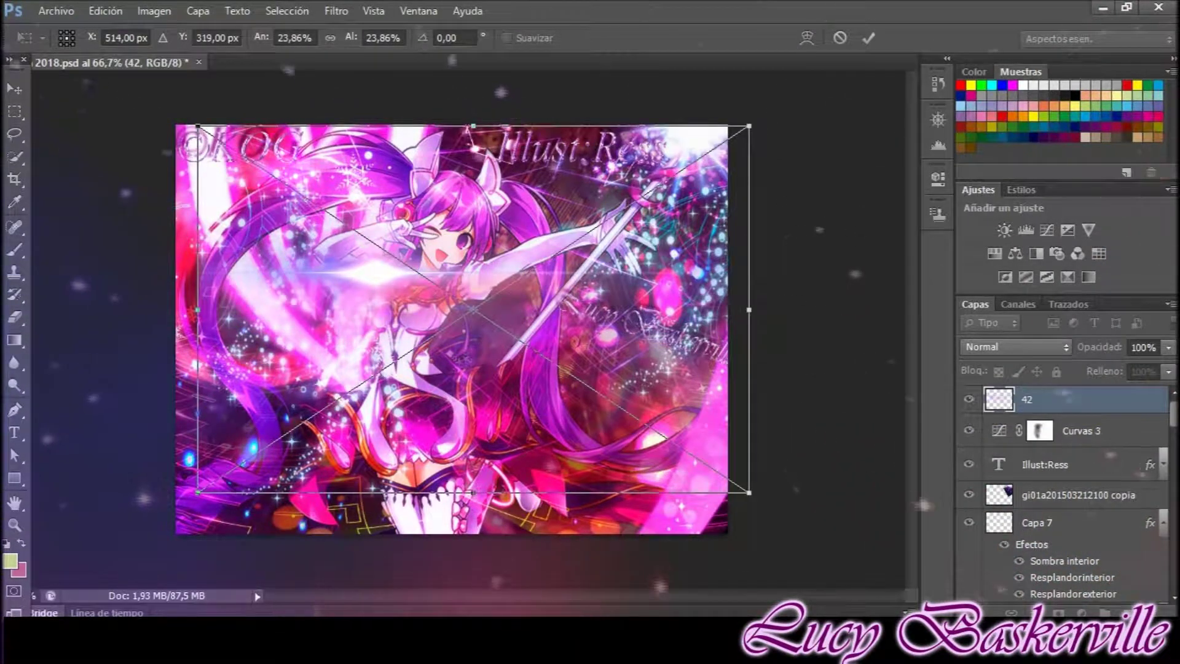
drag(197, 126, 501, 264)
key(Return)
key(e)
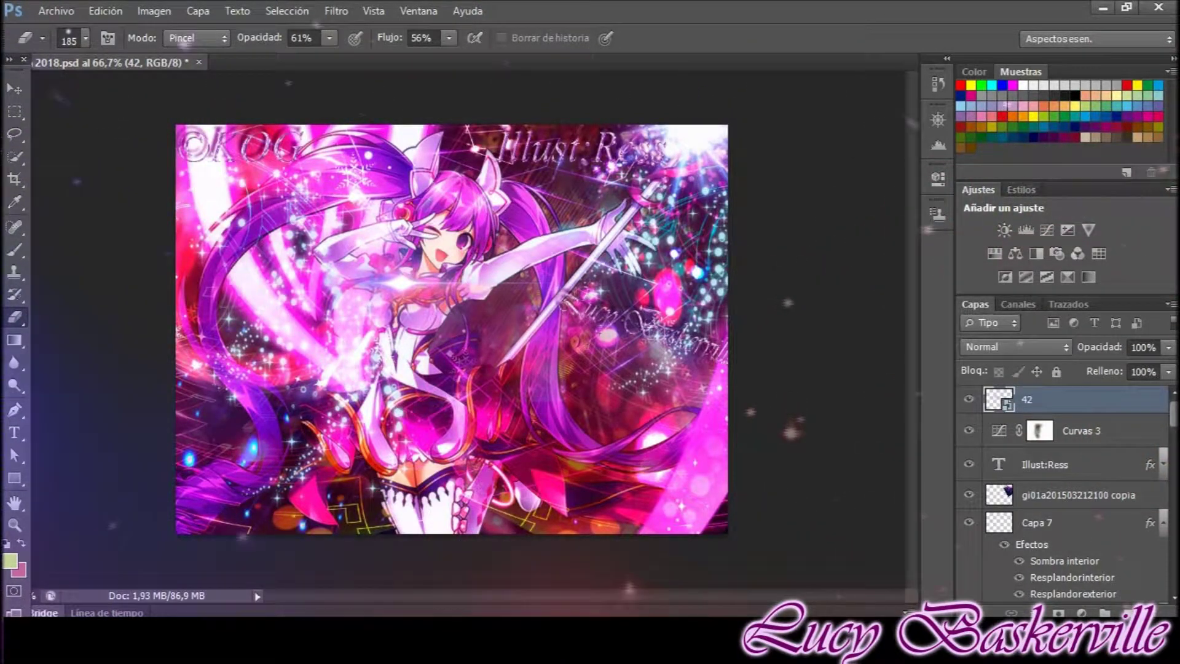
click(1015, 347)
click(959, 319)
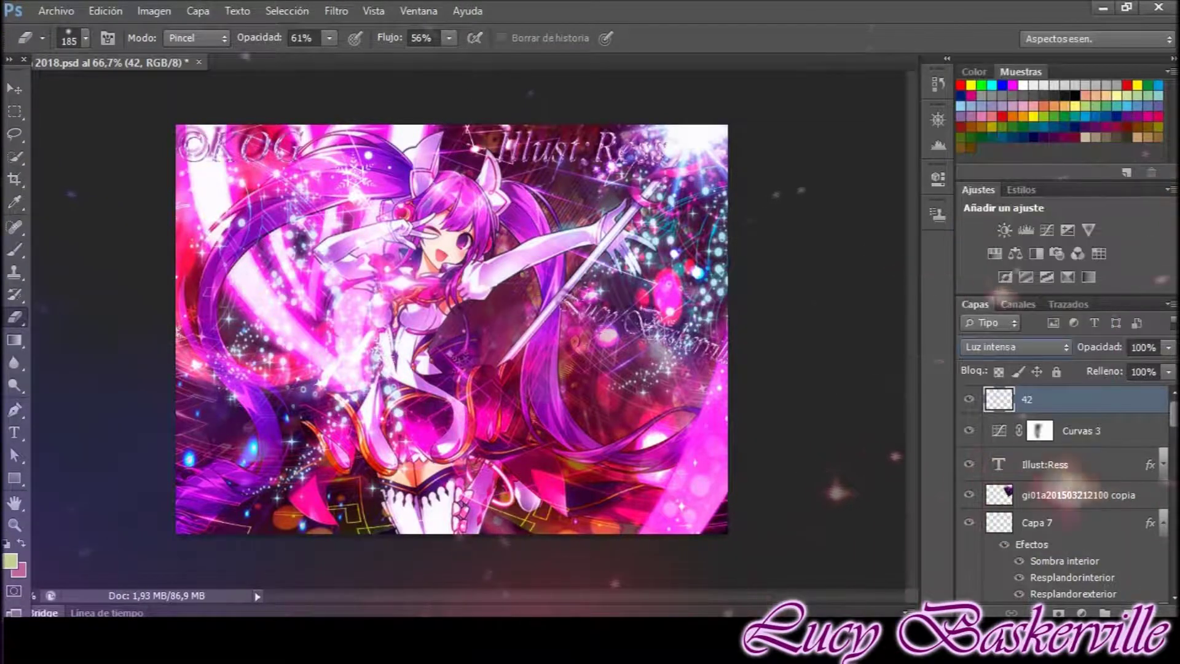
Save the document with texture 42 added
click(56, 11)
click(80, 252)
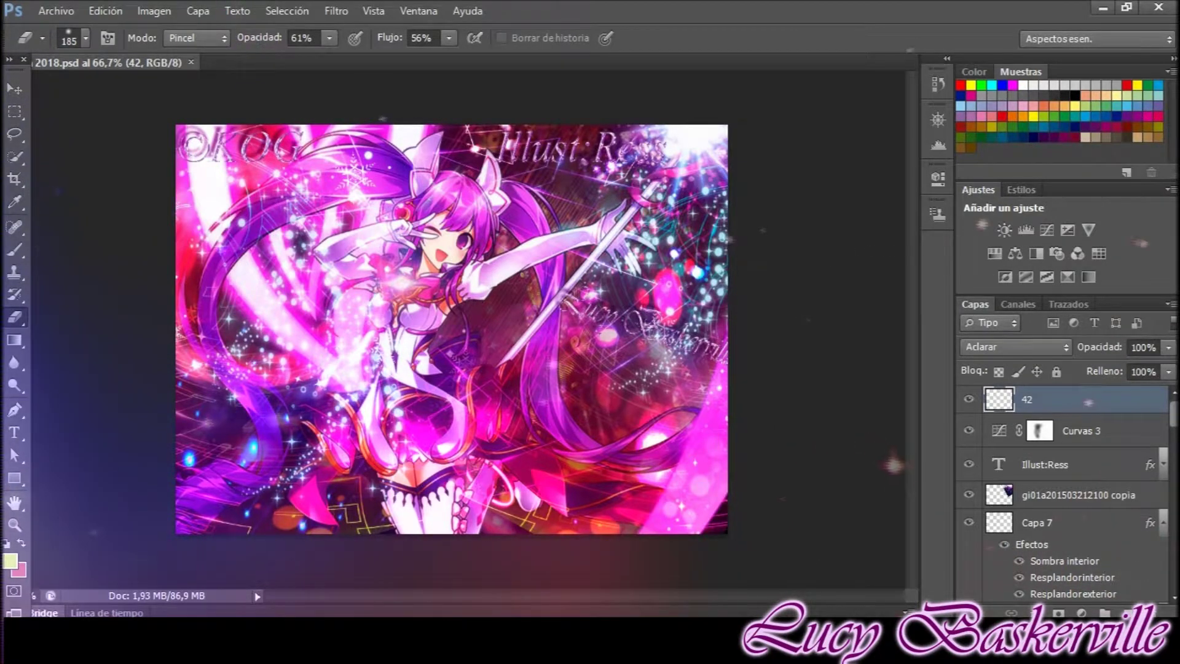
click(56, 11)
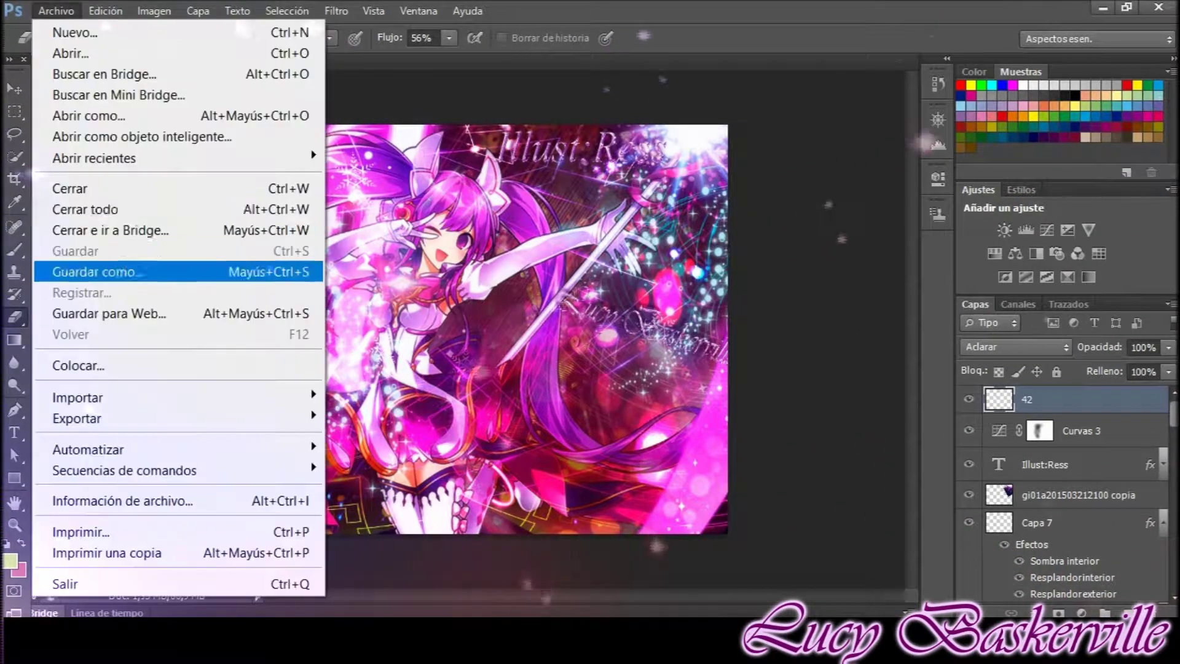
Save a JPEG copy of the artwork as 'Aisha 2018' via Guardar como
click(97, 272)
click(627, 422)
click(270, 192)
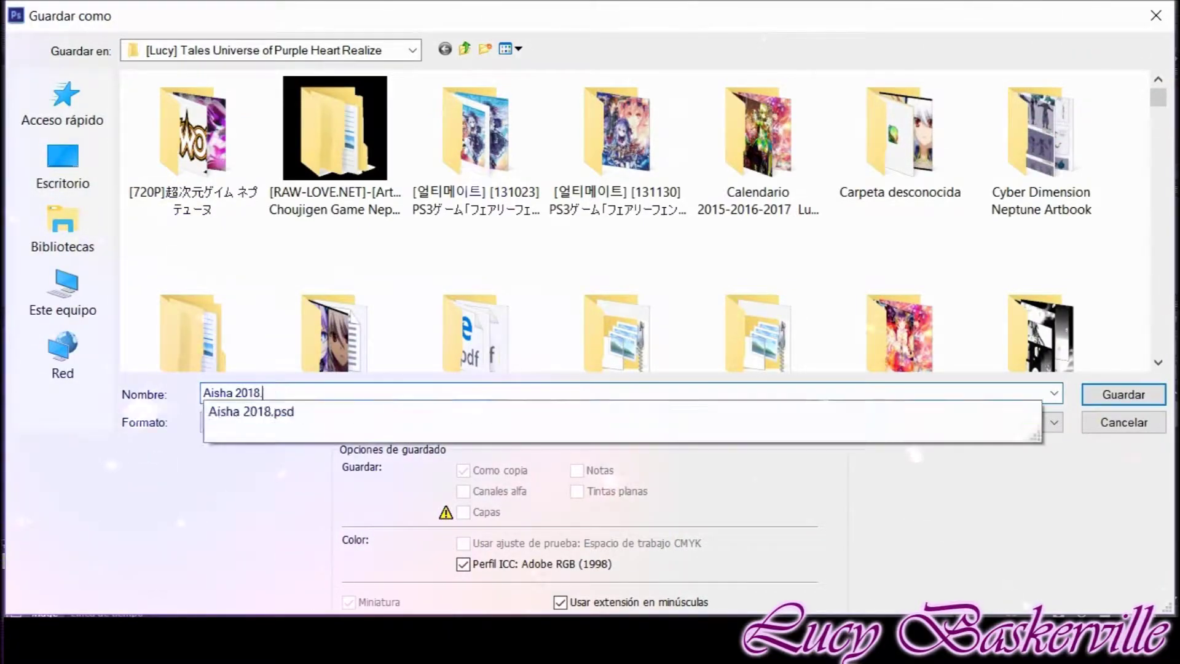
text(Elsword)
key(Return)
key(Return)
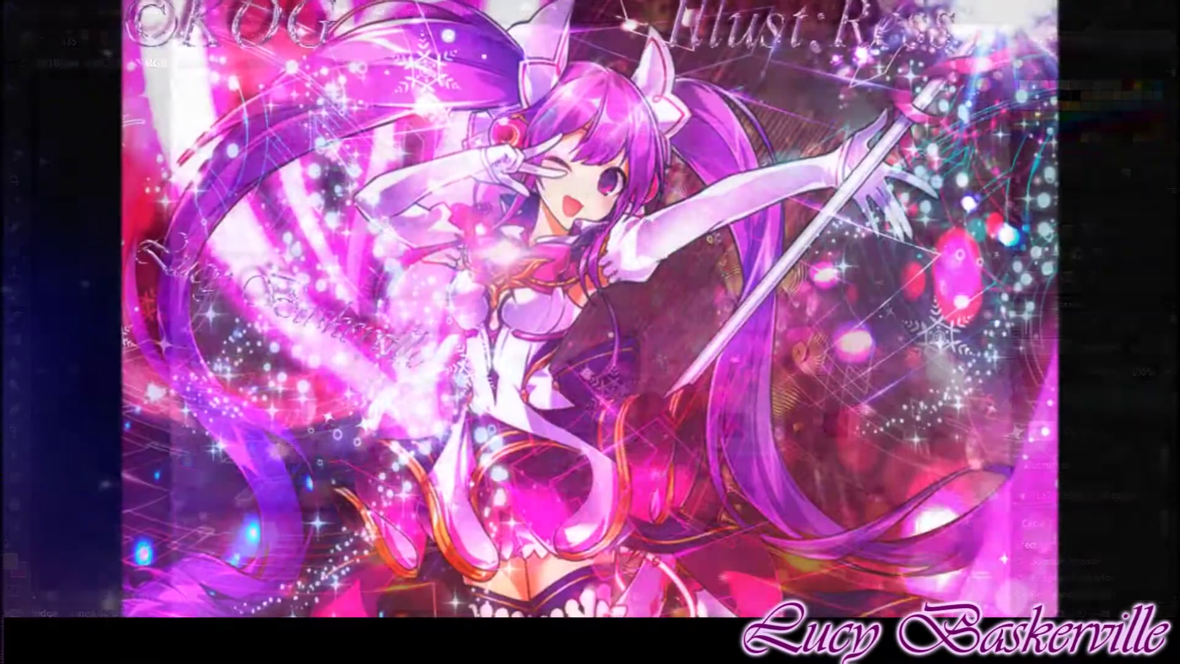